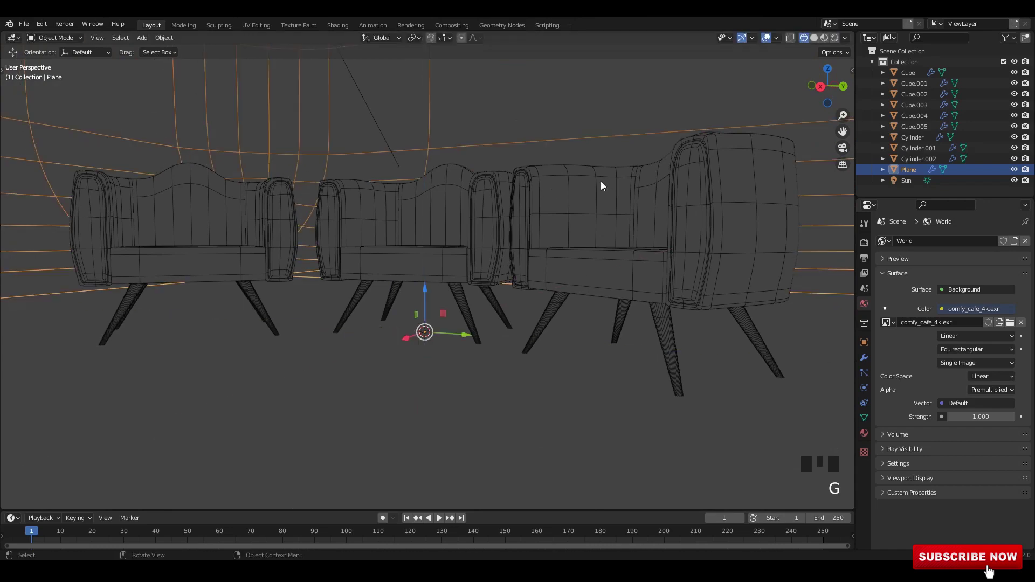
Examine the three finished armchairs in solid, material preview and rendered shading, with the backdrop plane hidden and shown.
key(h)
mouse_move(601, 182)
middle_down()
mouse_move(571, 221)
mouse_move(607, 166)
mouse_move(501, 186)
middle_up()
click(815, 38)
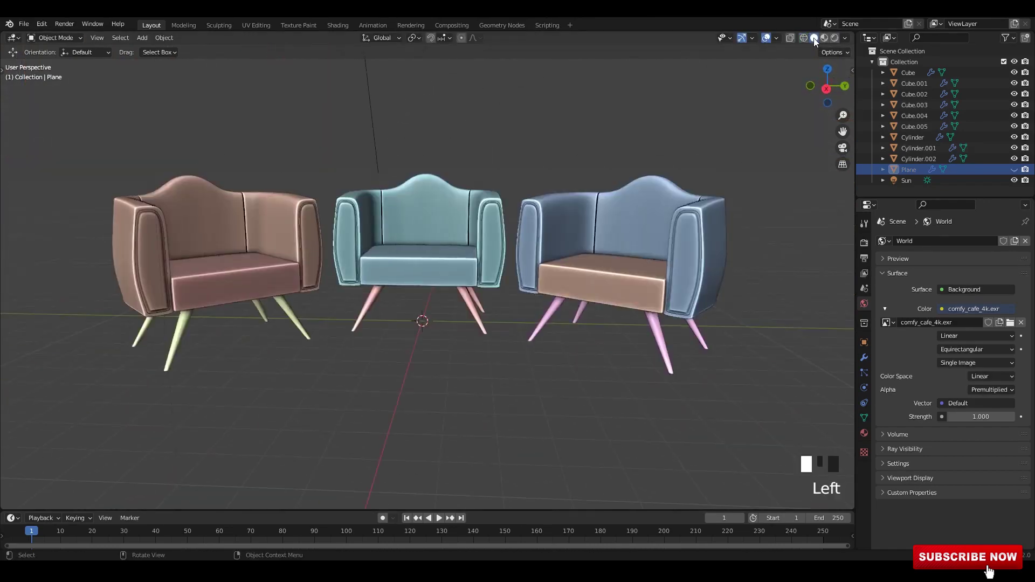
middle_drag(696, 108, 663, 140)
middle_drag(674, 134, 647, 167)
mouse_move(453, 253)
middle_down()
mouse_move(681, 222)
mouse_move(285, 186)
mouse_move(618, 165)
mouse_move(591, 140)
mouse_move(561, 139)
middle_up()
click(825, 39)
shift+middle_drag(566, 133, 577, 175)
click(833, 39)
middle_drag(568, 125, 589, 151)
key(alt+h)
click(826, 40)
click(835, 39)
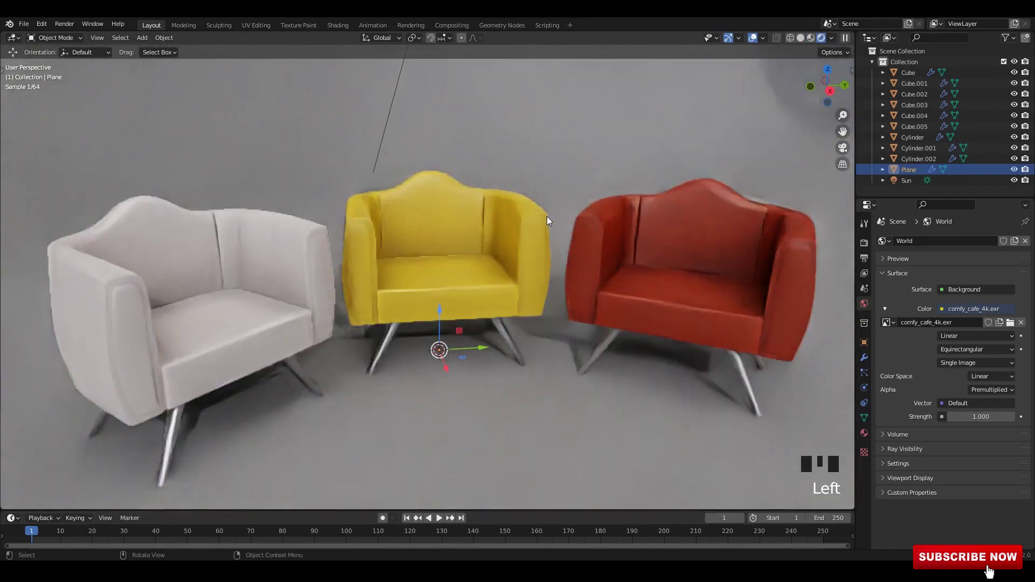
Save the file and examine the rendered armchairs in a maximized viewport with gizmos and overlays hidden.
key(ctrl+space)
shift+middle_drag(600, 227, 589, 208)
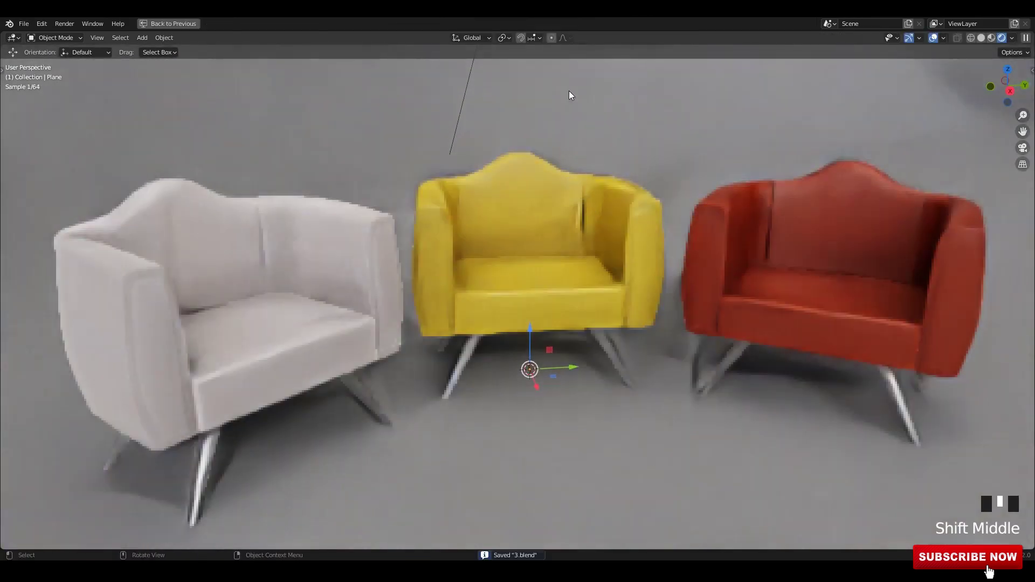
key(ctrl+s)
click(909, 39)
click(934, 39)
middle_drag(694, 374, 646, 354)
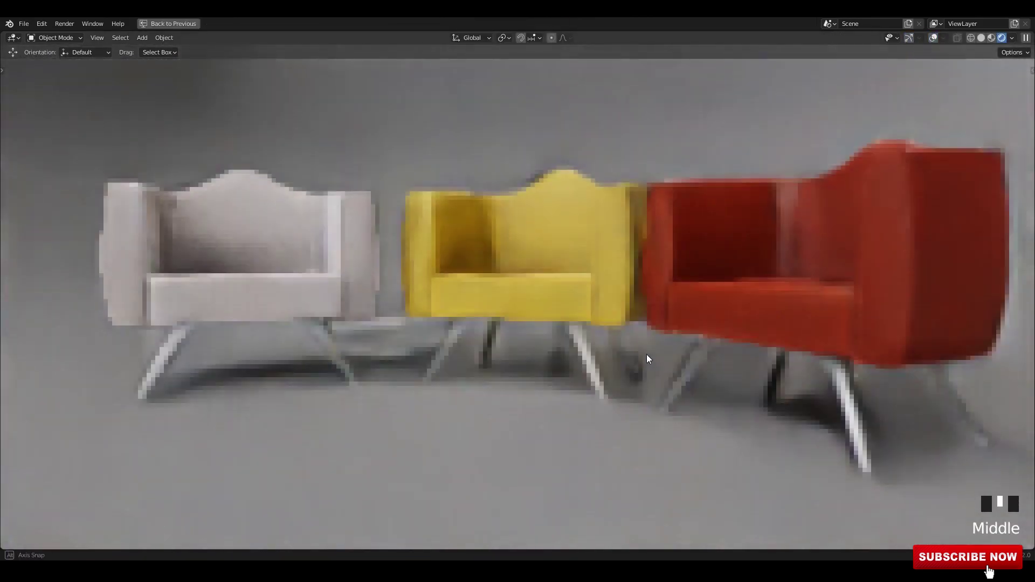
scroll(638, 314, down, 2)
mouse_move(638, 313)
middle_down()
mouse_move(675, 329)
mouse_move(623, 283)
mouse_move(631, 317)
middle_up()
scroll(628, 315, up, 2)
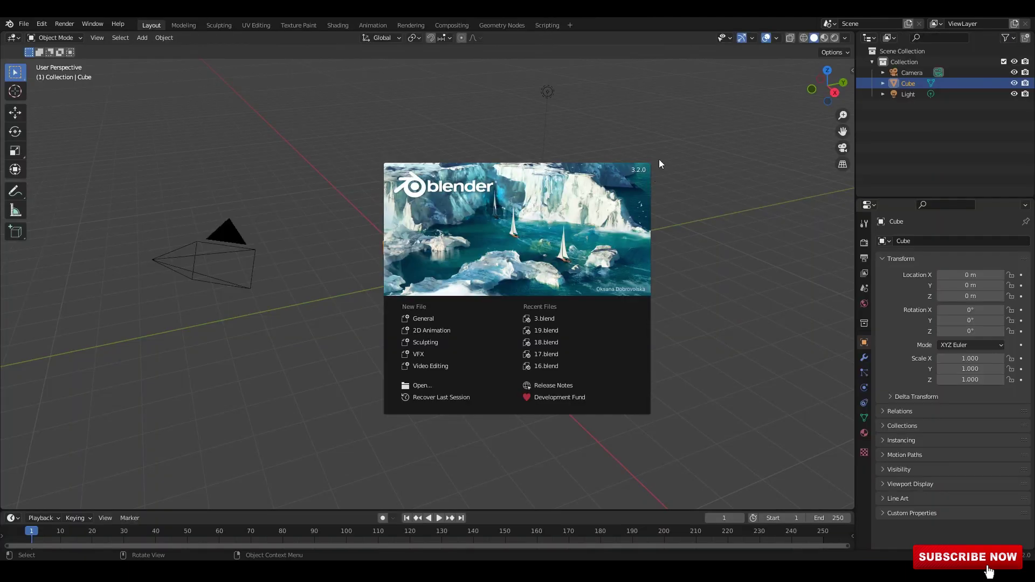
Start the Shortcut VUr key display in the new scene and delete the default camera and light.
click(727, 254)
middle_drag(726, 254, 603, 244)
key(a)
click(635, 246)
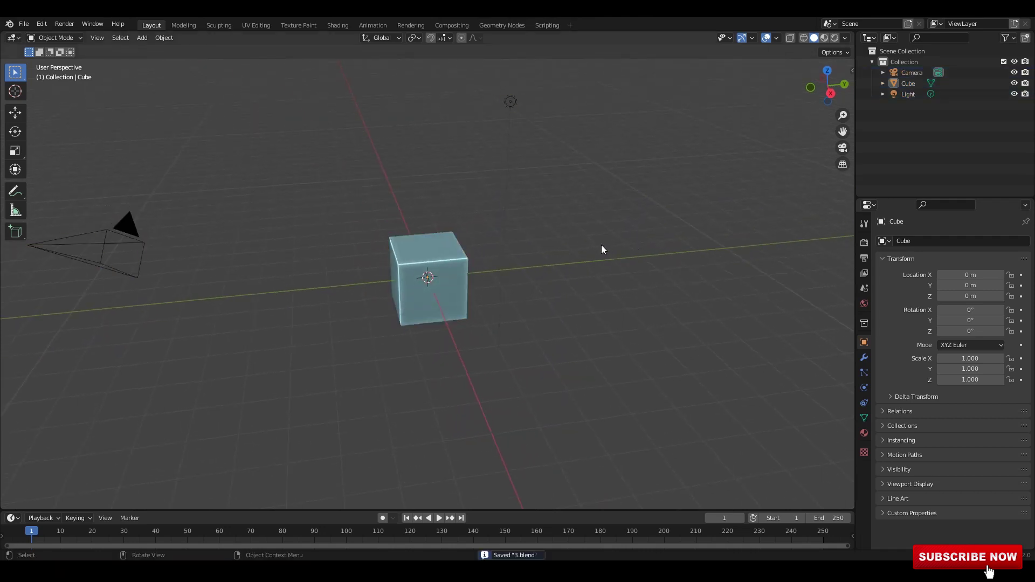
key(n)
click(849, 200)
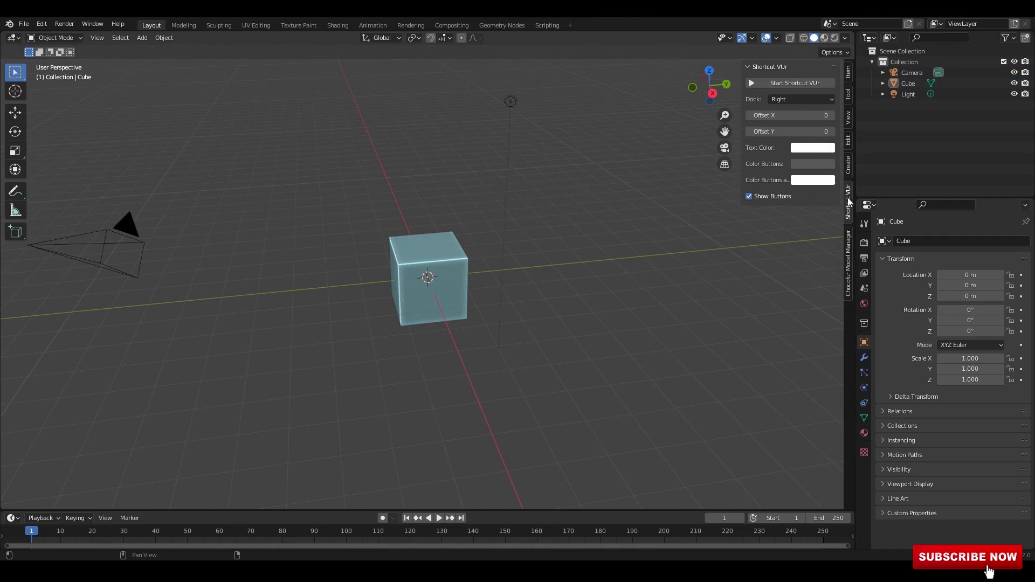
click(792, 83)
key(x)
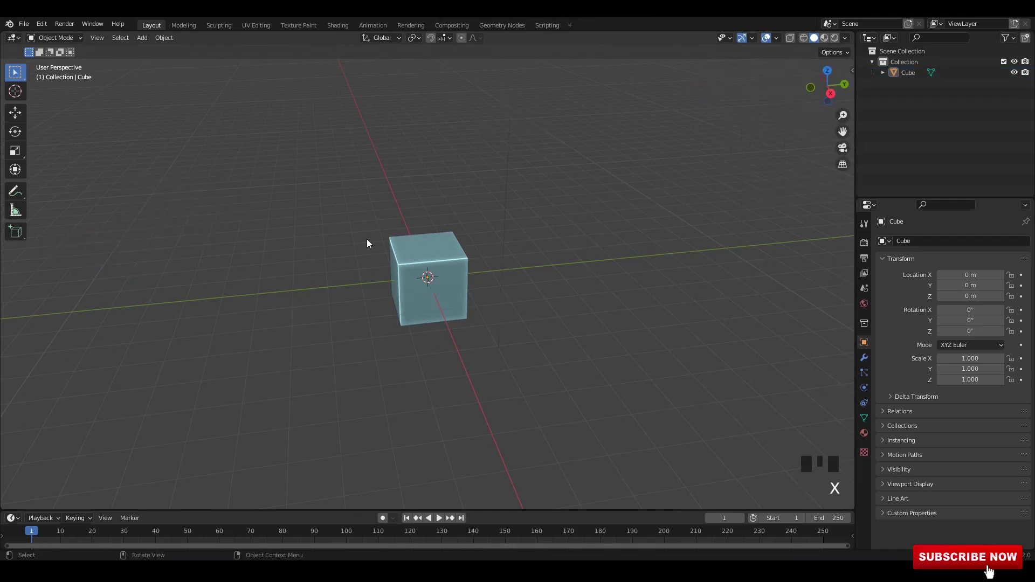
Scale the default cube along X to about 0.235 in front view to make a thin slab.
click(413, 266)
key(grave)
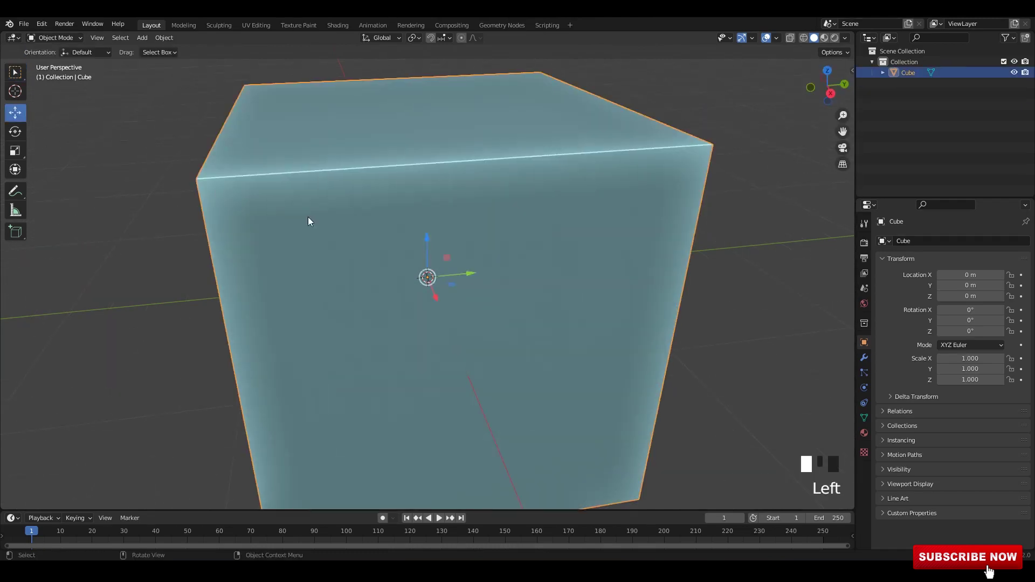
scroll(309, 217, down, 3)
alt+middle_drag(378, 250, 539, 291)
shift+middle_drag(675, 303, 665, 322)
key(s)
key(x)
click(470, 299)
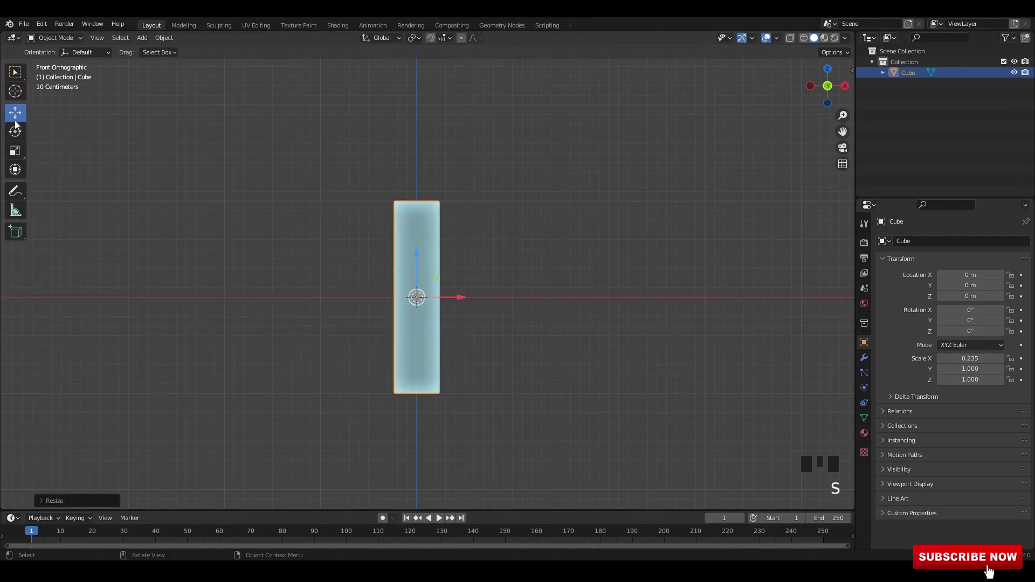
Move the slab back along X and up above the ground, and apply its location.
drag(452, 297, 423, 298)
alt+middle_drag(393, 280, 411, 277)
shift+middle_drag(410, 276, 400, 328)
drag(406, 308, 396, 113)
key(ctrl+a)
click(571, 243)
shift+middle_drag(522, 258, 487, 273)
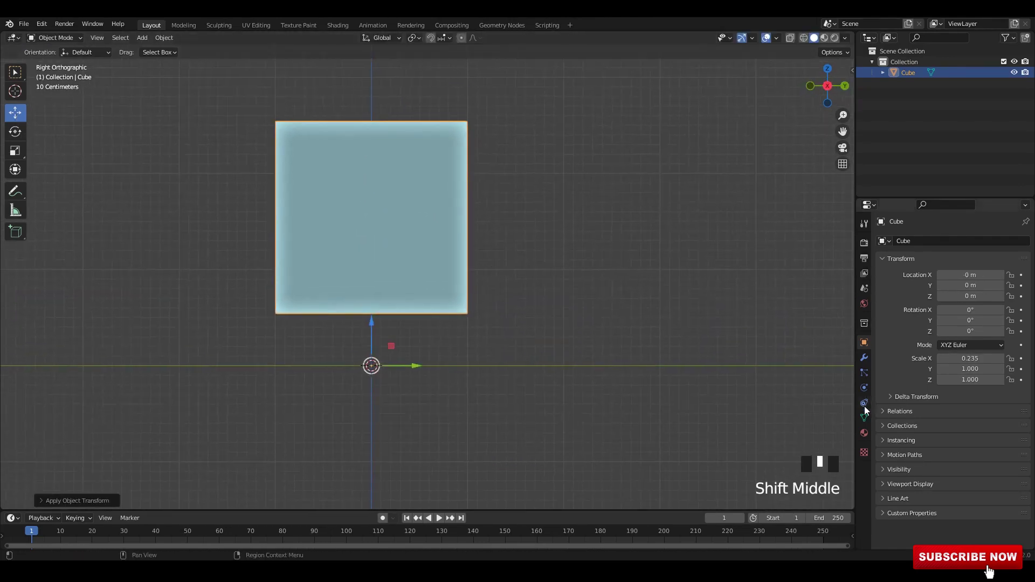
Run AutoMirror on the slab along the Y axis with positive orientation and enter mesh editing.
click(864, 418)
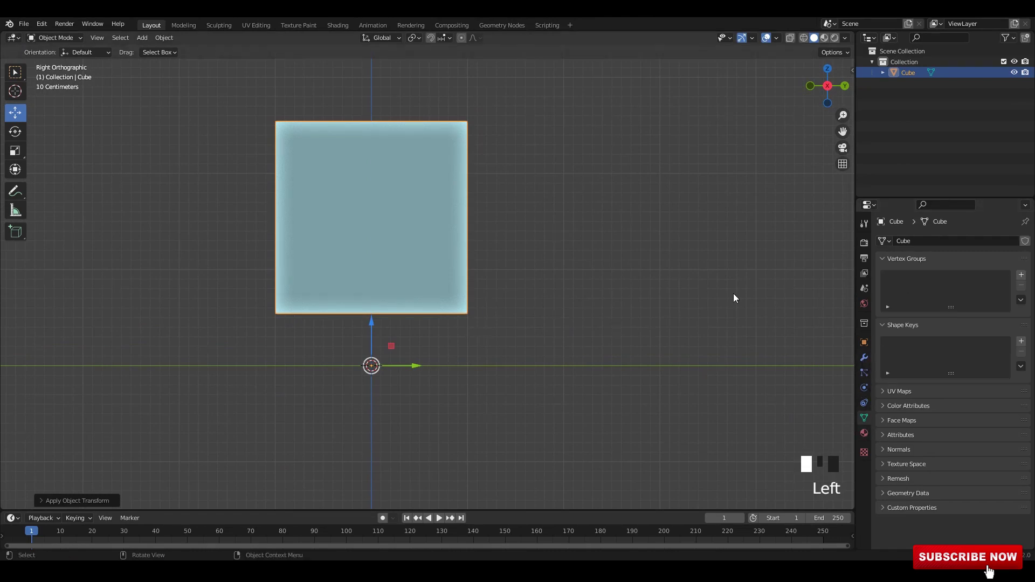
key(n)
click(849, 97)
click(851, 74)
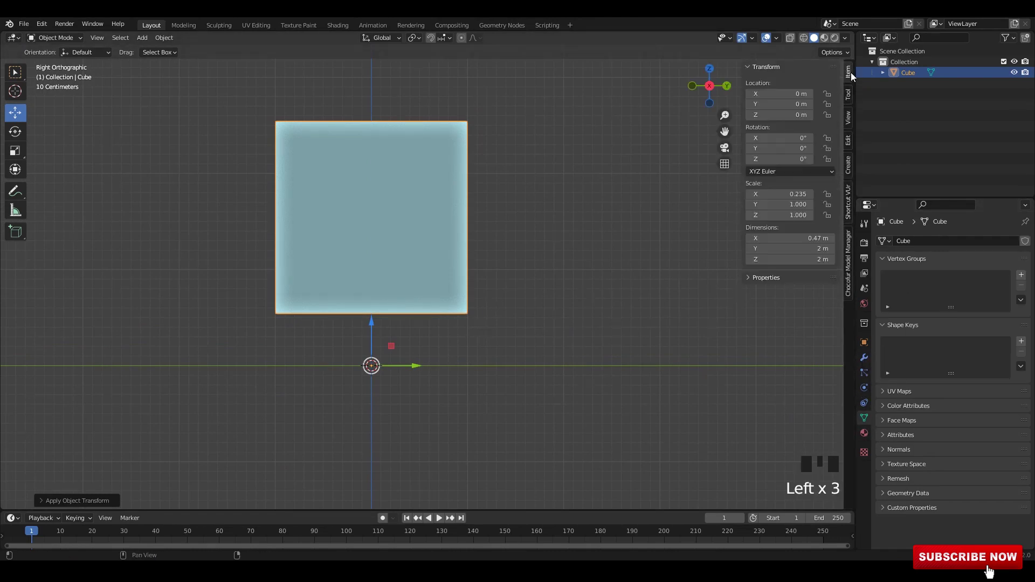
click(849, 117)
click(849, 165)
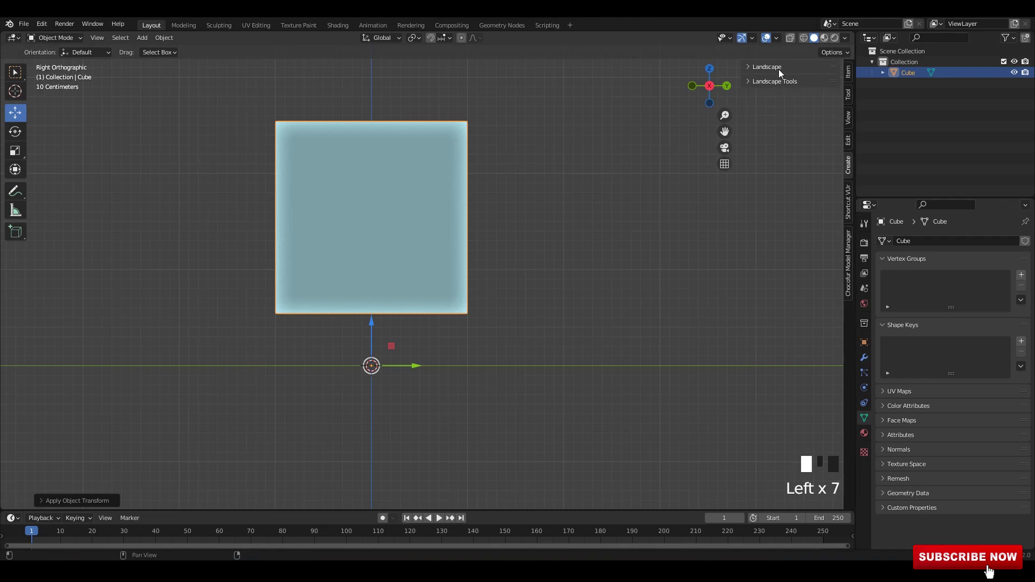
click(768, 82)
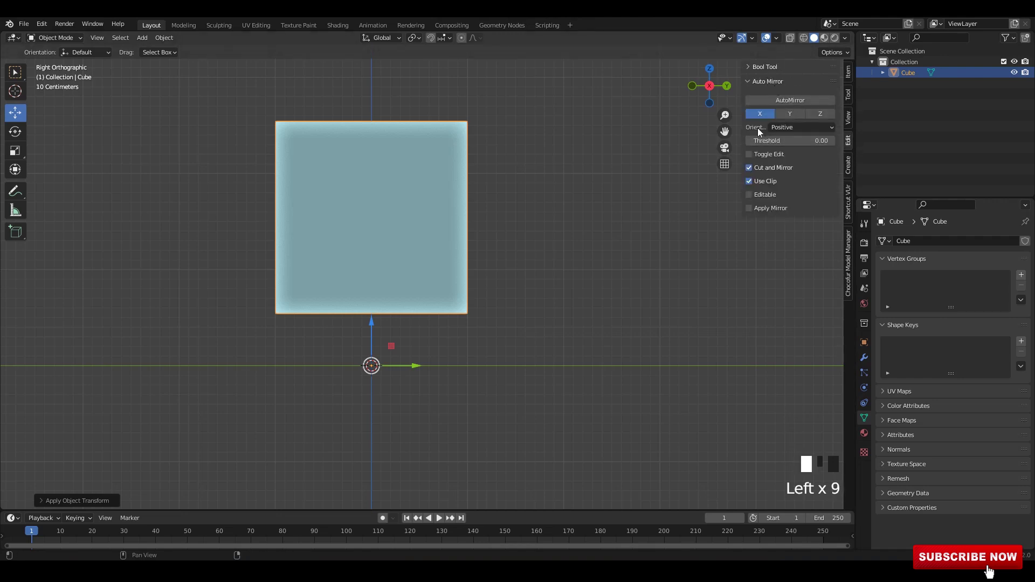
key(Tab)
key(n)
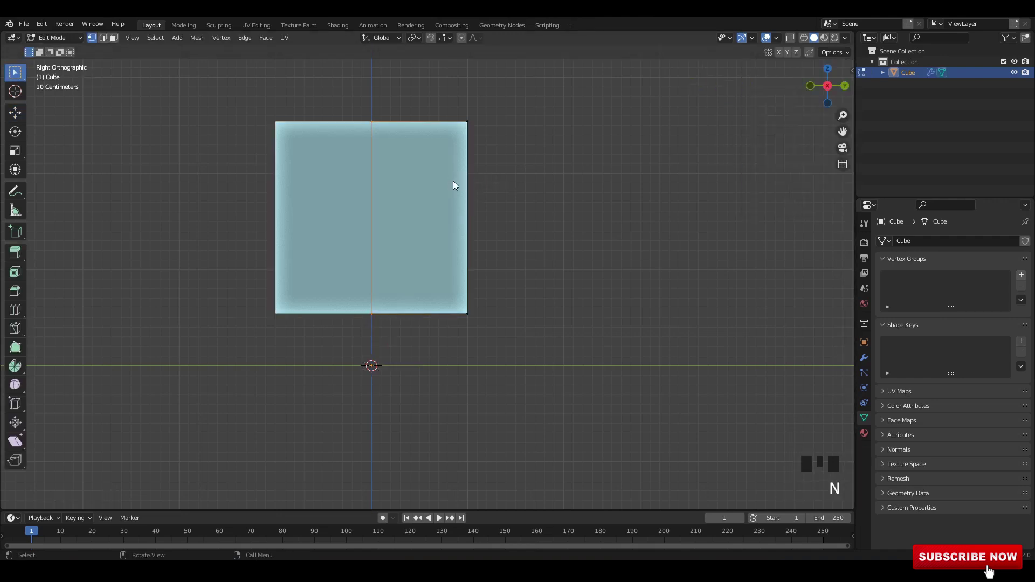
Raise the slab's top centre vertices into a peak and lower the outer top corner vertices in see-through side view.
key(alt+z)
shift+middle_drag(382, 180, 360, 294)
key(2)
drag(383, 184, 340, 265)
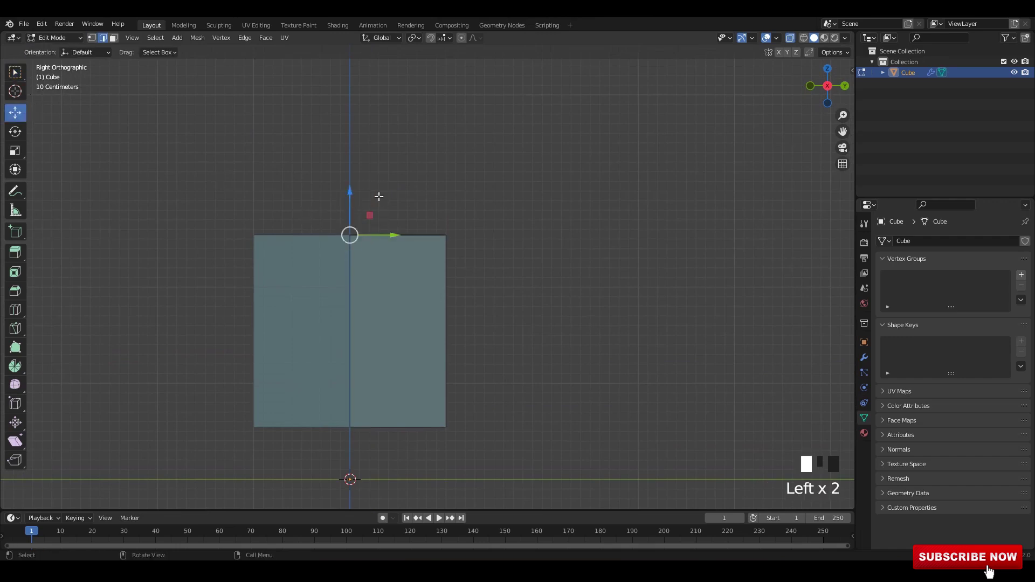
drag(349, 207, 366, 177)
click(446, 235)
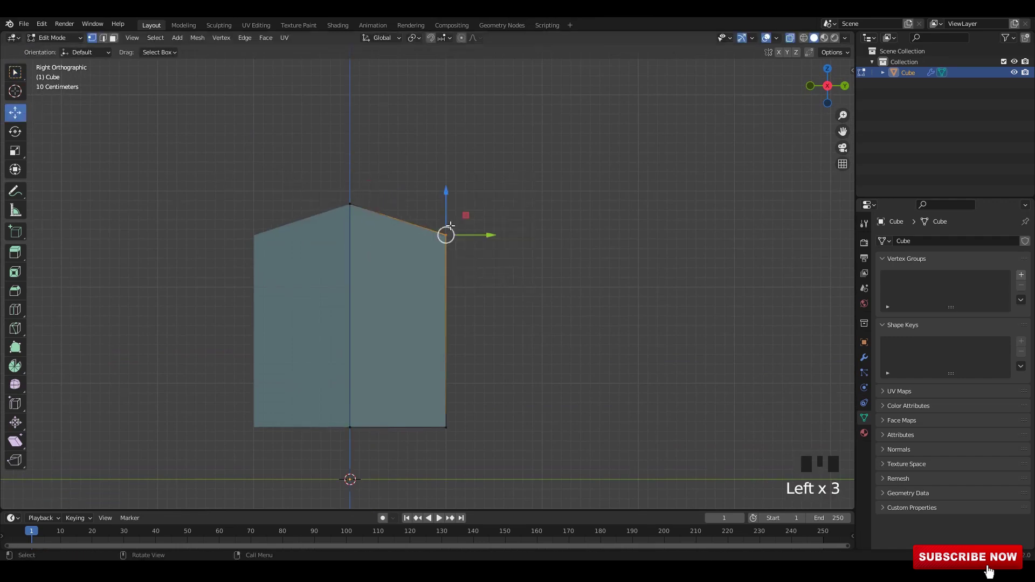
drag(446, 201, 449, 223)
key(2)
drag(474, 325, 433, 348)
shift+middle_drag(462, 338, 435, 308)
key(e)
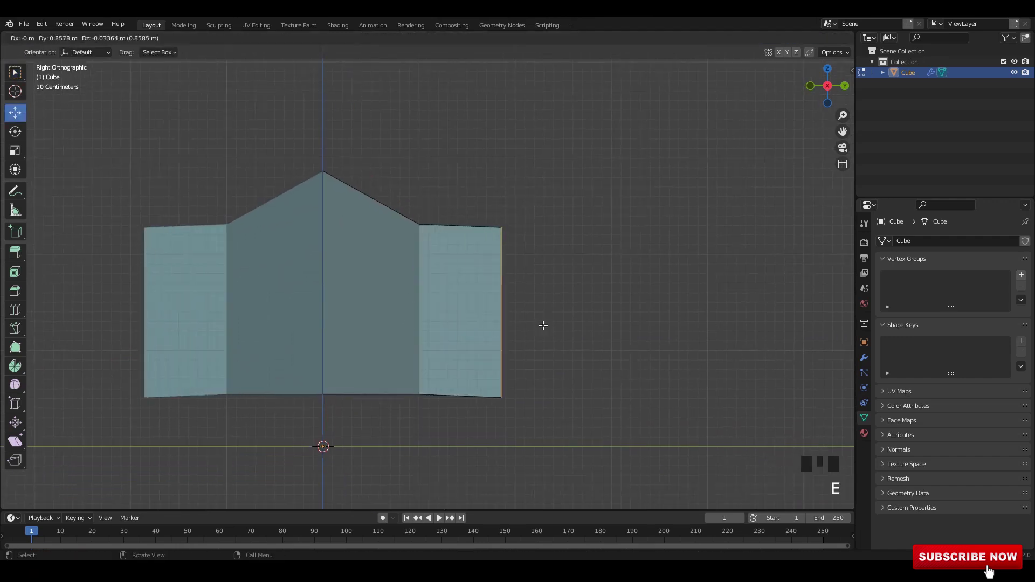
right_click(506, 323)
middle_drag(514, 282, 457, 297)
key(ctrl+z)
Extrude the slab's outer side face outward along Y and add a level 2 Subdivision Surface to the object.
alt+middle_drag(440, 251, 427, 312)
click(420, 308)
key(e)
drag(463, 310, 508, 313)
key(1)
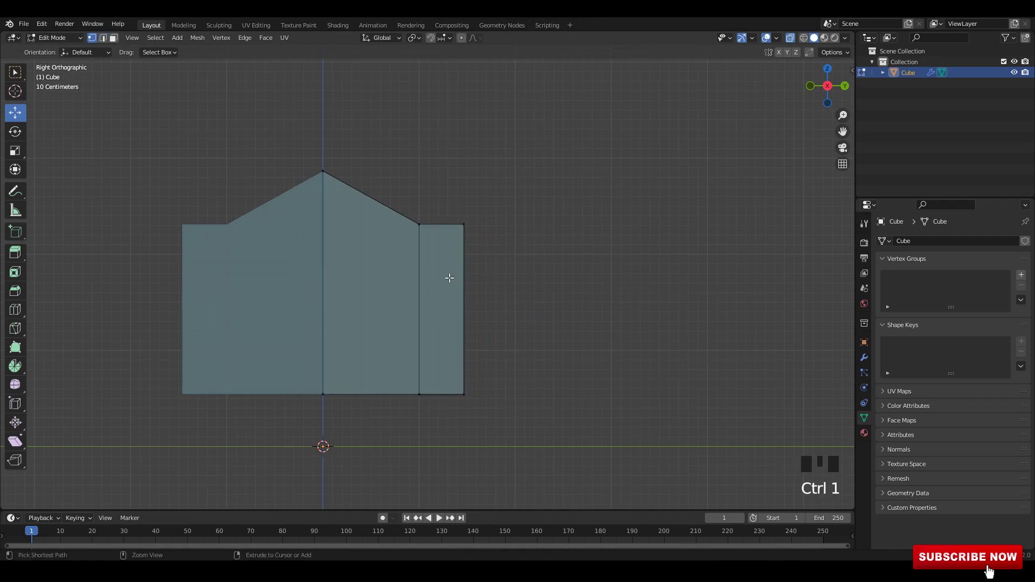
key(Tab)
key(ctrl+2)
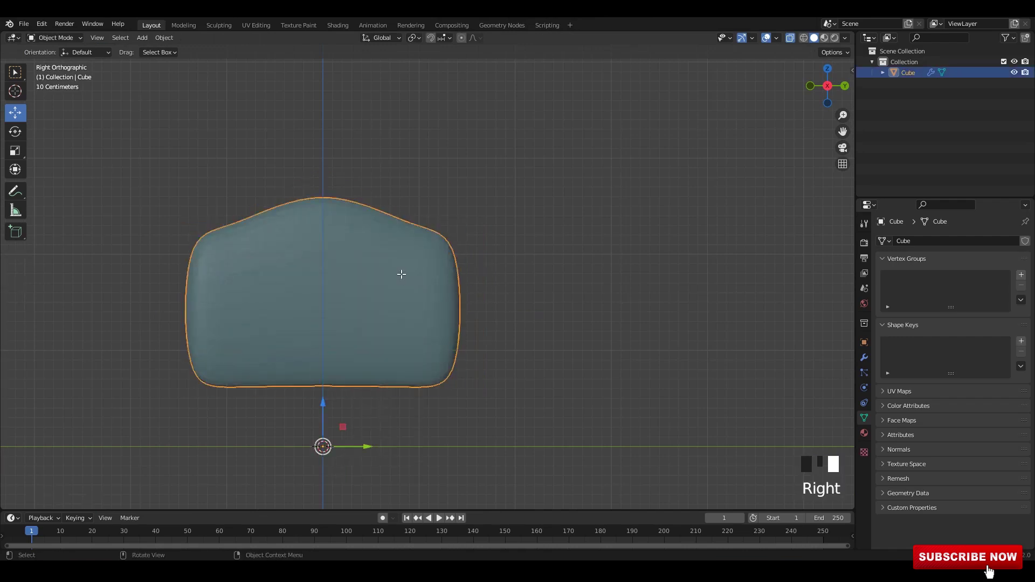
Move the backrest's centre vertices backward along X in top view, and shift the adjacent vertex column slightly to curve it.
key(Tab)
key(alt+z)
middle_drag(398, 270, 383, 240)
key(alt+z)
shift+middle_drag(327, 235, 351, 254)
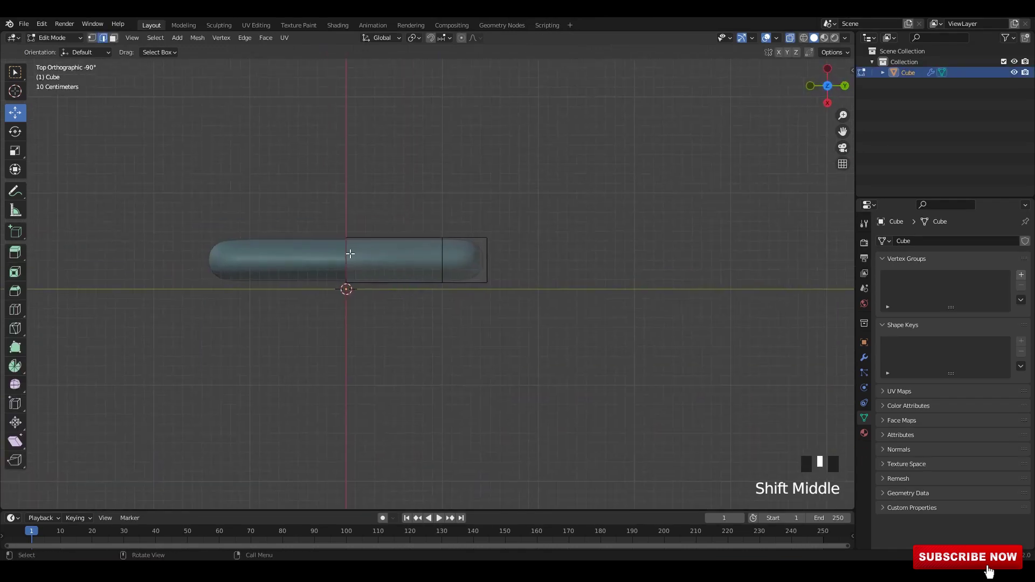
drag(349, 309, 349, 301)
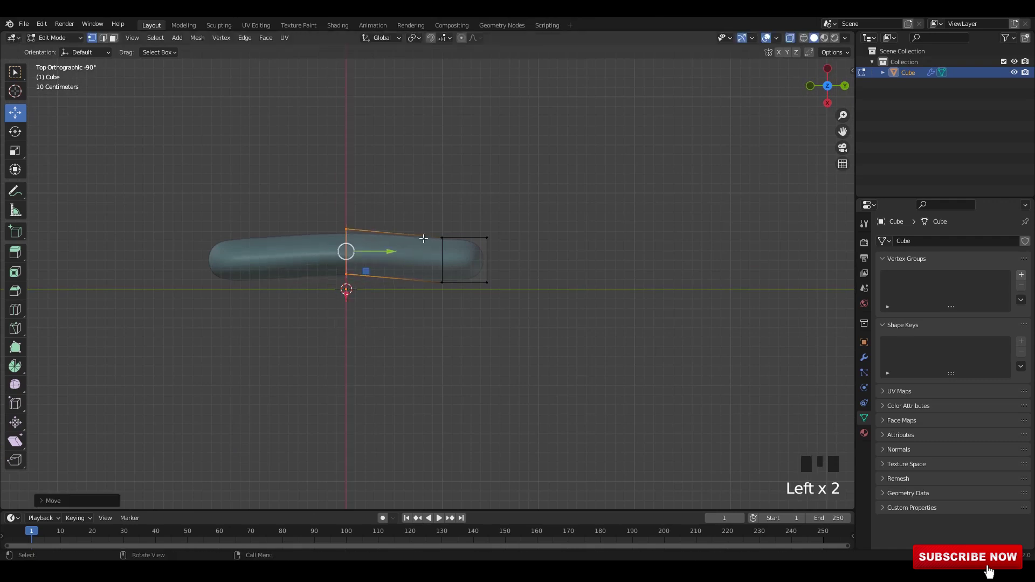
drag(423, 229, 463, 315)
shift+middle_drag(464, 315, 418, 330)
drag(400, 317, 400, 313)
Save the file, then rotate the backrest's outer end vertices and shift them forward along X.
middle_drag(400, 312, 468, 306)
shift+scroll(493, 318, up, 2)
key(ctrl+s)
scroll(463, 326, up, 1)
key(alt+z)
key(r)
click(520, 330)
drag(468, 263, 478, 263)
key(alt+z)
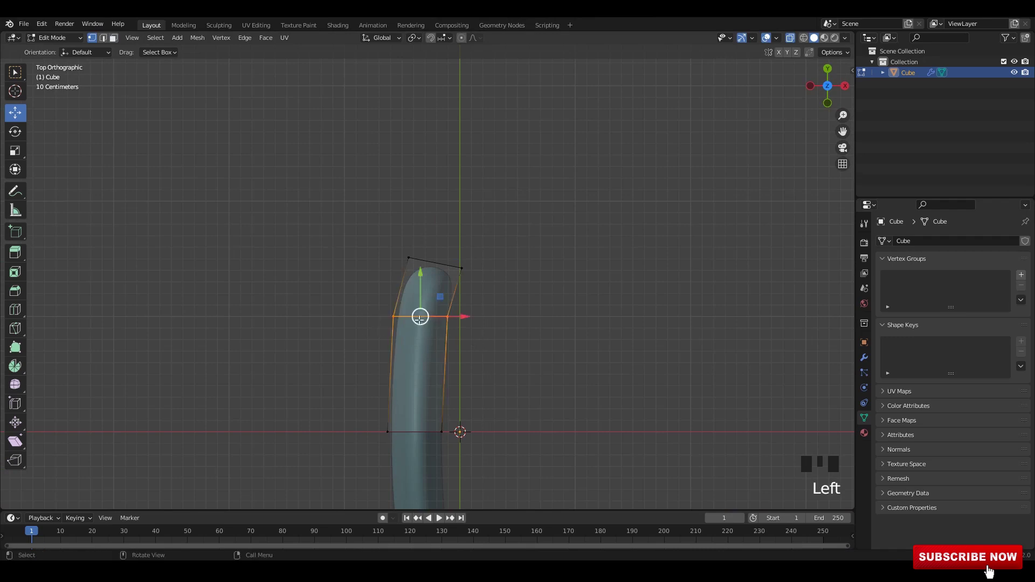
Edge-slide the vertex column beside the outer end toward the centre, rotate it about 3 degrees, and save the file.
drag(420, 319, 421, 325)
key(g)
key(g)
click(425, 330)
key(r)
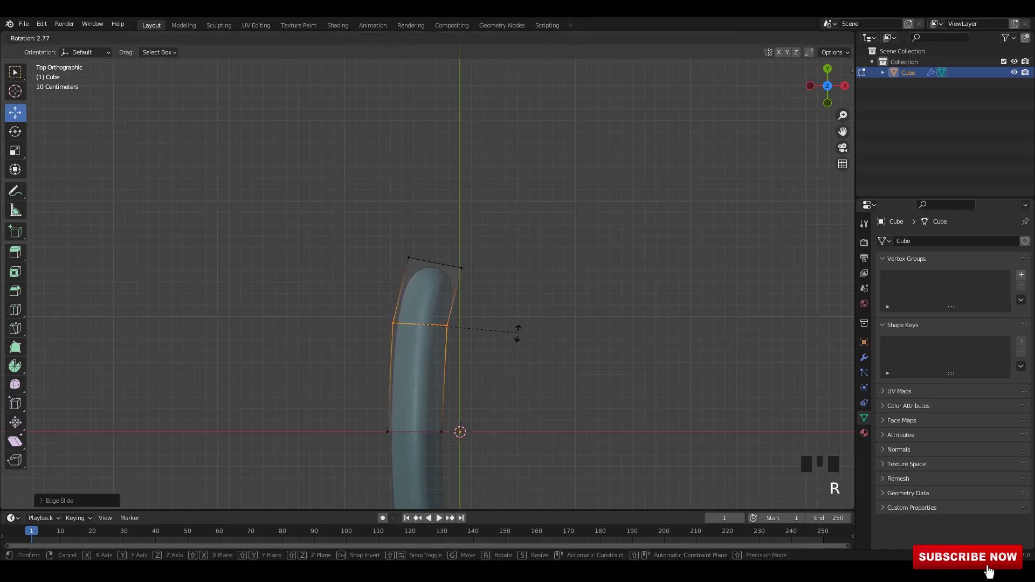
click(516, 333)
key(alt+z)
alt+scroll(516, 333, down, 1)
mouse_move(515, 333)
middle_down()
mouse_move(432, 257)
mouse_move(480, 301)
mouse_move(479, 312)
mouse_move(501, 322)
middle_up()
key(Tab)
key(ctrl+s)
Add a vertical loop cut midway between the centre and the next column, and raise its top vertices to round the crest.
key(Tab)
alt+middle_drag(394, 313, 420, 313)
alt+drag(420, 314, 390, 311)
shift+middle_drag(390, 312, 389, 321)
key(ctrl+r)
click(388, 218)
right_click(388, 218)
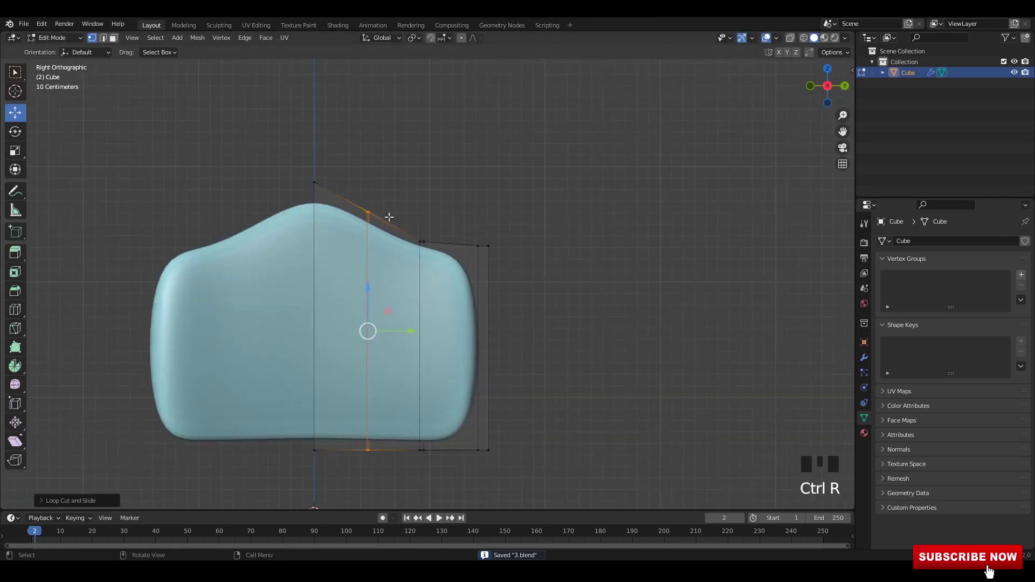
key(alt+z)
drag(367, 221, 371, 174)
key(alt+z)
Check the backrest's shape in Object Mode and apply its object transform.
middle_drag(493, 294, 455, 304)
key(Tab)
click(455, 305)
key(Tab)
key(Tab)
shift+middle_drag(469, 374, 441, 250)
key(ctrl+a)
click(424, 325)
Add horizontal loop cuts close to the backrest's bottom and top edges to tighten the smoothed shape.
key(Tab)
key(ctrl+r)
click(424, 266)
click(437, 369)
shift+middle_drag(441, 250, 425, 276)
key(ctrl+r)
click(424, 243)
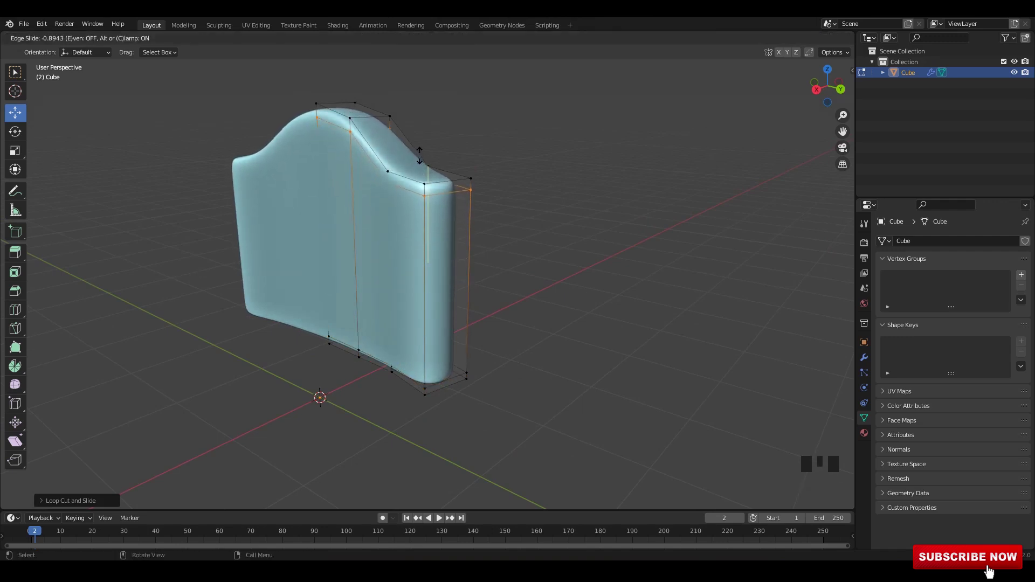
Add a vertical loop cut close to the backrest's outer end to sharpen that side.
middle_drag(407, 186, 431, 205)
key(ctrl+r)
click(435, 201)
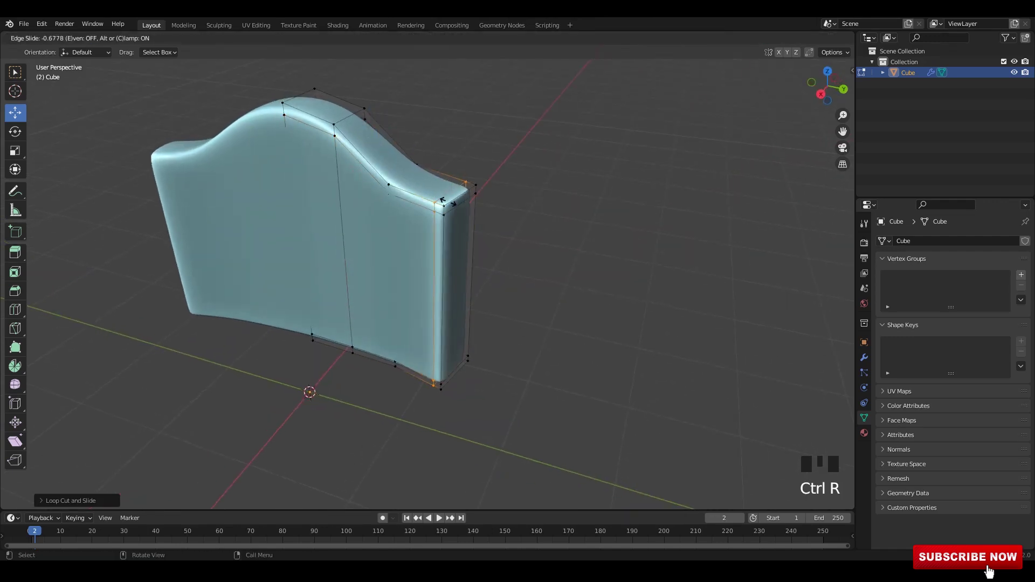
key(Tab)
middle_drag(517, 203, 411, 280)
Select the edge loop along the backrest's crest in edge mode and slide it.
key(Tab)
key(KP_1)
key(alt+z)
key(2)
middle_drag(438, 208, 397, 246)
alt+click(375, 190)
key(alt+z)
alt+shift+click(403, 233)
alt+shift+click(395, 239)
key(alt+z)
key(alt+z)
key(g)
key(g)
click(408, 246)
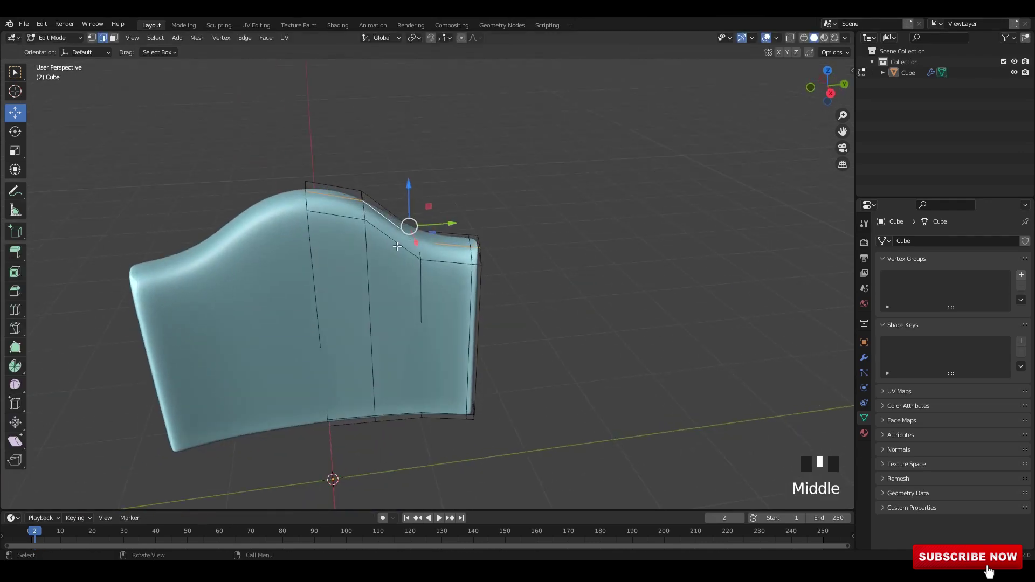
Edge-slide the support loop just below the crest slightly, and return the backrest to Object Mode.
middle_drag(467, 247, 406, 244)
key(alt+z)
key(alt+z)
key(alt+z)
key(g)
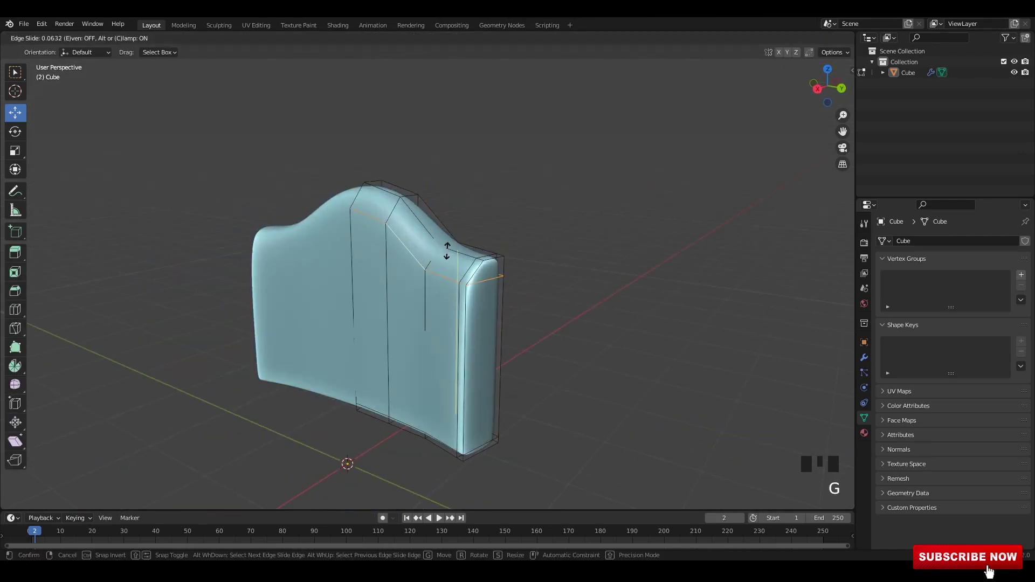
click(447, 247)
key(Tab)
scroll(467, 251, down, 1)
middle_drag(467, 252, 517, 240)
middle_drag(455, 282, 401, 291)
scroll(446, 268, up, 1)
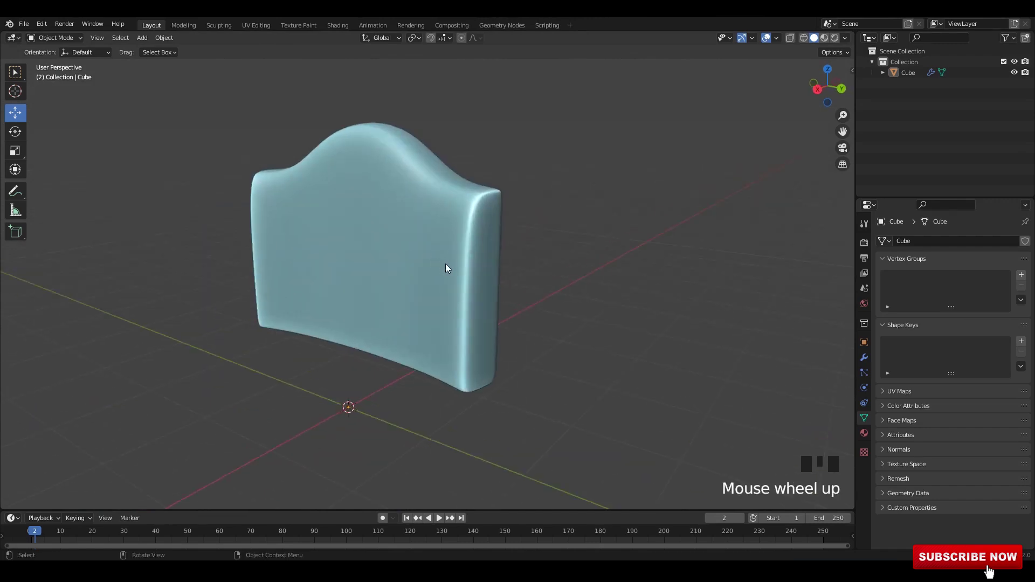
Enter Edit Mode with face selection and box-select the faces at the backrest's outer end in X-ray from the right view.
key(Tab)
middle_drag(487, 265, 484, 241)
key(3)
alt+shift+click(488, 239)
key(KP_3)
key(alt+z)
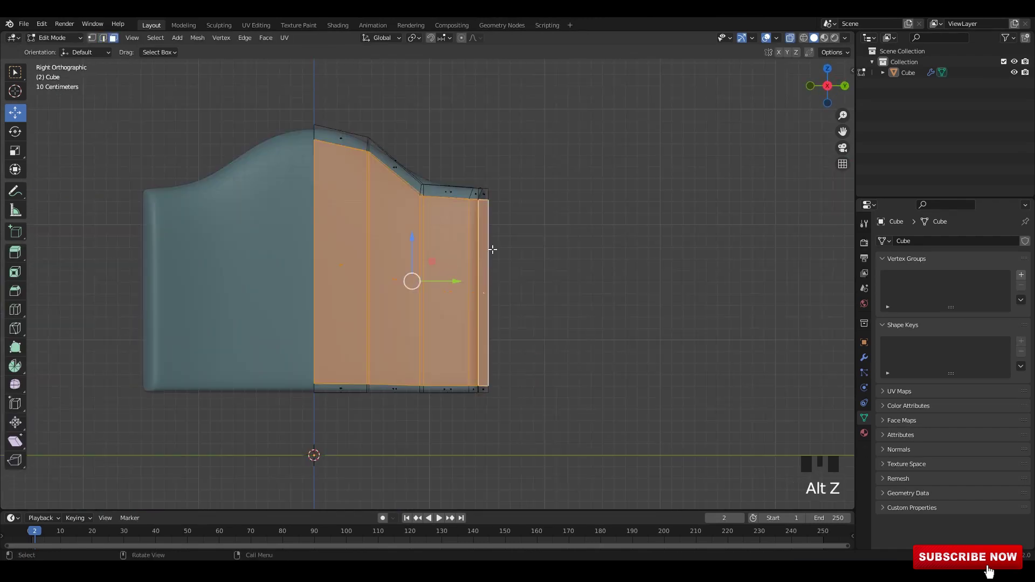
drag(548, 138, 475, 452)
key(alt+z)
middle_drag(540, 245, 450, 289)
scroll(458, 281, up, 2)
Select the stacked top, middle and bottom faces on the backrest's outer end.
click(497, 209)
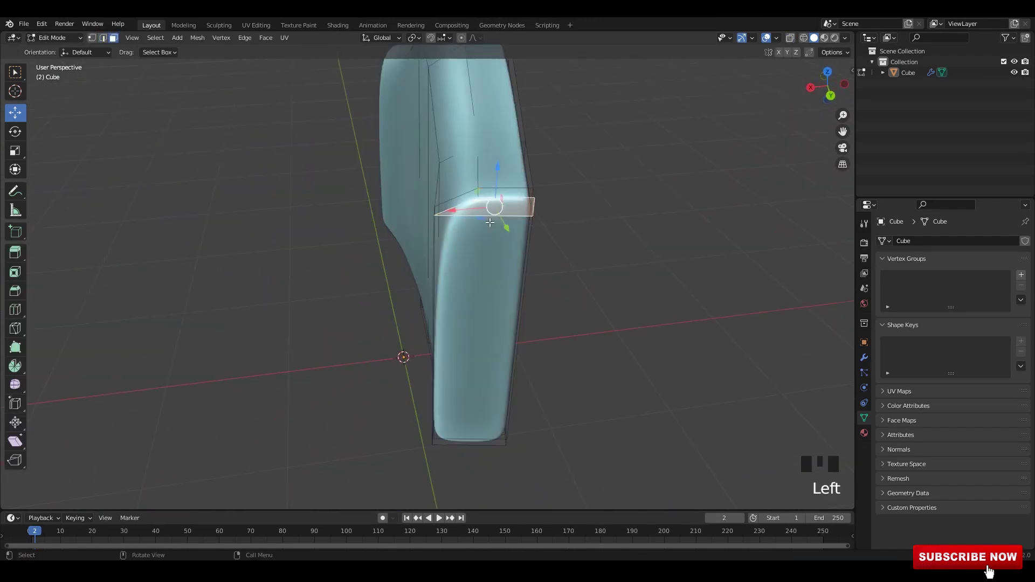
shift+click(488, 259)
middle_drag(488, 259, 506, 216)
scroll(504, 226, up, 2)
shift+click(461, 364)
Apply the chair object's transform in Object Mode and return to editing the mesh with the end faces selected.
middle_drag(453, 334, 442, 289)
key(alt+z)
key(Tab)
key(ctrl+a)
click(400, 275)
key(Tab)
key(alt+z)
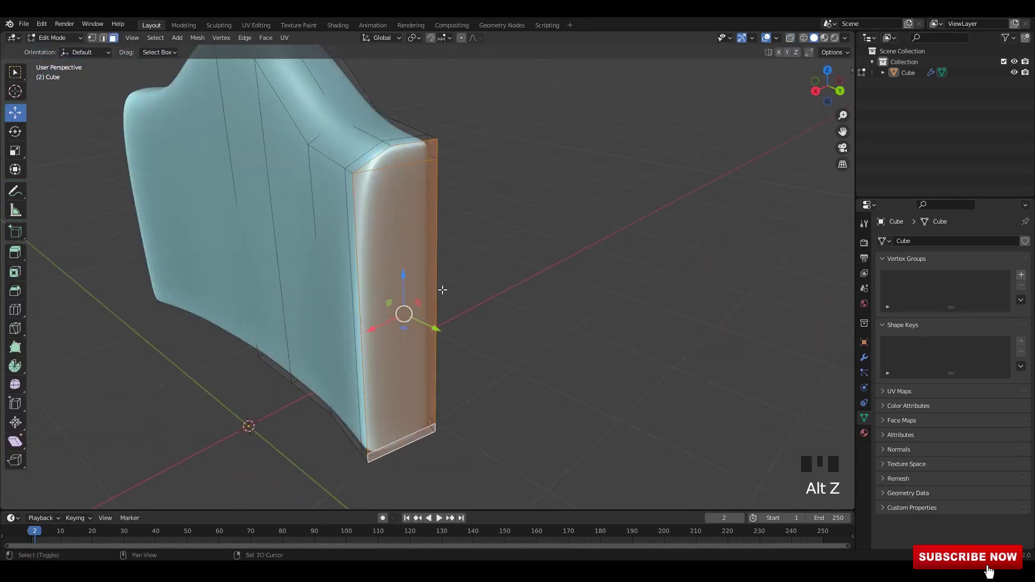
Duplicate the selected end faces in place and extrude them about 0.38 m outward as the start of the armrest.
key(shift+d)
right_click(446, 289)
key(KP_7)
shift+middle_drag(475, 226, 407, 296)
key(e)
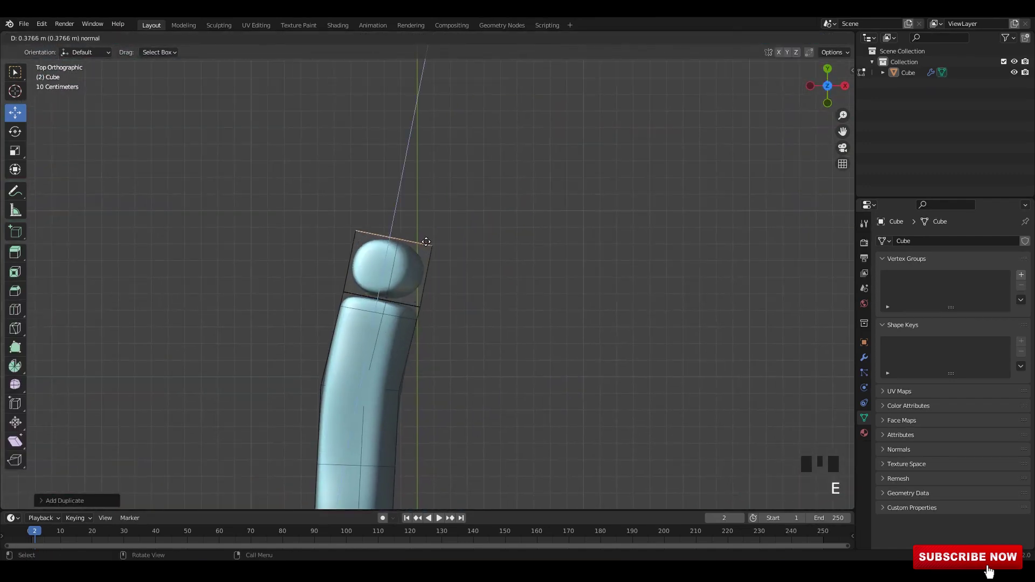
click(425, 242)
Move the extruded armrest end outward and forward, and rotate it in top view to follow the bend.
drag(394, 236, 433, 217)
key(r)
click(485, 301)
Extrude a second armrest segment around the corner and rotate its end about 44° toward the front.
key(e)
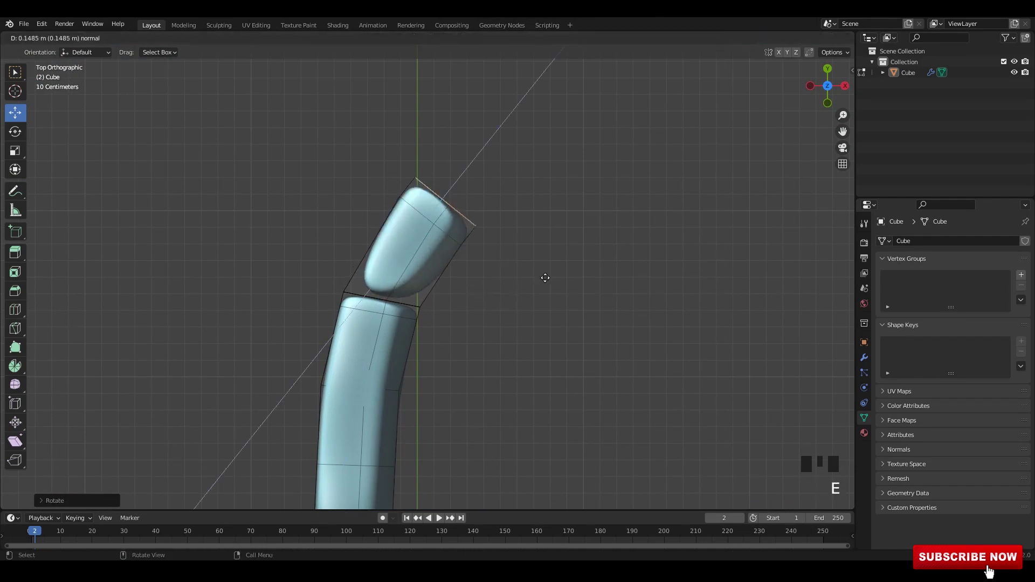
click(561, 248)
drag(464, 171, 544, 206)
key(alt+z)
shift+middle_drag(630, 232, 582, 302)
key(r)
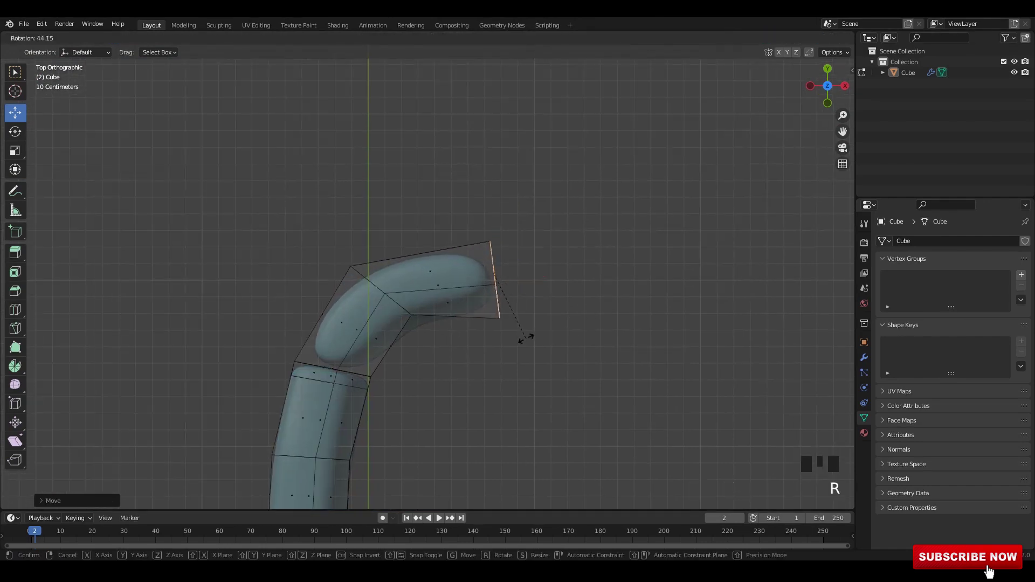
click(527, 338)
Adjust and rotate the loop at the armrest's bend, and rotate the end edges until they stand nearly perpendicular to X.
drag(424, 325, 433, 339)
key(r)
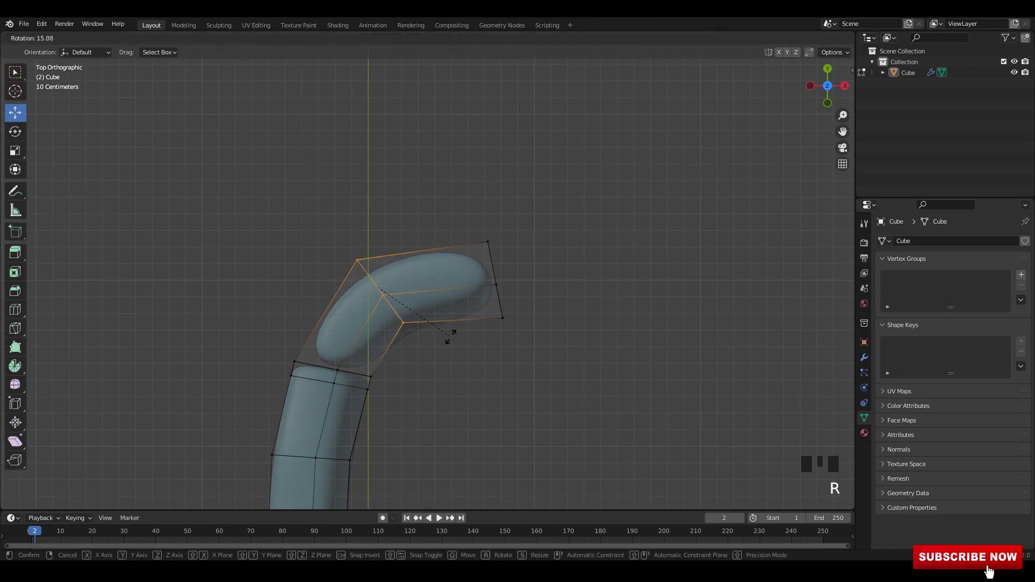
click(442, 343)
key(2)
drag(552, 191, 473, 372)
shift+middle_drag(507, 290, 422, 324)
key(r)
click(500, 354)
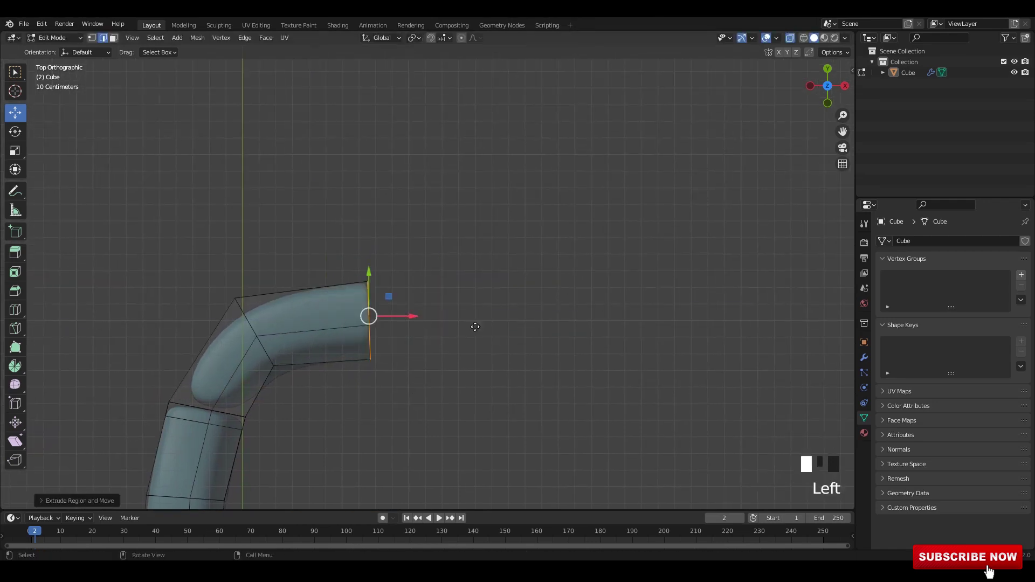
Extrude the armrest straight forward along X and flatten its last two edge loops along X.
click(572, 339)
key(s)
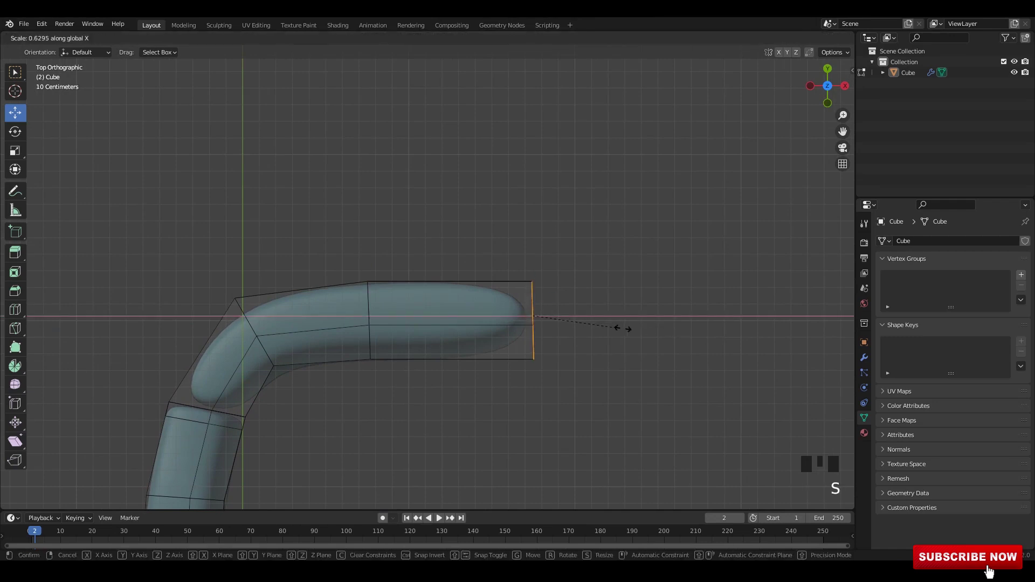
click(624, 329)
click(370, 323)
key(s)
key(x)
click(584, 315)
key(alt+z)
scroll(568, 317, down, 3)
key(Tab)
middle_drag(567, 316, 441, 249)
key(Tab)
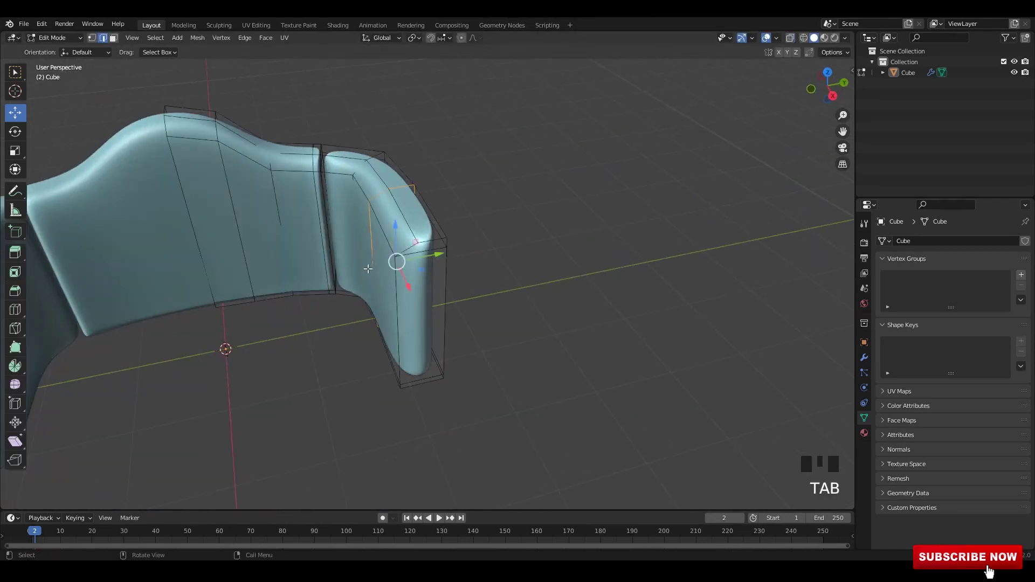
Box-select the armrest's front end edges in X-ray top view and widen them along Y.
key(KP_7)
key(alt+z)
shift+middle_drag(486, 277, 474, 273)
scroll(474, 273, up, 1)
drag(466, 261, 492, 379)
shift+middle_drag(492, 379, 469, 375)
key(s)
key(x)
right_click(476, 406)
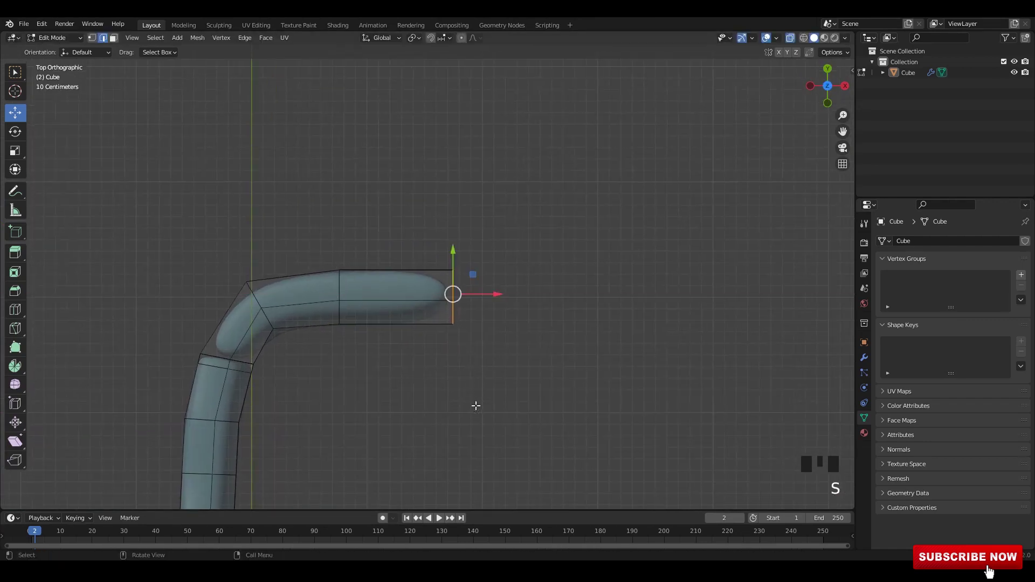
key(s)
key(y)
click(467, 432)
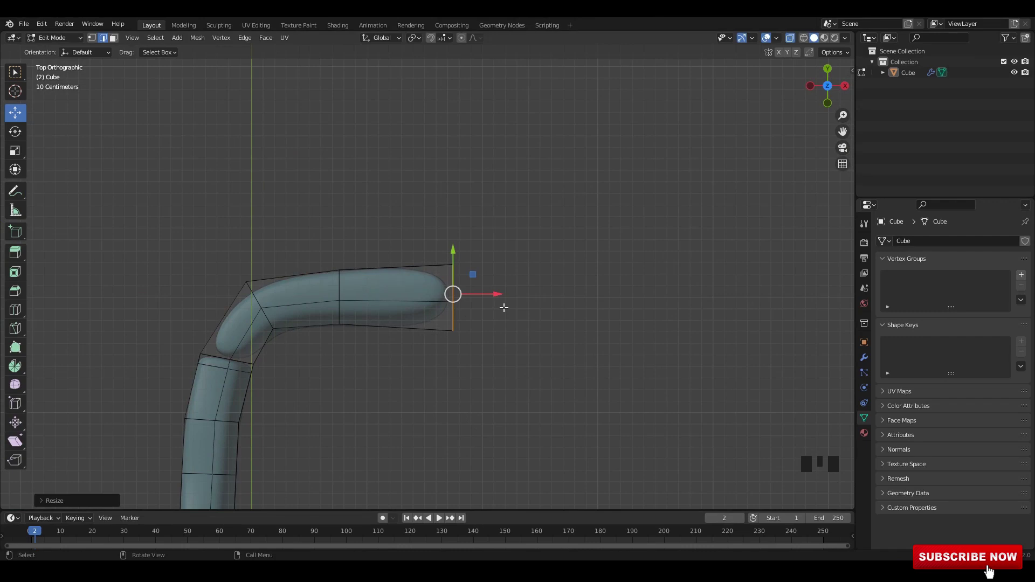
key(w)
middle_drag(503, 308, 480, 236)
key(z)
click(509, 291)
shift+middle_drag(443, 165, 352, 157)
right_click(352, 157)
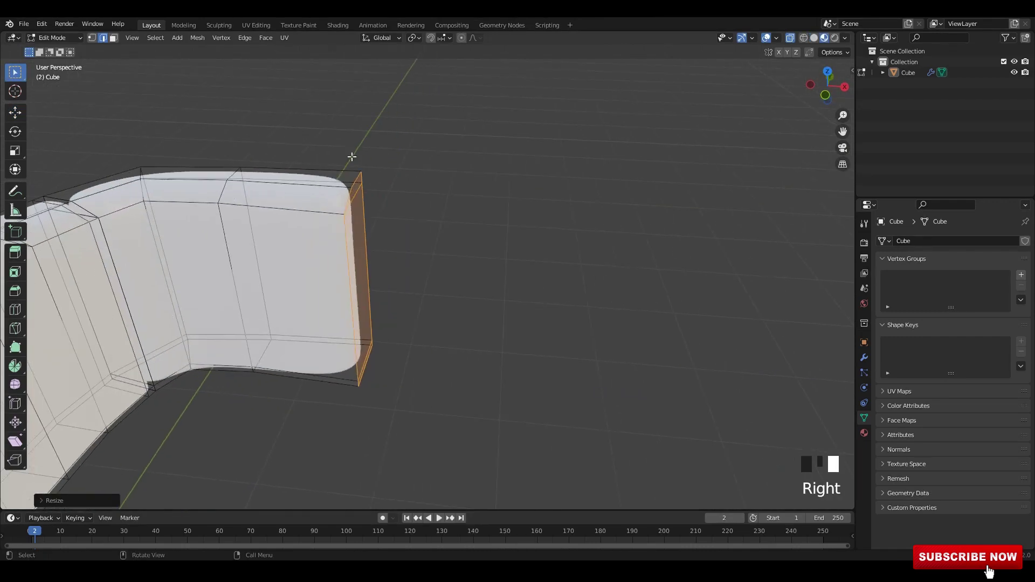
click(818, 40)
Extrude the armrest's front end further along X and move the preceding loop back toward the corner.
alt+middle_drag(435, 209, 422, 260)
mouse_move(422, 262)
alt+middle_down()
mouse_move(423, 296)
mouse_move(386, 314)
alt+middle_up()
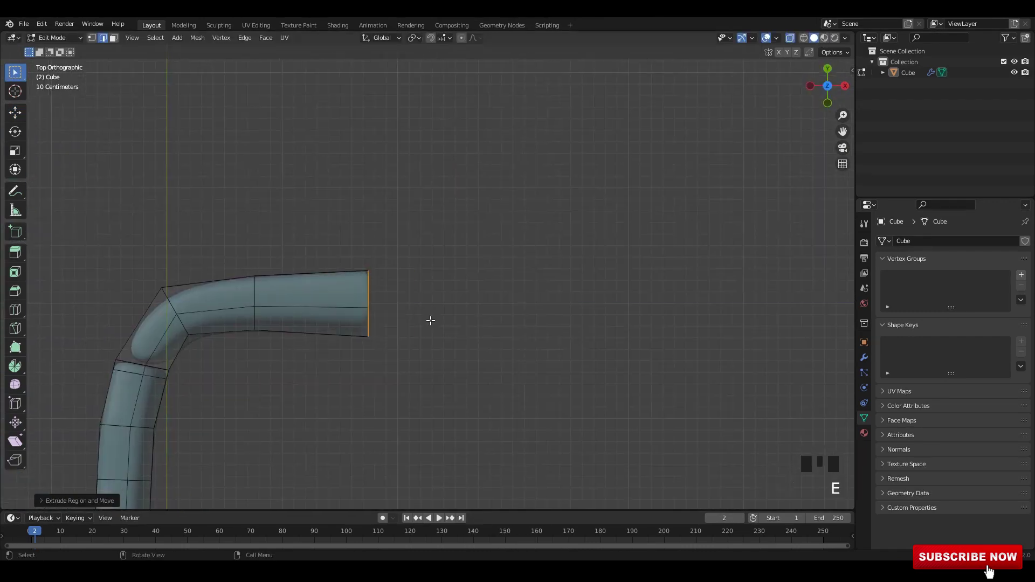
drag(393, 300, 470, 310)
drag(399, 300, 373, 301)
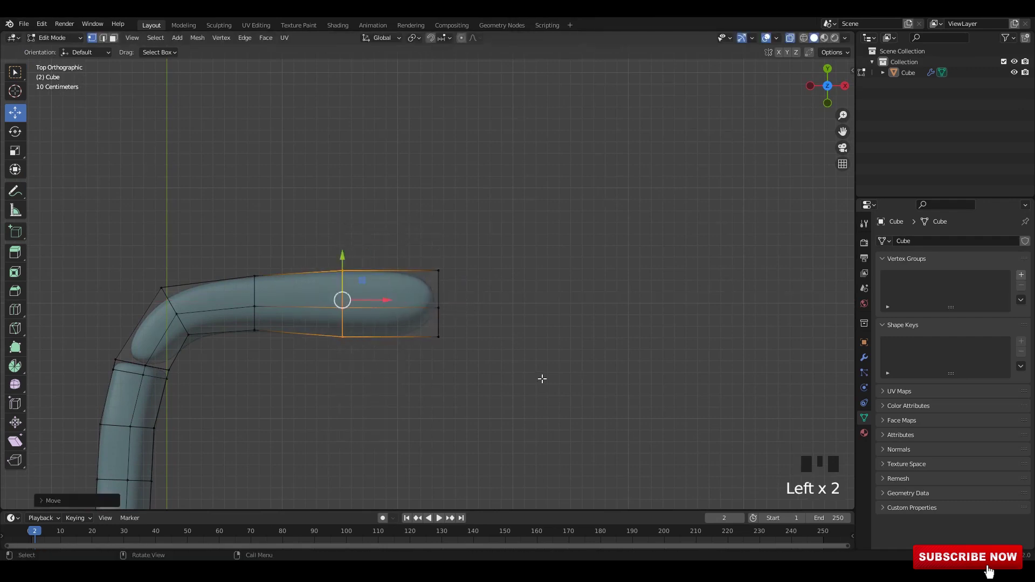
Scale the loop behind the armrest's front end slightly narrower along Y, and check the shape in Object Mode.
key(s)
key(x)
click(481, 346)
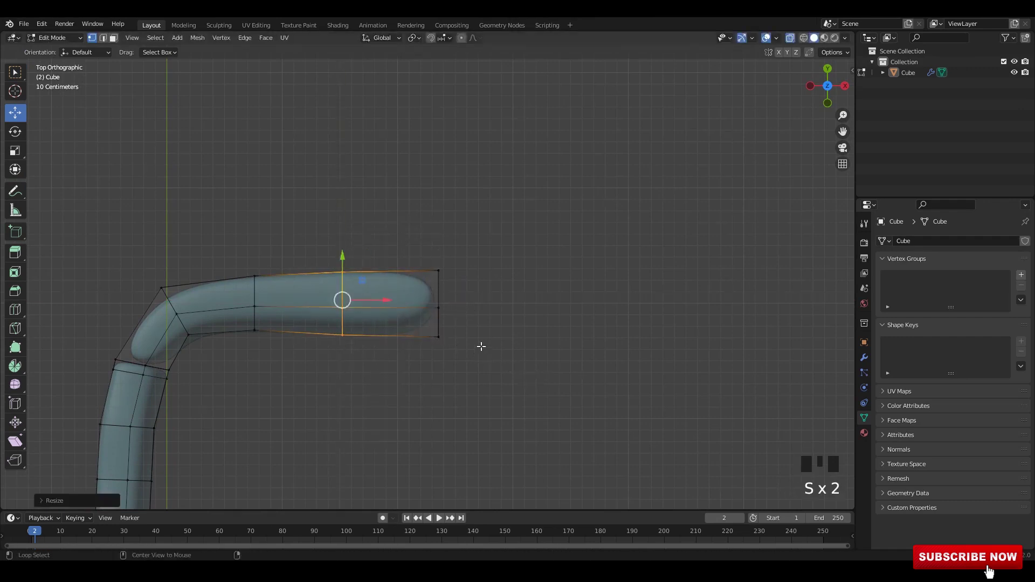
middle_drag(481, 347, 485, 231)
click(485, 231)
scroll(488, 234, down, 3)
key(Tab)
middle_drag(549, 287, 503, 351)
Box-select the armrest's front end vertices in X-ray top view and widen them along Y.
key(Tab)
key(KP_7)
key(alt+z)
scroll(515, 227, up, 2)
click(547, 234)
drag(547, 234, 485, 325)
shift+middle_drag(513, 351, 503, 389)
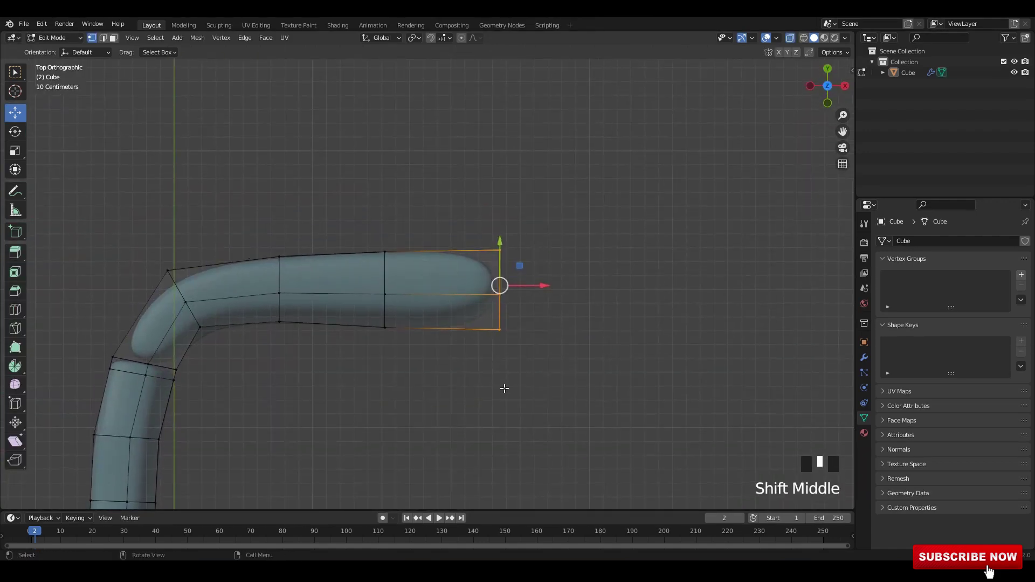
key(s)
key(x)
click(502, 428)
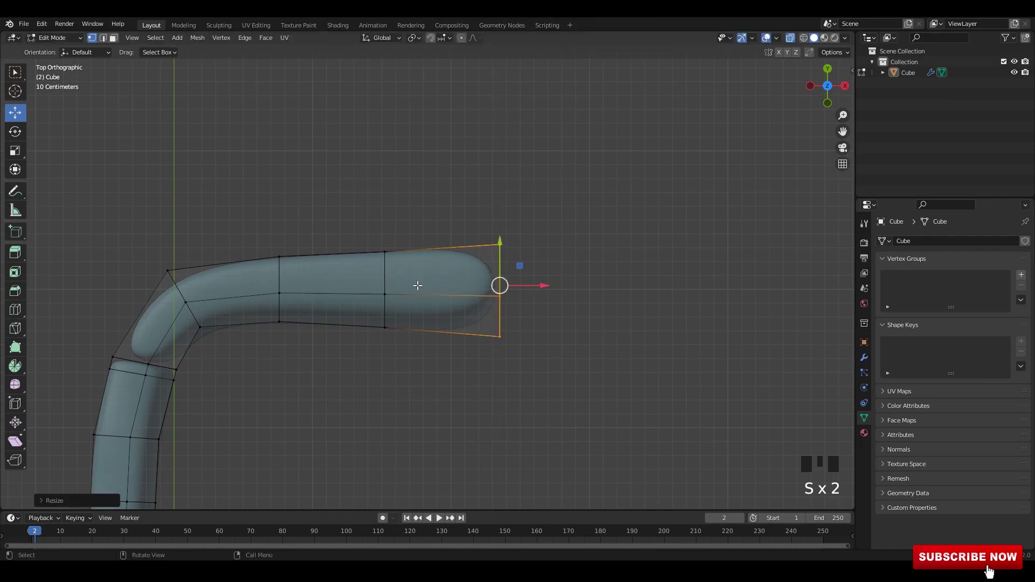
Widen the loop just behind the armrest's front end by a factor of about 1.09 along Y.
alt+middle_drag(488, 318, 373, 323)
shift+middle_drag(377, 344, 334, 245)
alt+middle_drag(334, 248, 370, 308)
key(alt+z)
key(alt+z)
key(alt+z)
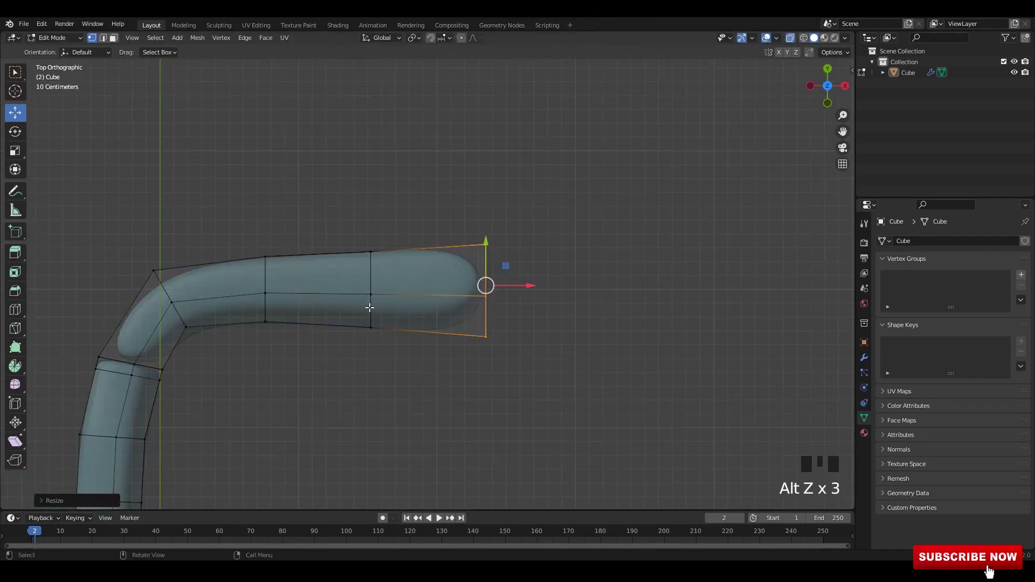
key(s)
key(x)
right_click(379, 399)
key(s)
key(y)
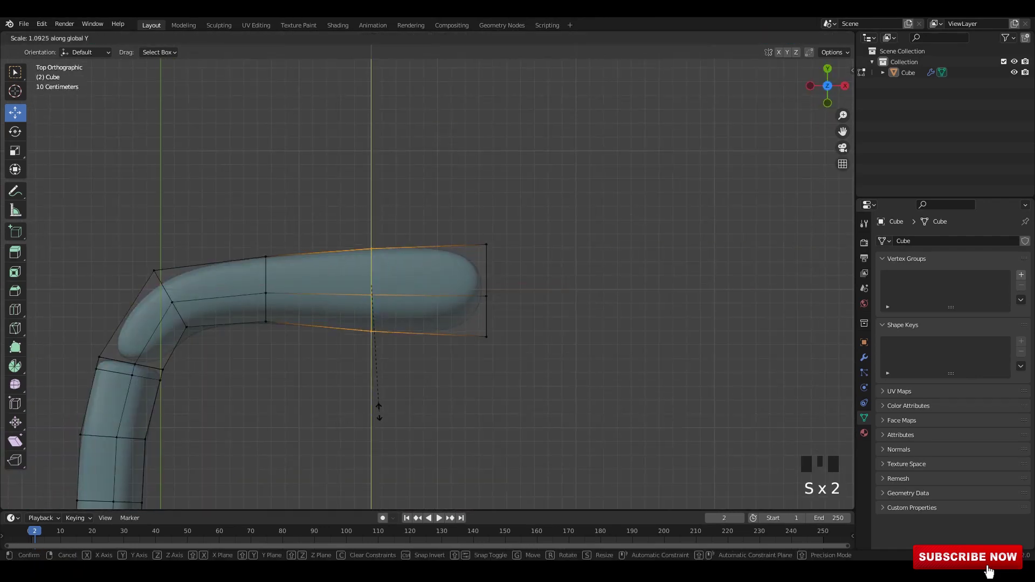
click(379, 409)
Move the widened loop about 0.04 m outward along Y and nudge the front end loop slightly the same way.
drag(373, 247, 373, 240)
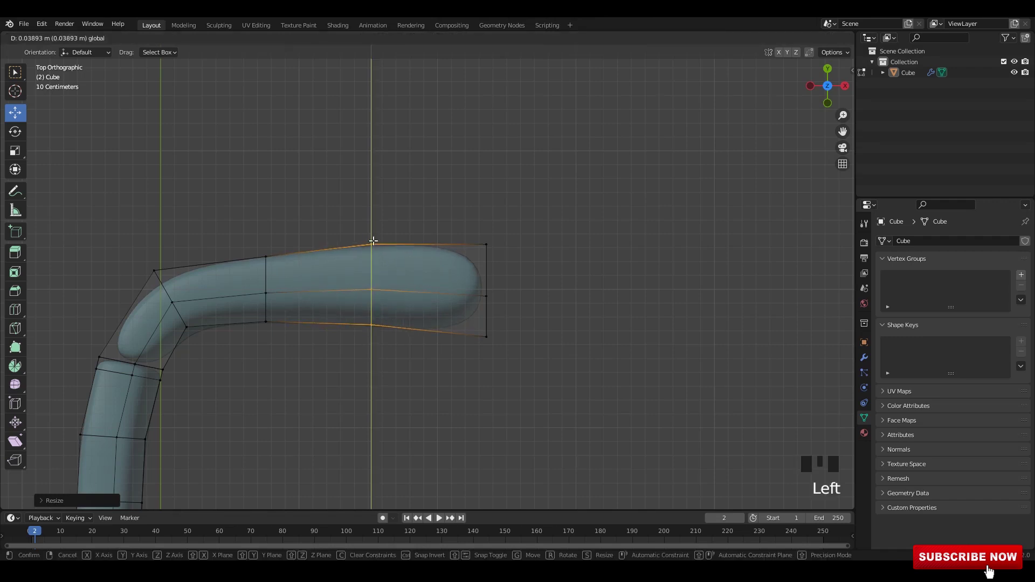
drag(563, 185, 458, 371)
drag(486, 243, 484, 241)
Widen the armrest loop nearest the corner bend along Y, undoing the extra move made on it.
shift+middle_drag(236, 215, 261, 218)
drag(262, 217, 317, 419)
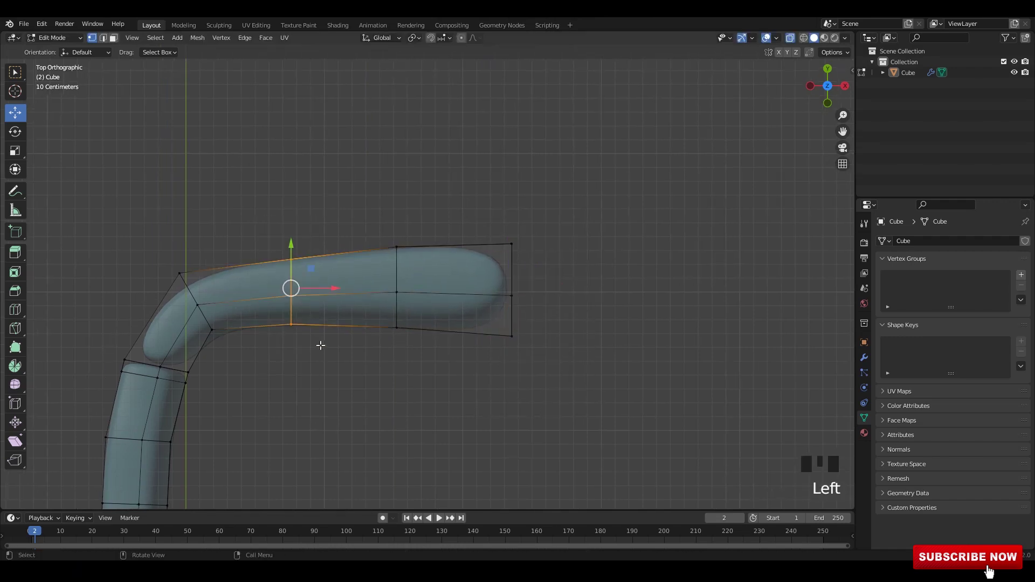
key(s)
key(y)
click(327, 362)
mouse_move(290, 244)
mouse_down()
mouse_move(288, 233)
mouse_move(295, 243)
mouse_up()
key(ctrl+z)
middle_drag(342, 281, 323, 233)
key(Tab)
middle_drag(318, 253, 278, 269)
key(Tab)
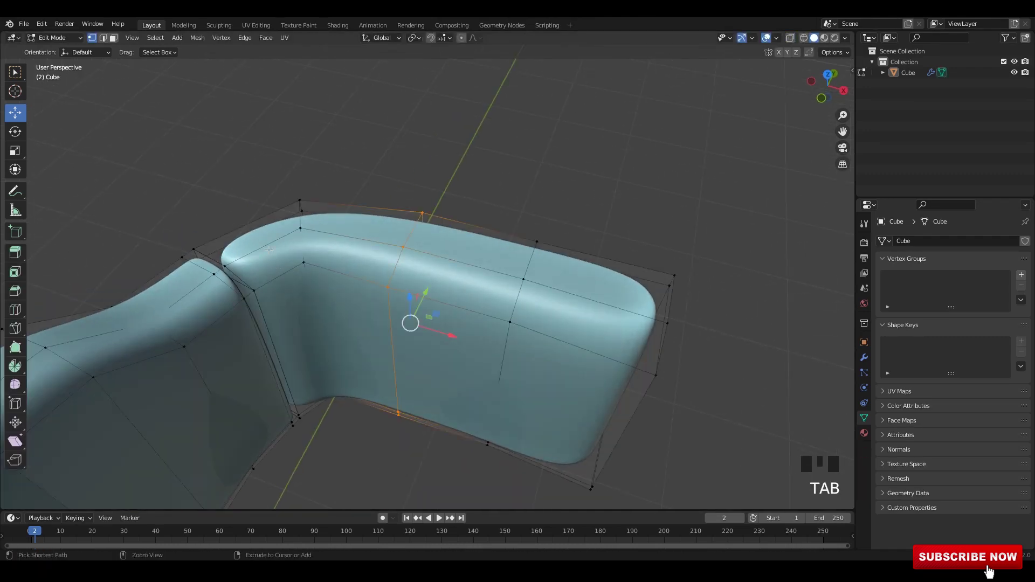
Add a vertical loop cut on the armrest close to the seam with the backrest to sharpen that edge.
key(ctrl+r)
click(253, 268)
click(240, 282)
key(Tab)
scroll(379, 266, down, 3)
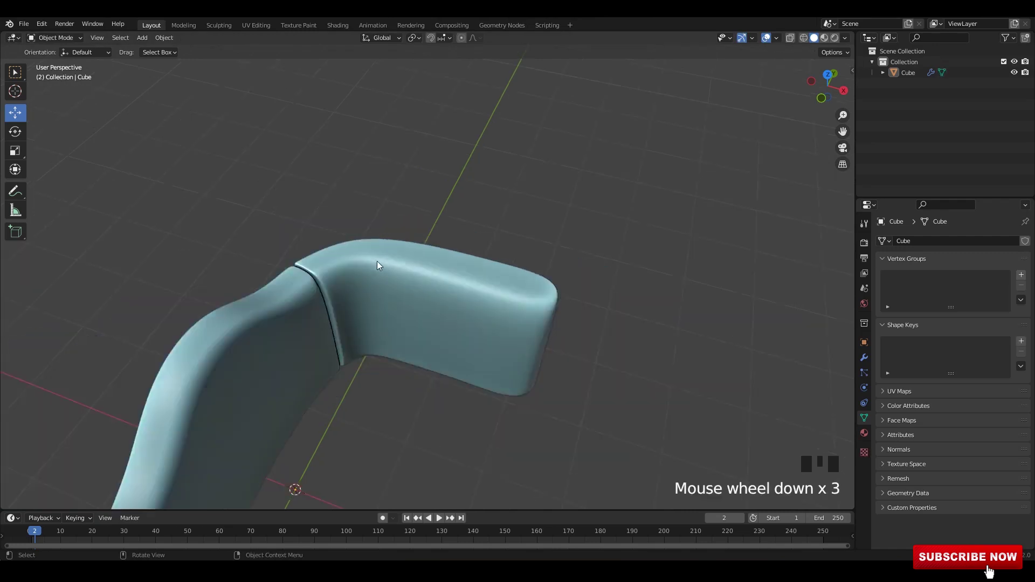
Edge-slide the backrest's outer support loop closer to the armrest seam in edge mode.
middle_drag(379, 266, 390, 280)
scroll(390, 280, up, 1)
key(Tab)
scroll(407, 273, down, 1)
scroll(399, 323, up, 3)
scroll(399, 323, up, 1)
key(2)
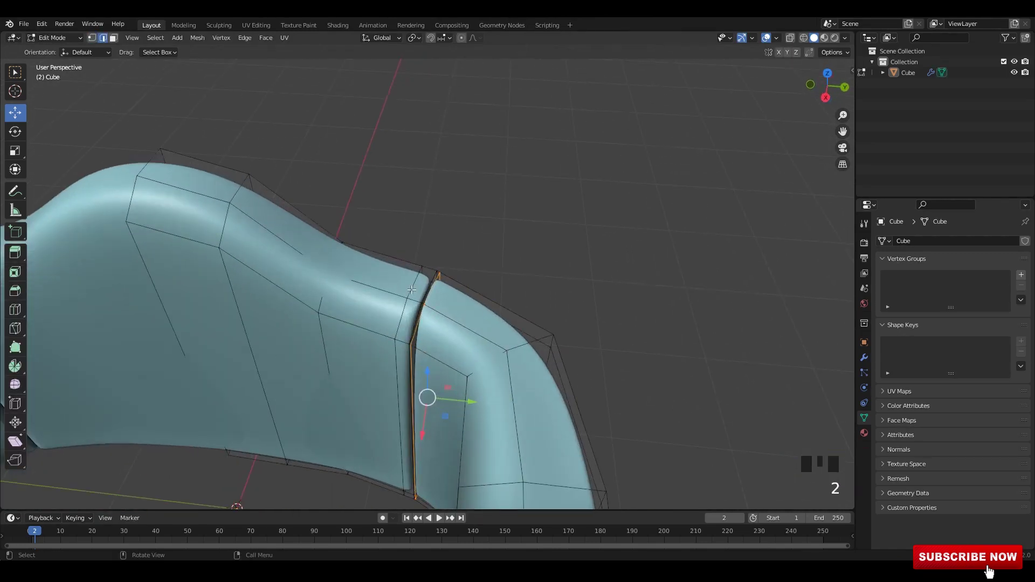
key(g)
key(g)
click(427, 295)
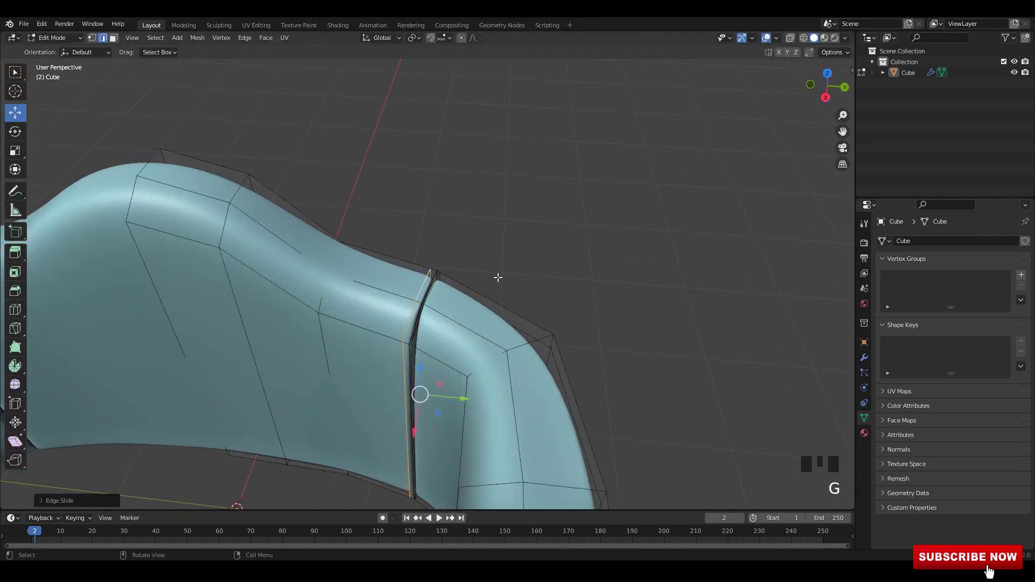
Fine-tune the seam's support loop with another edge slide and return to Object Mode.
key(g)
key(g)
click(482, 276)
key(Tab)
middle_drag(421, 350, 439, 317)
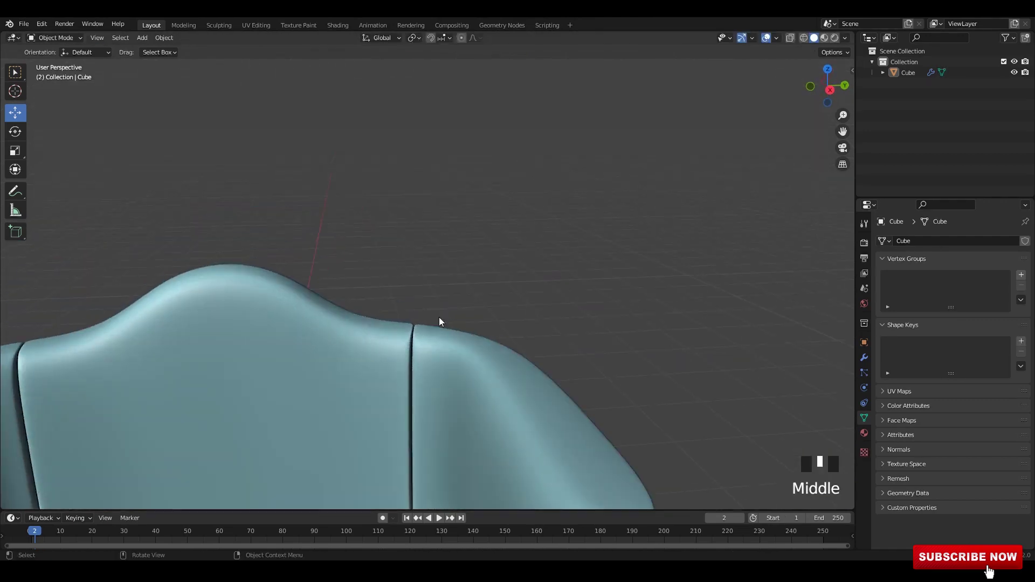
Select the chair mesh in Object Mode and apply its transform.
click(433, 349)
key(ctrl+a)
click(499, 273)
scroll(474, 271, down, 3)
click(451, 269)
key(ctrl+a)
click(451, 270)
click(403, 270)
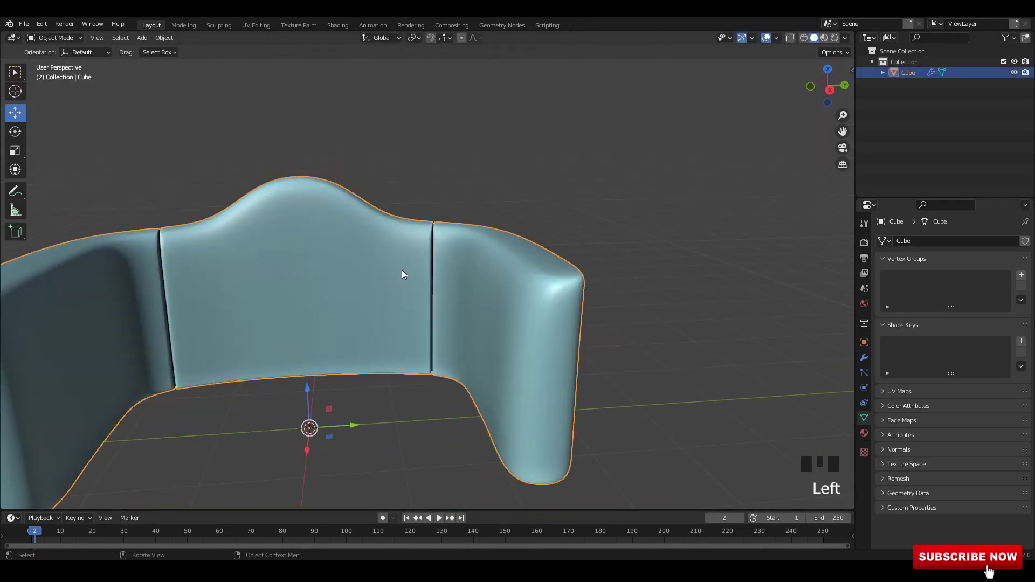
click(496, 216)
In Edit Mode, select the vertices at the armrest's top front corner and lower them slightly along Z.
middle_drag(495, 241, 522, 279)
key(Tab)
key(1)
key(alt+z)
drag(640, 206, 542, 301)
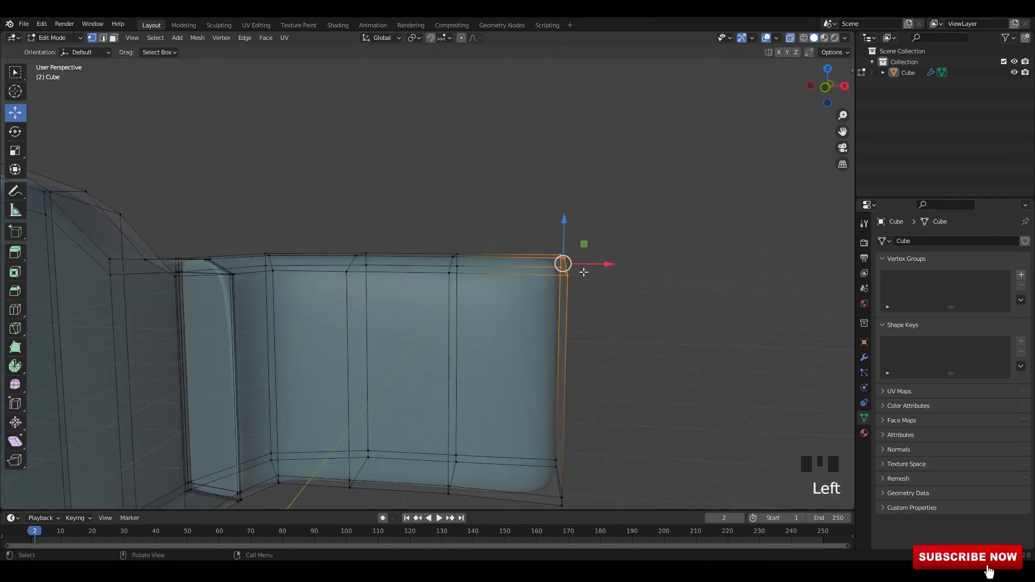
drag(570, 226, 570, 245)
key(alt+z)
Try to raise the armrest's top front vertices slightly, and undo the move.
alt+middle_drag(579, 272, 547, 274)
middle_drag(547, 274, 485, 281)
shift+middle_drag(485, 281, 471, 275)
drag(468, 258, 464, 248)
key(ctrl+z)
Add a lengthwise loop cut along the middle of the armrest and return to Object Mode.
key(ctrl+r)
click(470, 280)
click(485, 280)
key(Tab)
In the side view, try to reposition the upper vertices of the armrest's front face, and undo the moves.
middle_drag(490, 282, 435, 350)
key(Tab)
key(KP_3)
key(alt+z)
scroll(448, 264, up, 5)
key(alt+z)
click(405, 311)
shift+middle_drag(405, 311, 403, 258)
mouse_move(403, 216)
mouse_down()
mouse_move(403, 241)
mouse_move(412, 219)
mouse_up()
key(ctrl+z)
shift+click(443, 221)
key(ctrl+z)
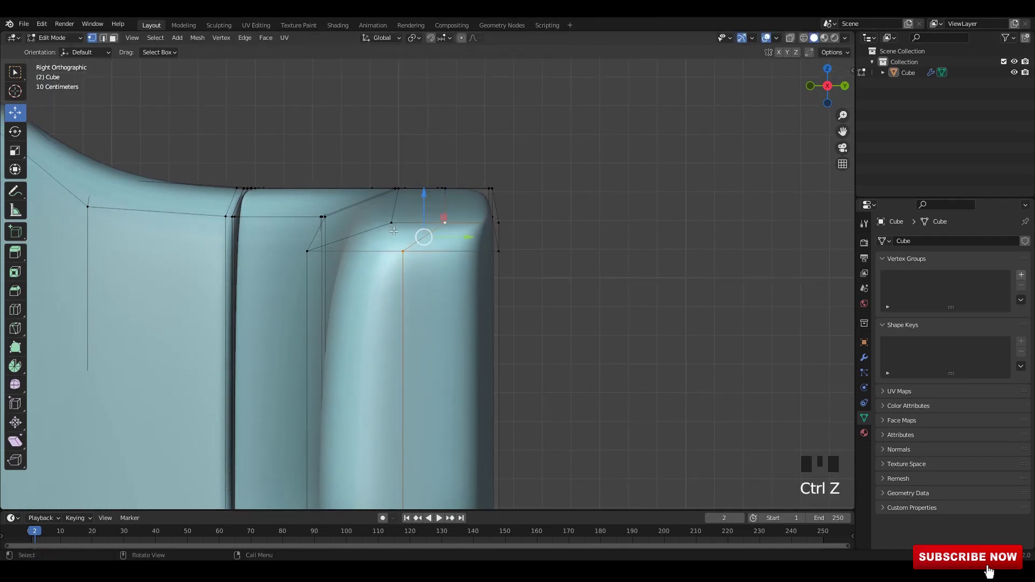
Scale the armrest's front-end vertices along the global Z axis and save the file.
scroll(419, 272, down, 1)
shift+middle_drag(418, 271, 516, 380)
key(alt+z)
drag(313, 176, 574, 304)
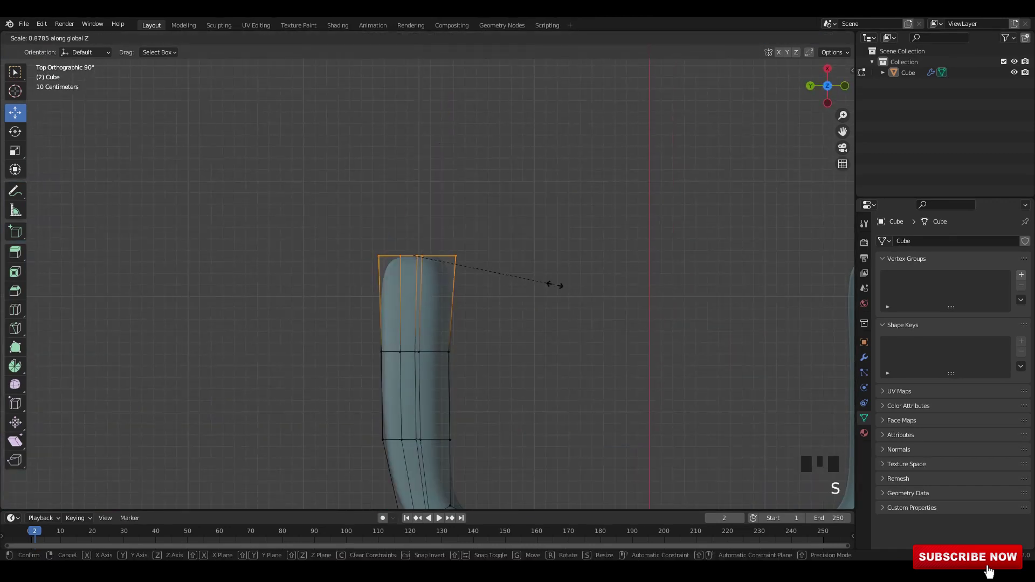
click(486, 256)
key(alt+z)
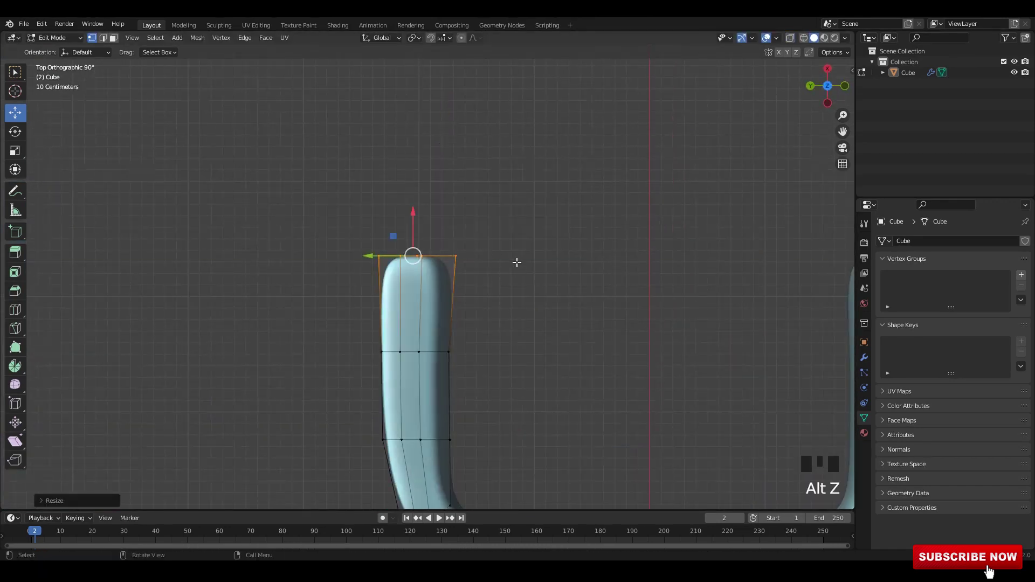
middle_drag(516, 261, 388, 178)
middle_drag(518, 240, 440, 175)
key(ctrl+s)
Try to inset and scale the armrest's front faces, and undo the inset.
key(i)
click(588, 255)
key(s)
right_click(520, 237)
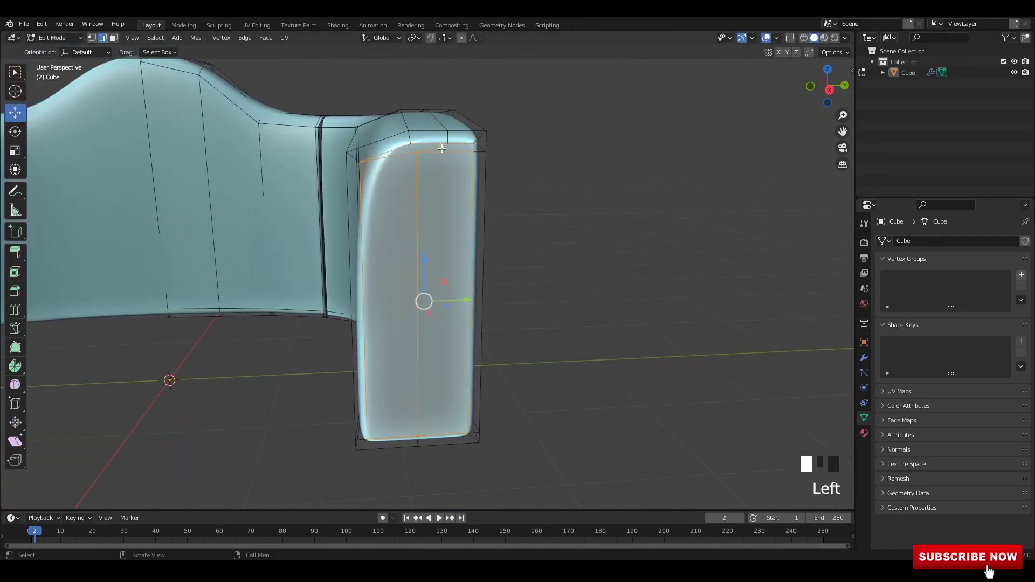
key(ctrl+z)
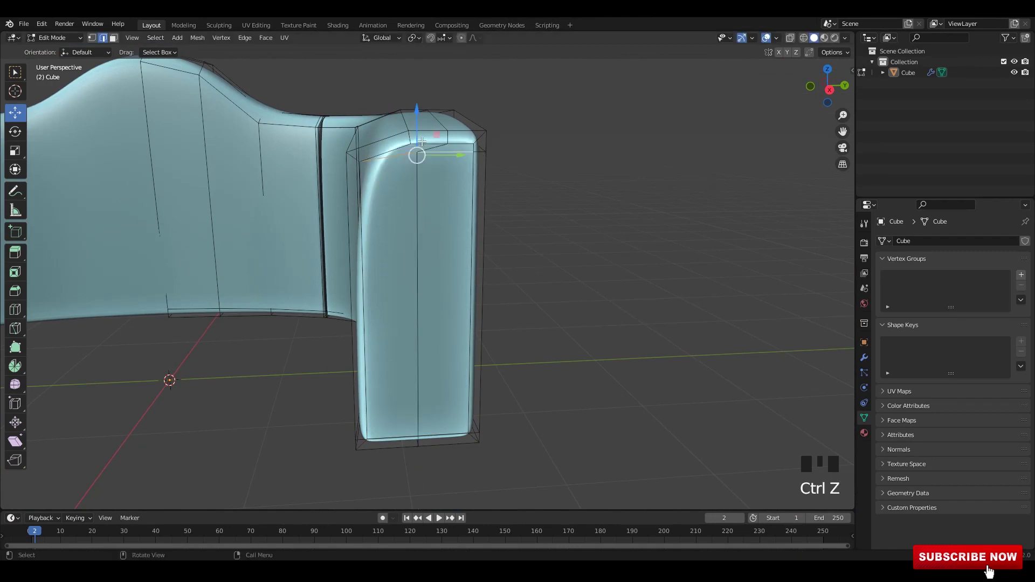
Edge-slide the upper cross edge of the armrest's front face downward to reshape its rounded top.
key(g)
key(g)
click(426, 163)
key(Tab)
key(Tab)
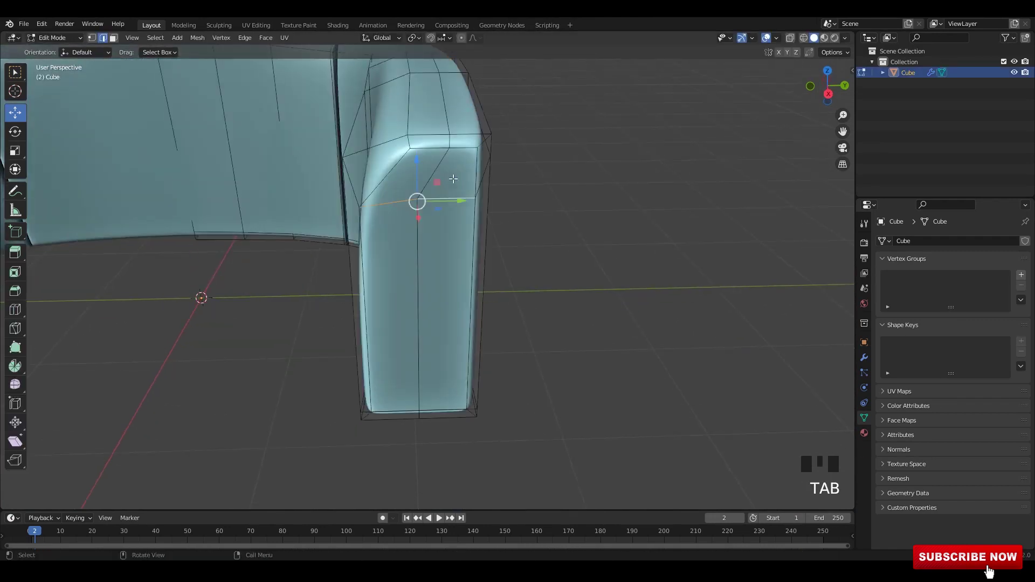
Adjust the horizontal support loop near the armrest's base by edge-sliding and moving it, and return to Object Mode.
shift+middle_drag(455, 180, 451, 150)
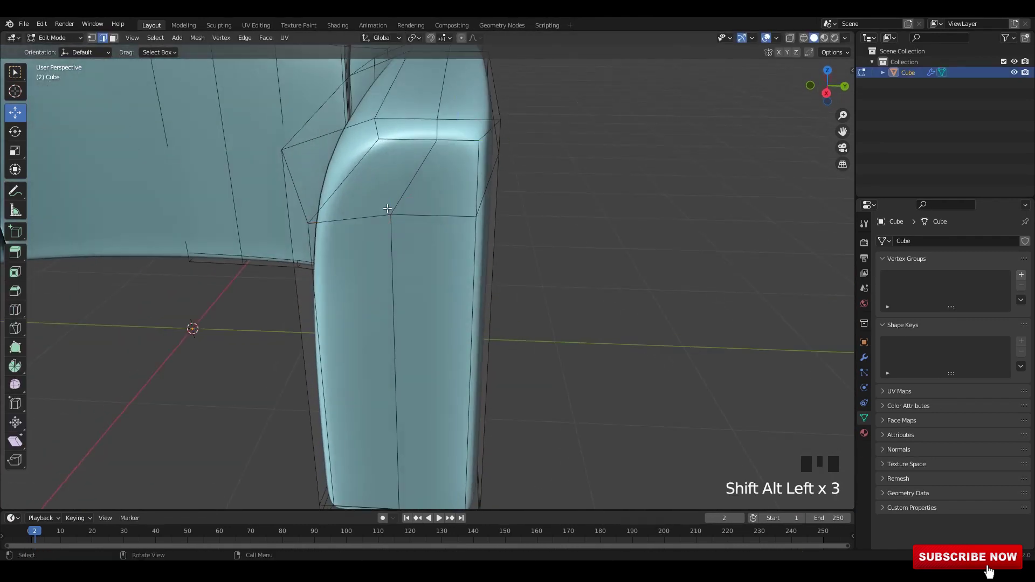
middle_drag(387, 208, 377, 161)
alt+shift+click(377, 161)
shift+middle_drag(477, 192, 501, 414)
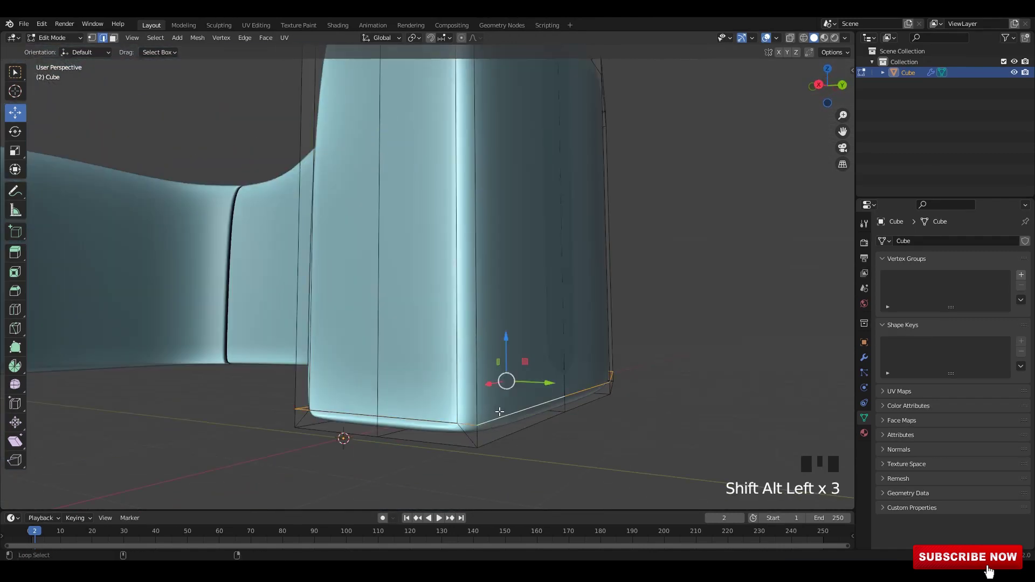
key(g)
key(g)
click(481, 385)
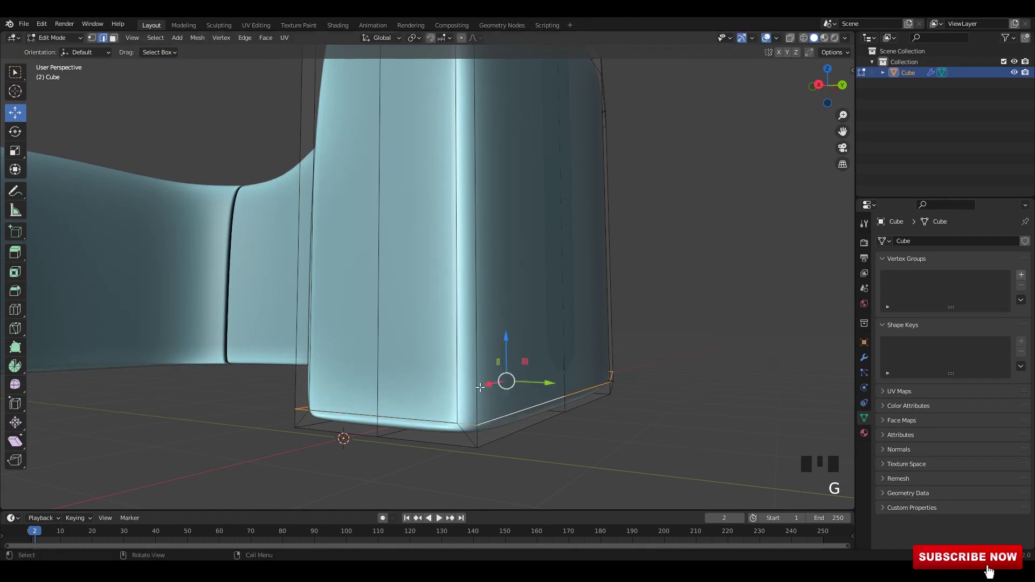
key(g)
key(g)
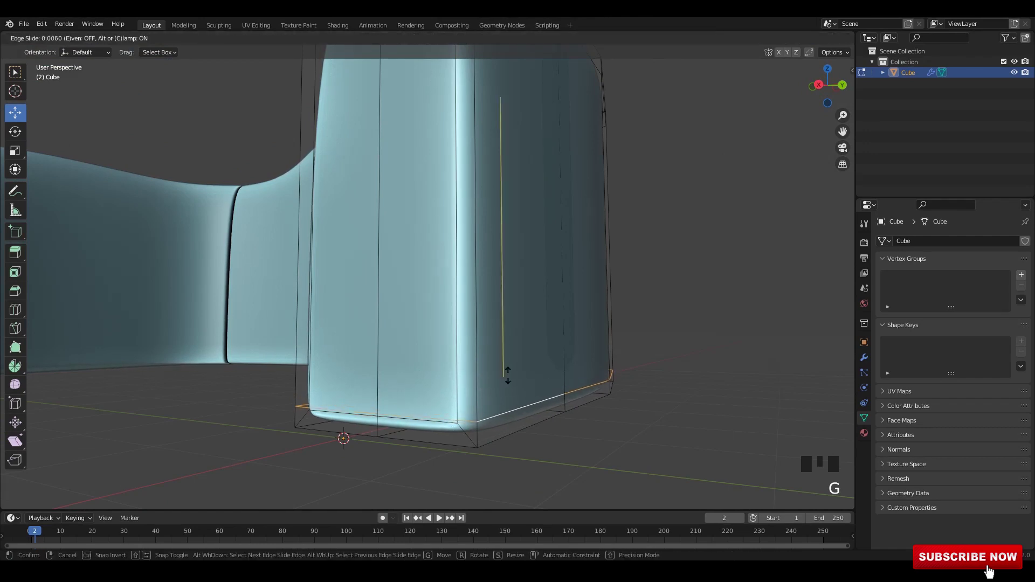
click(419, 419)
middle_drag(364, 417, 486, 302)
scroll(527, 263, down, 5)
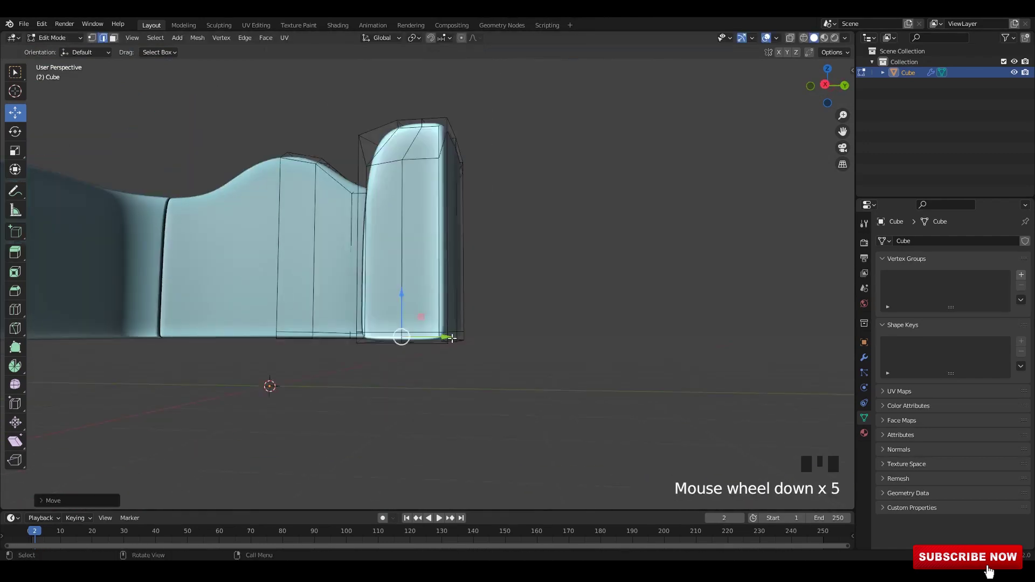
key(Tab)
Select the faces on the front of the armrest and inset them by about 0.065 m.
scroll(486, 235, down, 1)
shift+middle_drag(486, 236, 507, 289)
scroll(513, 314, up, 5)
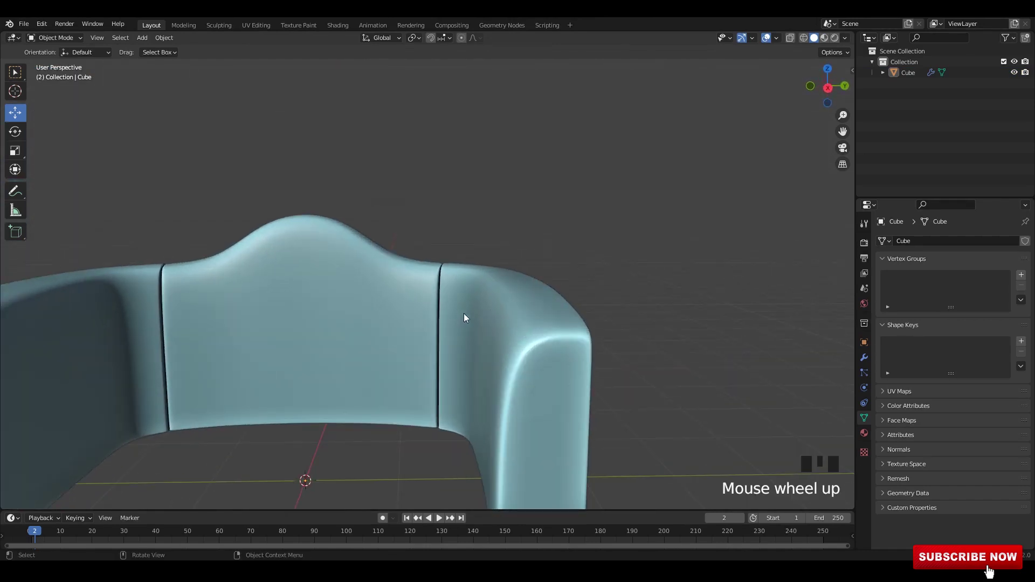
key(Tab)
middle_drag(464, 315, 503, 303)
shift+click(486, 295)
shift+click(474, 348)
shift+click(513, 366)
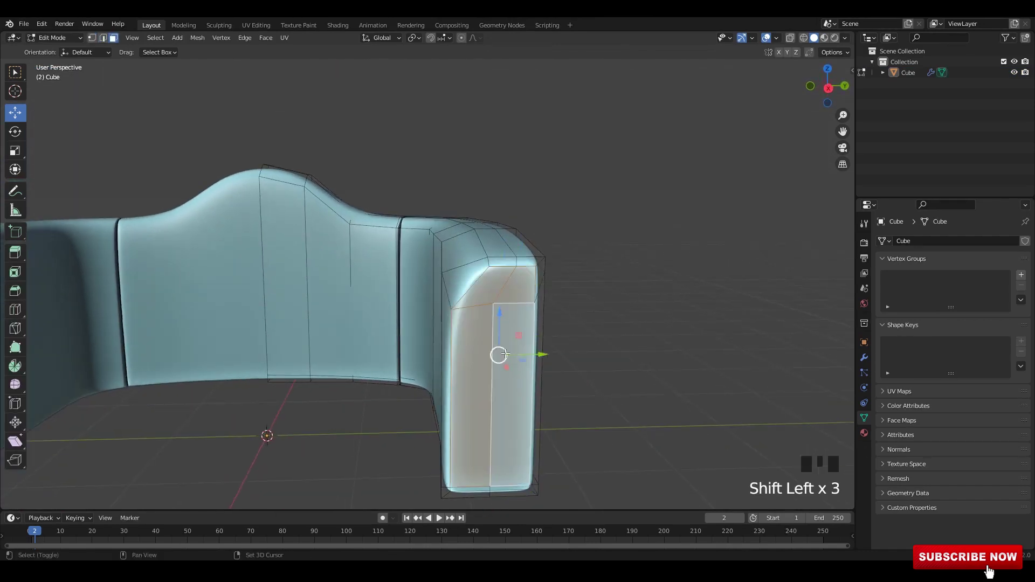
shift+middle_drag(524, 372, 515, 364)
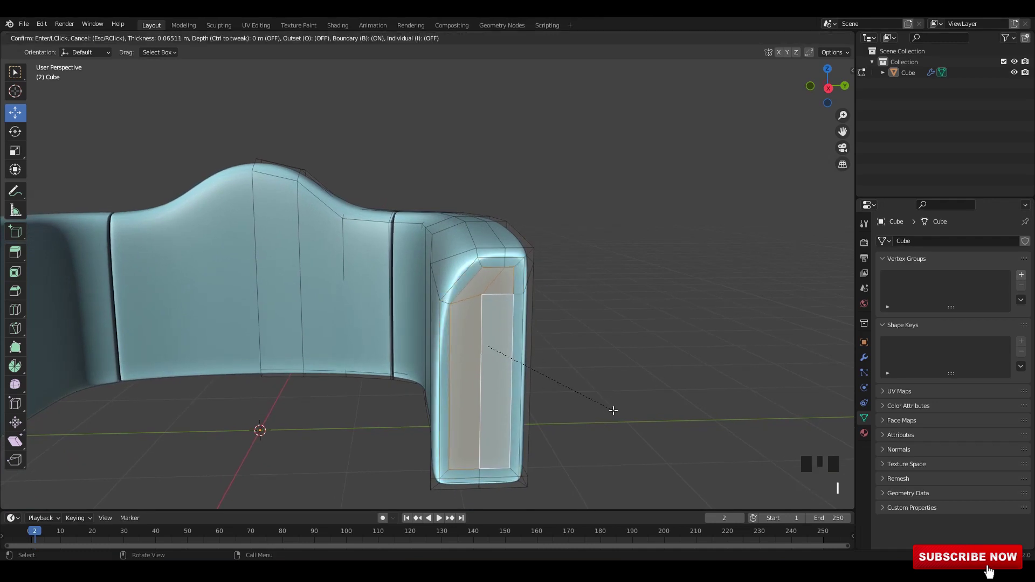
click(614, 411)
Add a second, thin inset inside the armrest's front panel and move the inner edge loop along the X axis.
scroll(620, 413, up, 5)
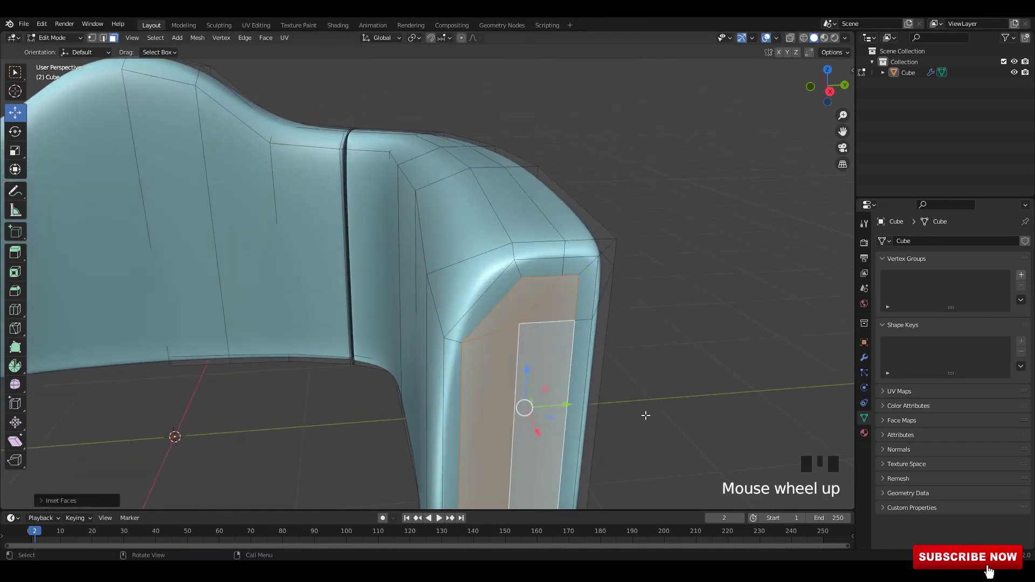
key(2)
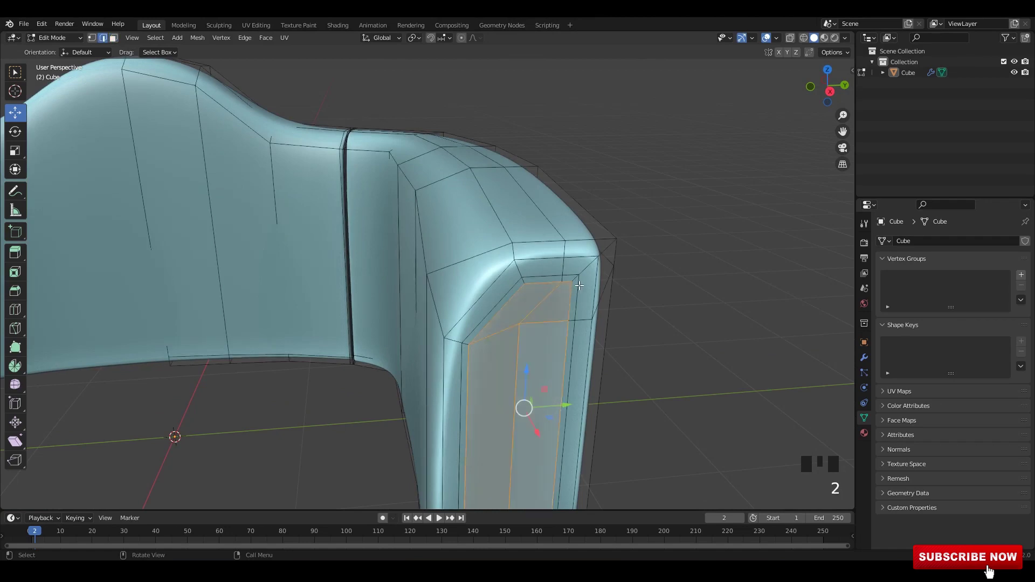
click(572, 293)
middle_drag(572, 294, 500, 337)
drag(500, 337, 508, 342)
key(Tab)
middle_drag(509, 334, 536, 273)
key(Tab)
shift+middle_drag(518, 237, 519, 186)
Turn off the Subdivision modifier's viewport display and go back into Edit Mode.
key(Tab)
scroll(468, 236, up, 2)
click(864, 358)
click(976, 260)
click(977, 382)
key(Tab)
Edge-slide the loop outlining the armrest's front panel and bevel it narrowly with two segments.
click(488, 168)
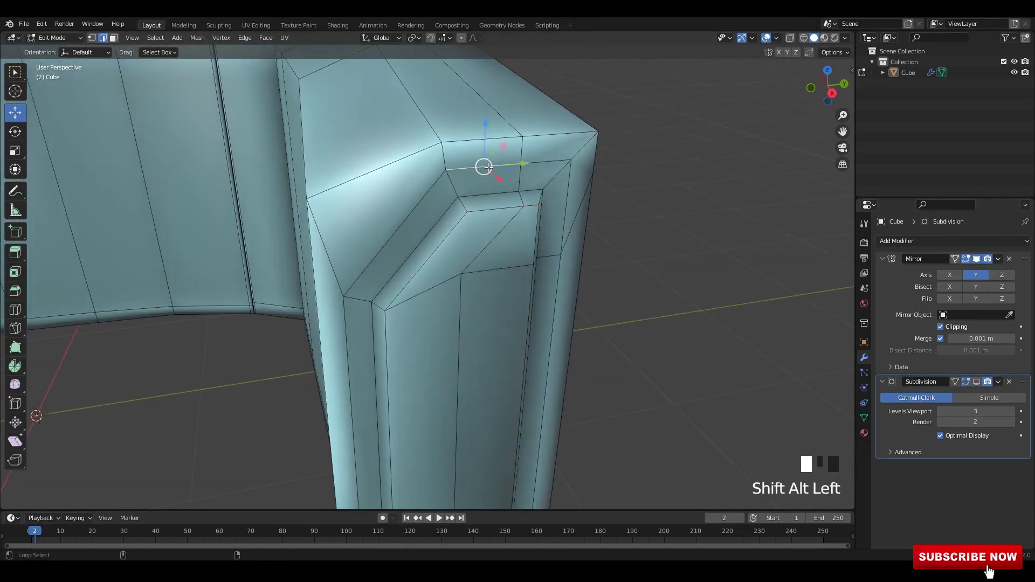
key(g)
key(g)
click(493, 173)
key(ctrl+b)
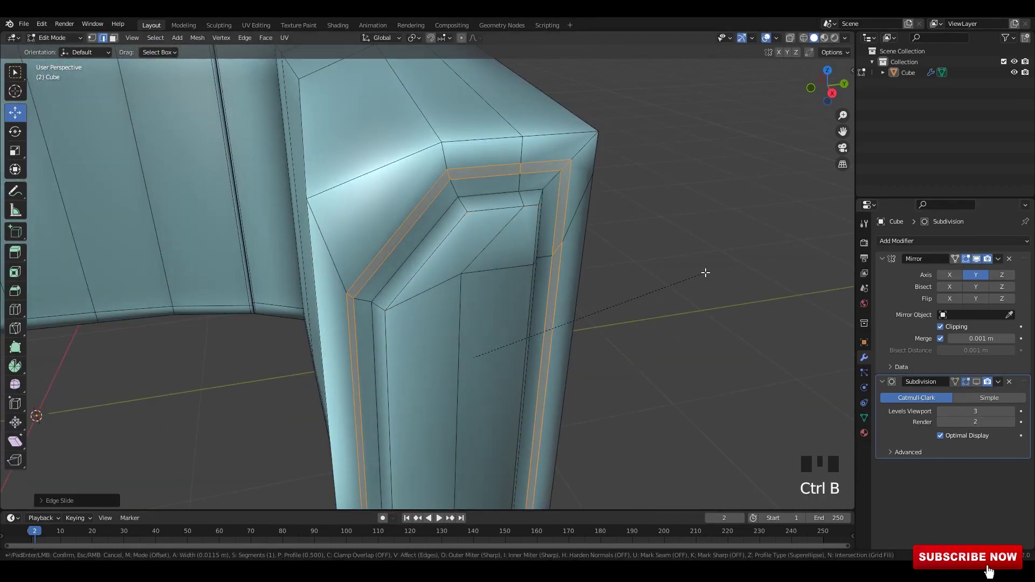
shift+middle_drag(703, 273, 577, 202)
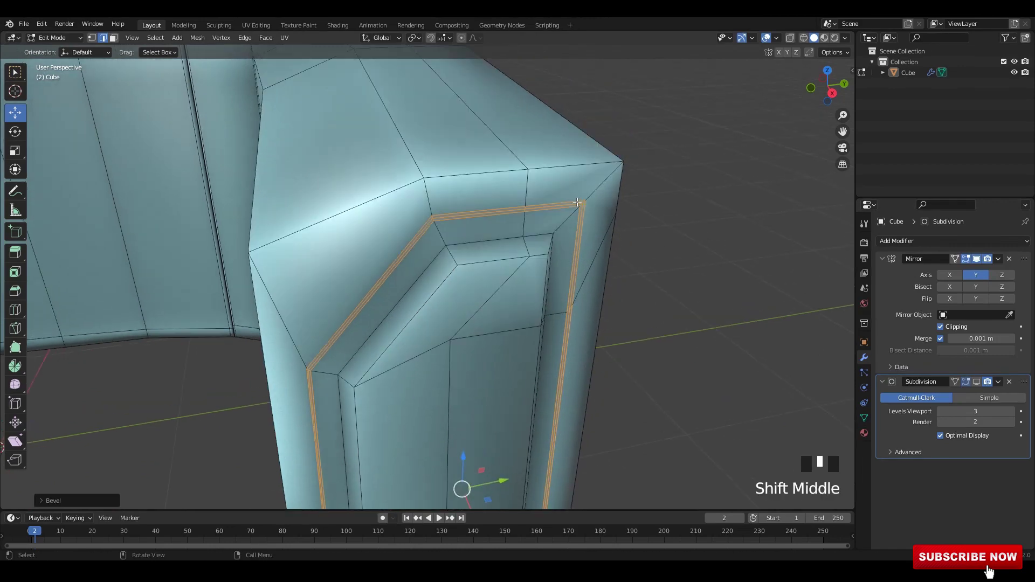
Select the middle loop of the panel's bevel and push it inward about 0.007 m along X as a groove.
alt+shift+click(570, 203)
alt+shift+click(569, 207)
alt+shift+click(566, 205)
middle_drag(499, 450, 508, 454)
shift+middle_drag(508, 454, 500, 393)
drag(492, 397, 486, 394)
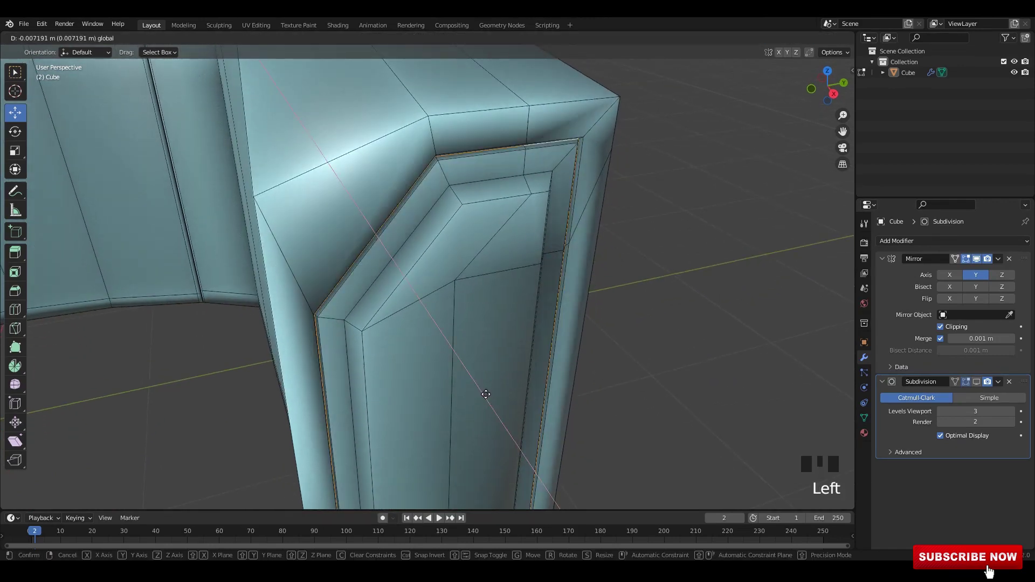
Return to Object Mode and turn the Subdivision modifier's viewport display back on to check the panel groove.
scroll(624, 309, down, 4)
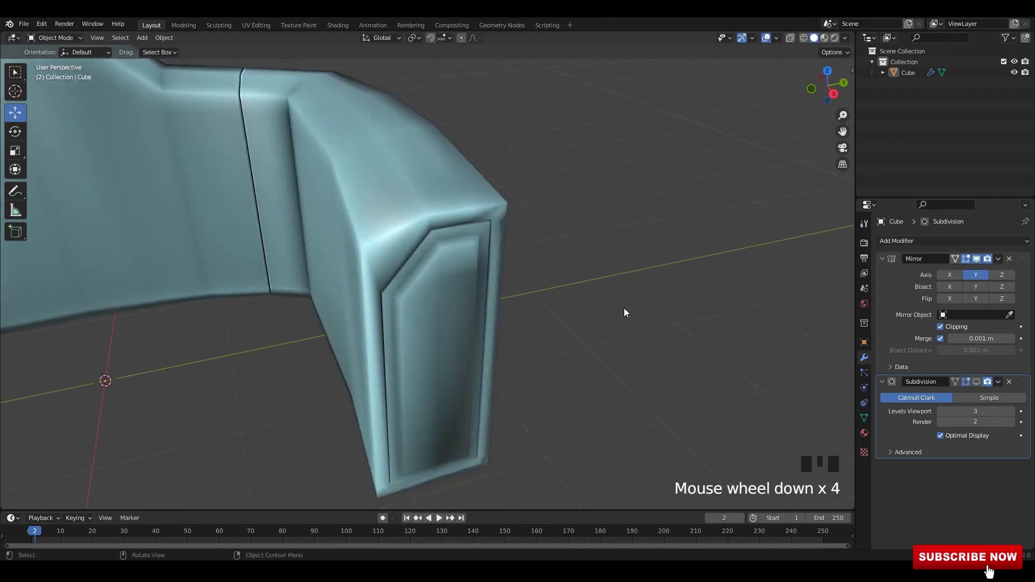
middle_drag(624, 309, 782, 269)
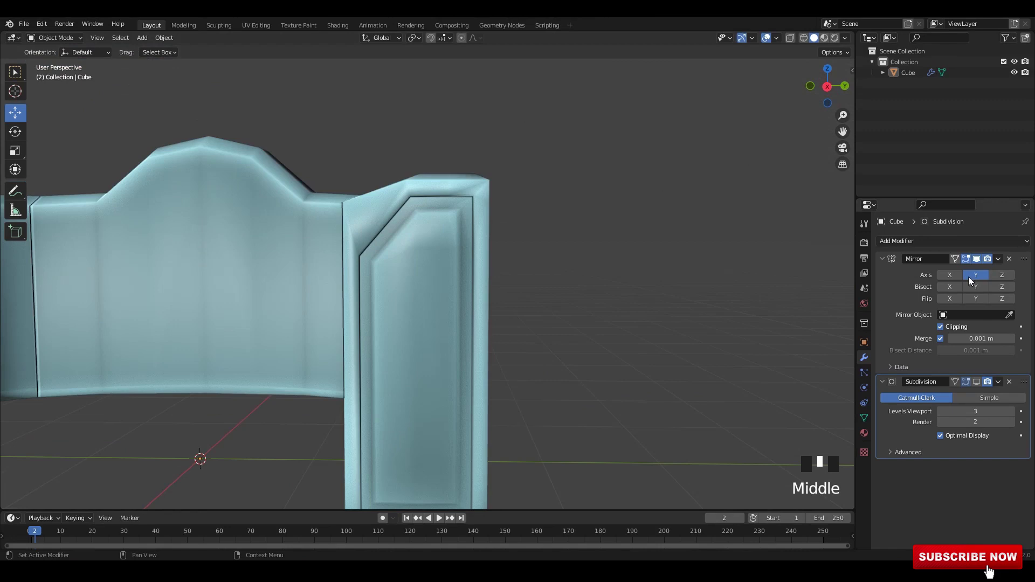
click(978, 382)
mouse_move(603, 234)
middle_down()
mouse_move(565, 241)
mouse_move(594, 238)
middle_up()
scroll(632, 206, up, 3)
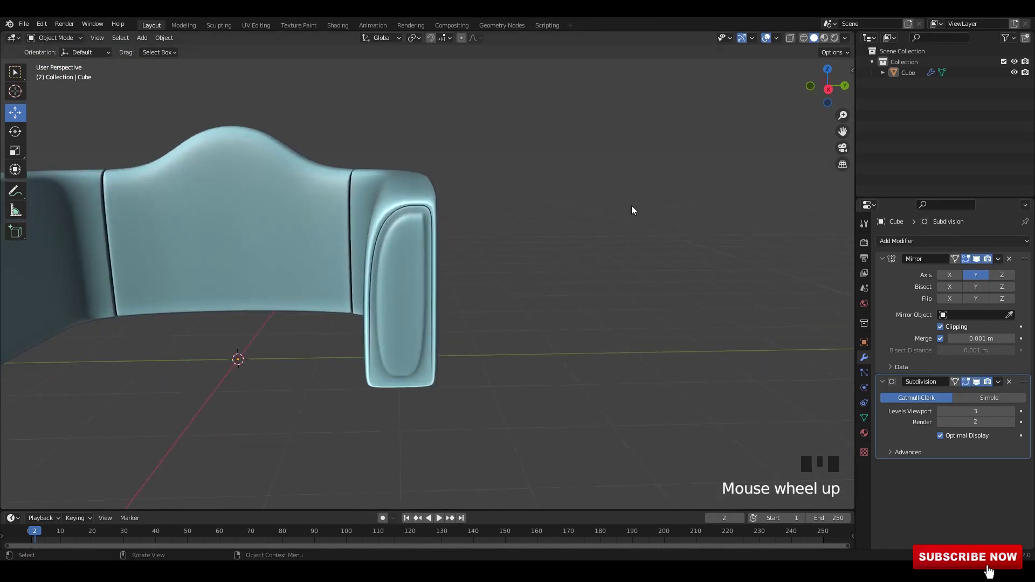
middle_drag(632, 205, 561, 215)
Add a horizontal loop cut across the lower armrest and edge-slide it to tighten the panel's bottom.
key(Tab)
alt+middle_drag(553, 289, 450, 286)
key(alt+z)
scroll(414, 286, up, 2)
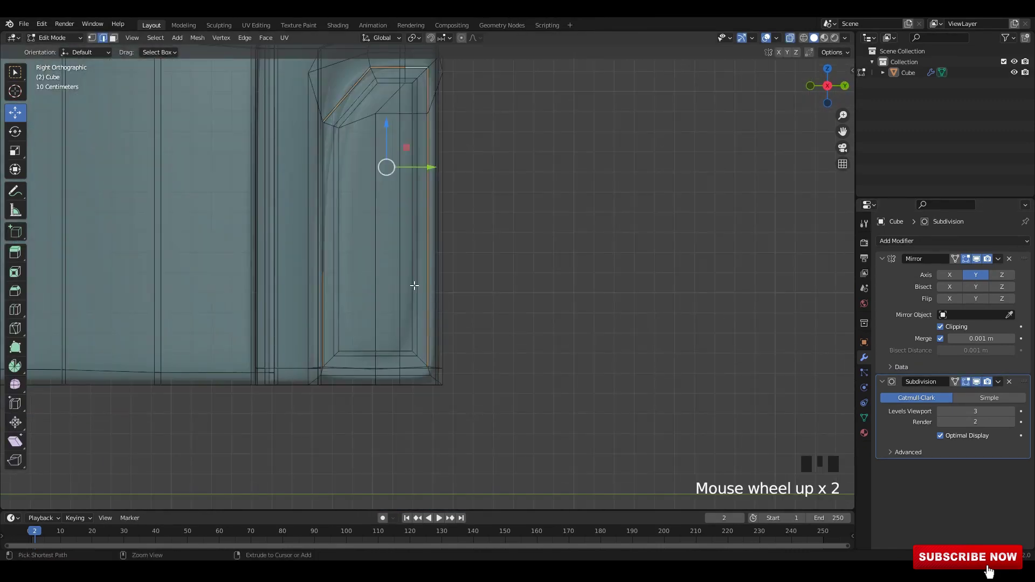
key(ctrl+r)
click(416, 302)
scroll(444, 286, up, 2)
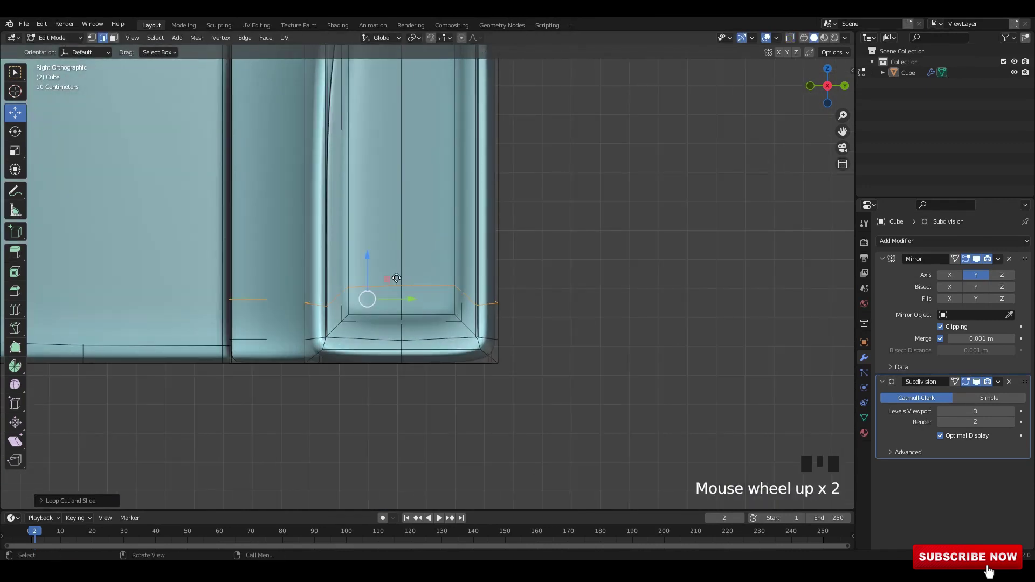
key(g)
key(g)
click(584, 299)
Add a vertical loop cut around the armrest and slide it close to the front edge.
middle_drag(584, 299, 346, 344)
key(ctrl+r)
click(346, 343)
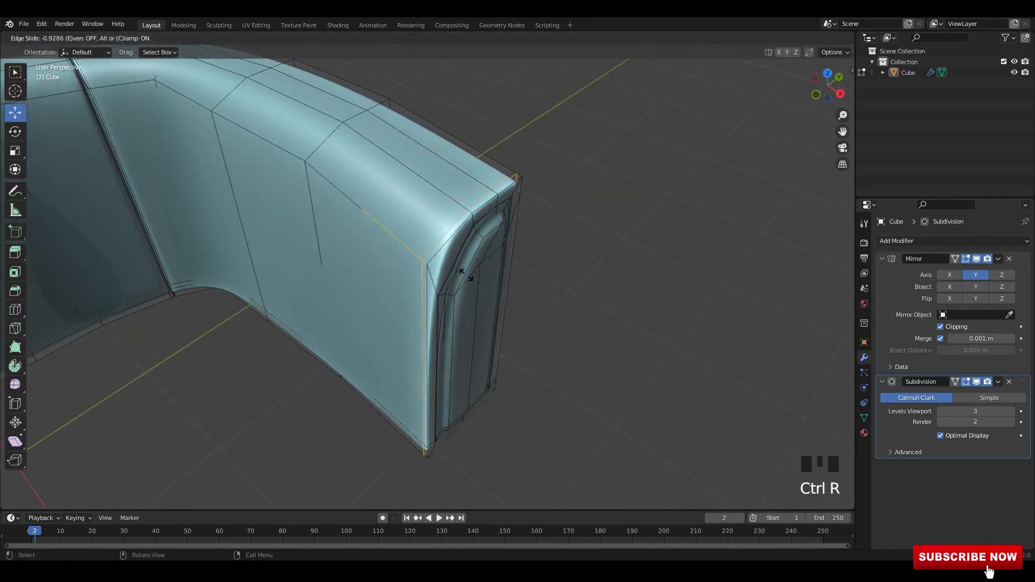
click(466, 276)
key(Tab)
Select the edge below the armrest's front panel and turn off the Subdivision modifier's Edit Mode display.
middle_drag(554, 263, 488, 221)
shift+middle_drag(488, 221, 483, 275)
key(Tab)
scroll(458, 229, up, 5)
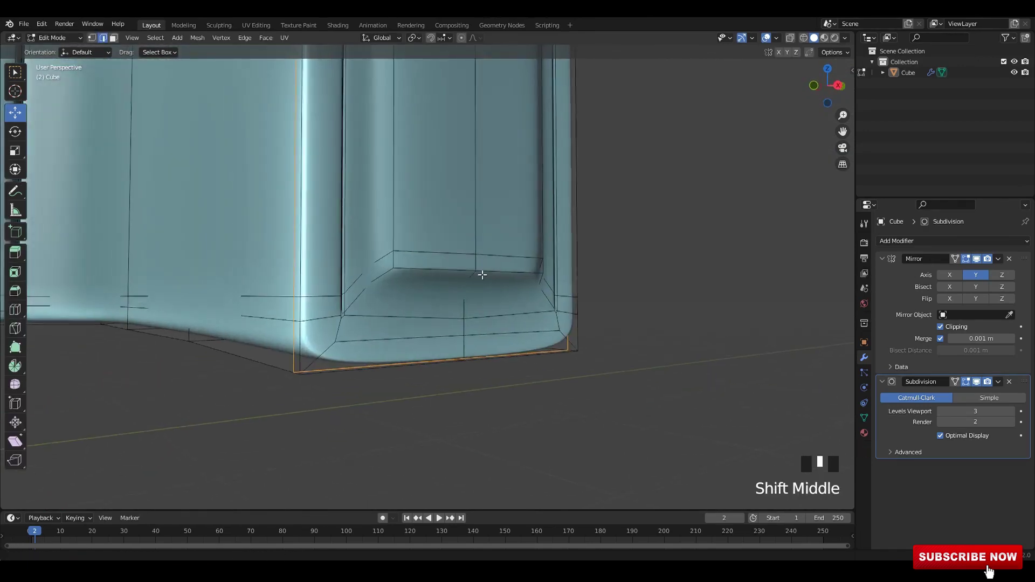
scroll(414, 319, up, 1)
click(407, 319)
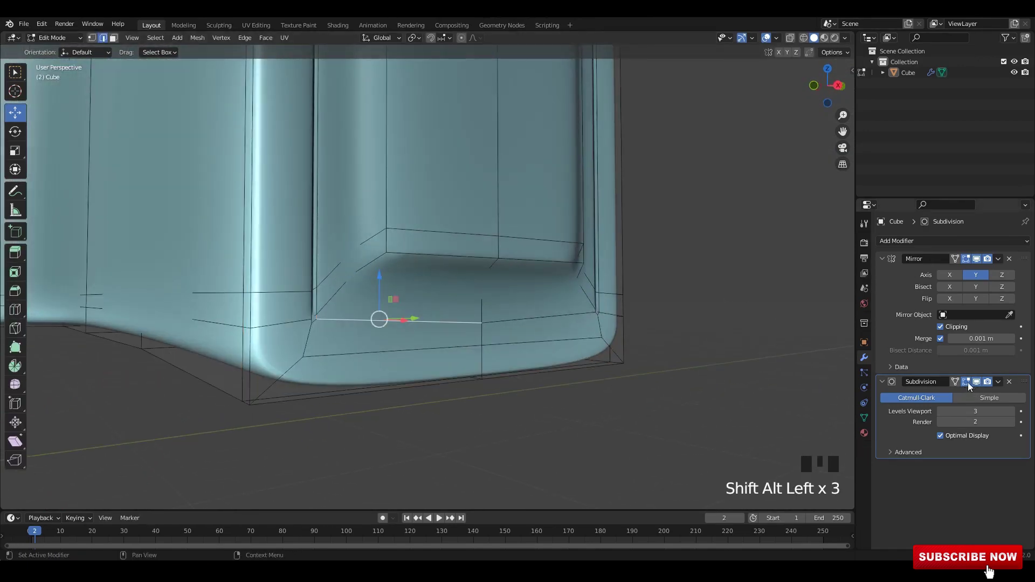
click(966, 381)
Select the two edges under the front panel that continue the groove and bevel them with two segments.
middle_drag(458, 323, 473, 327)
middle_drag(513, 295, 502, 310)
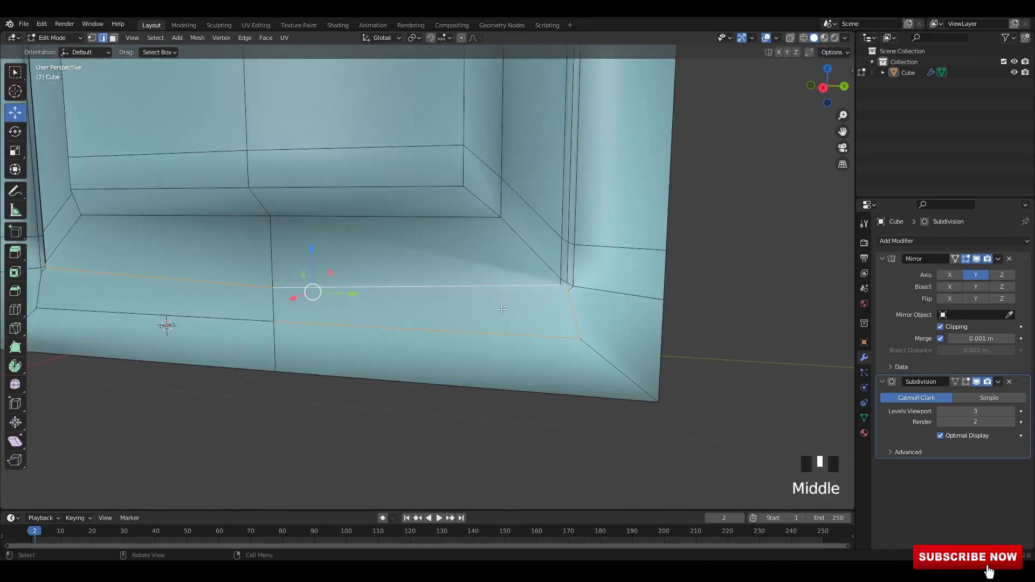
middle_drag(409, 295, 413, 291)
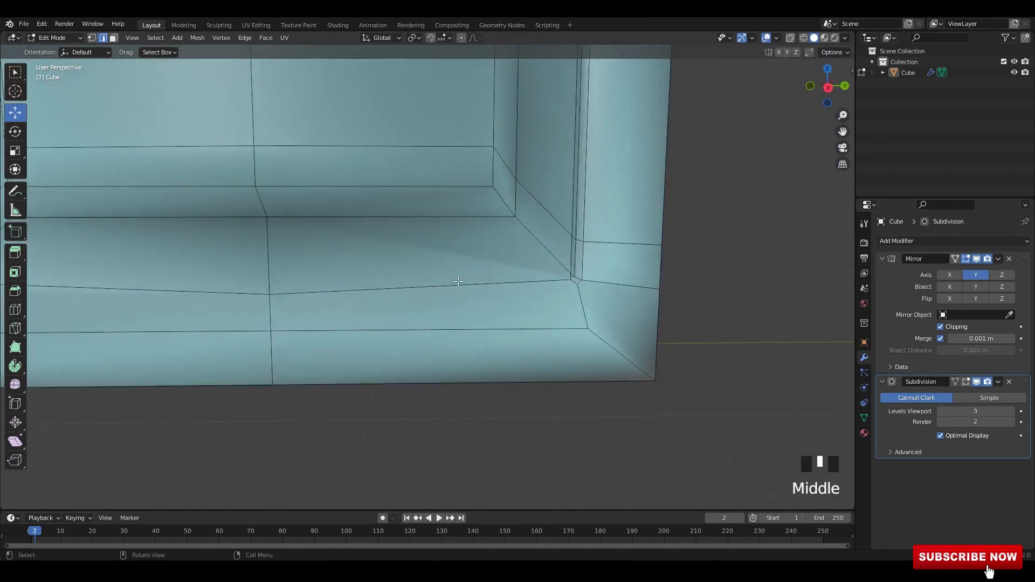
shift+click(415, 279)
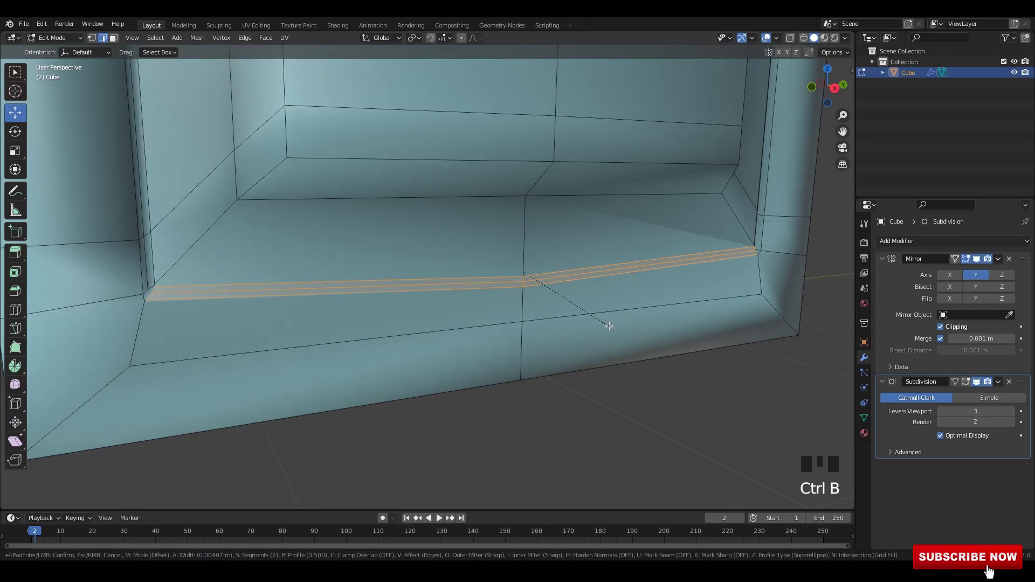
scroll(221, 274, up, 4)
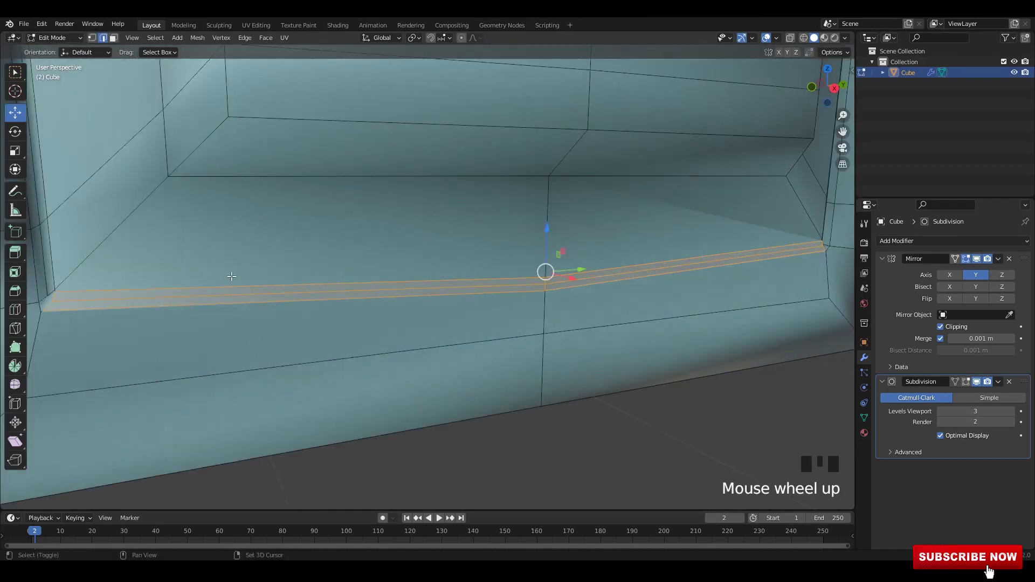
Merge the first doubled vertex pair at center in the groove's lower corner beneath the armrest's front panel.
key(1)
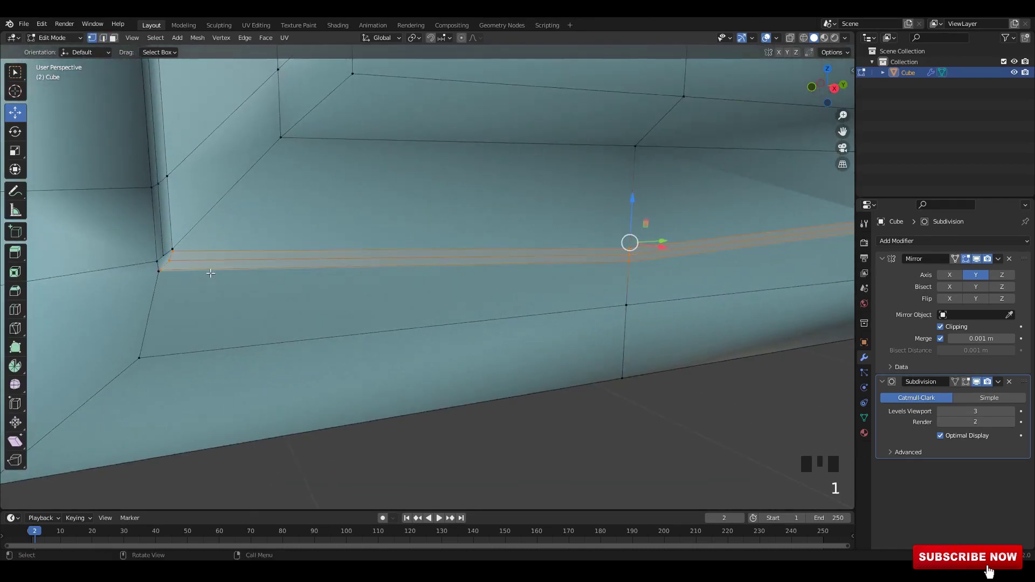
scroll(262, 262, up, 2)
scroll(221, 257, down, 3)
middle_drag(221, 257, 232, 259)
scroll(259, 264, up, 3)
key(alt+z)
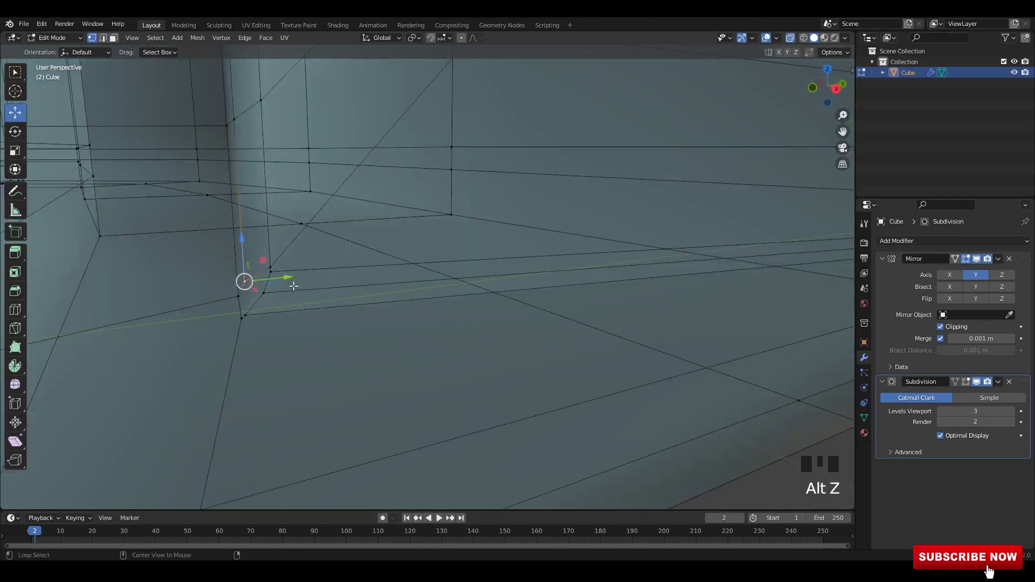
key(alt+z)
drag(292, 253, 264, 271)
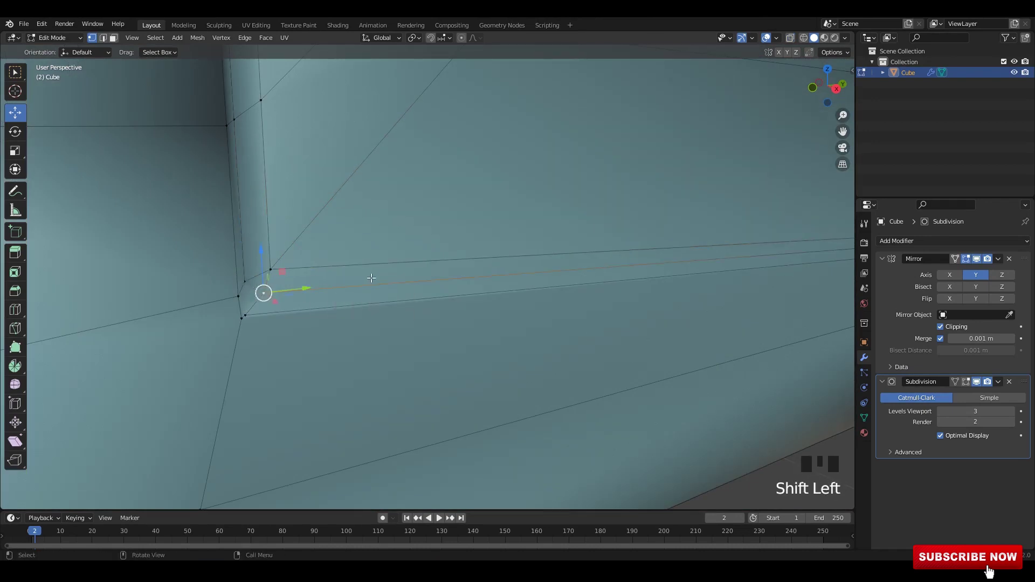
key(m)
click(288, 306)
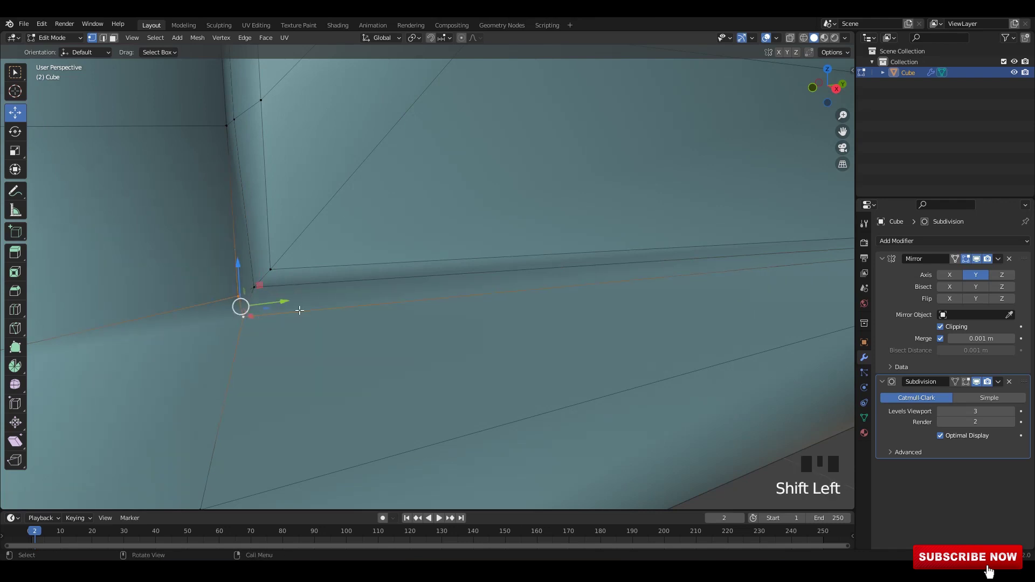
Merge the remaining outer vertex pair at center in the same groove corner and check the smoothed result.
click(343, 306)
middle_drag(343, 306, 284, 282)
scroll(344, 305, down, 2)
key(Tab)
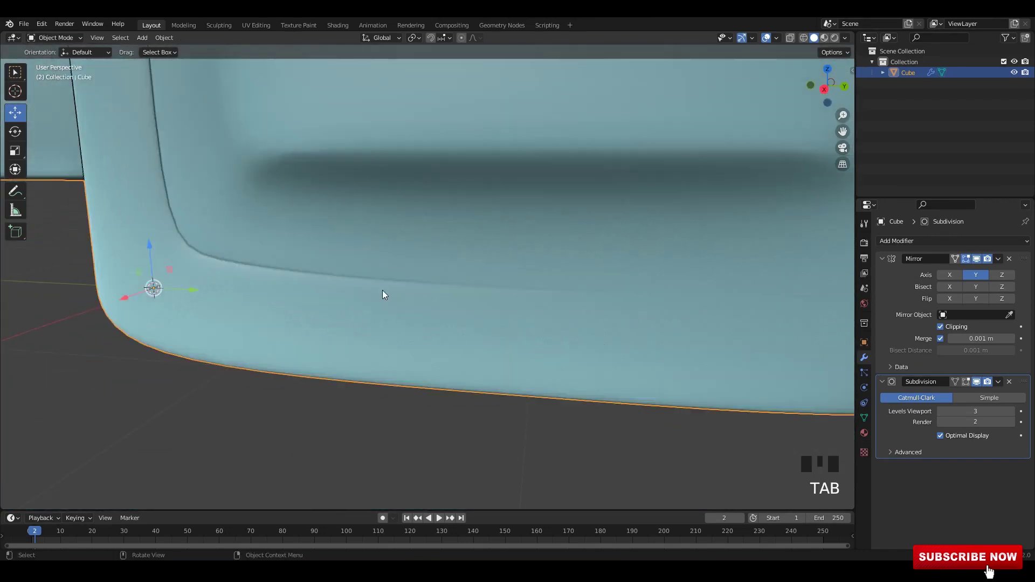
shift+middle_drag(381, 289, 372, 238)
Merge the middle and outer vertex pairs at center in the groove's opposite lower corner.
key(Tab)
scroll(372, 270, up, 3)
scroll(410, 269, up, 3)
scroll(399, 258, up, 2)
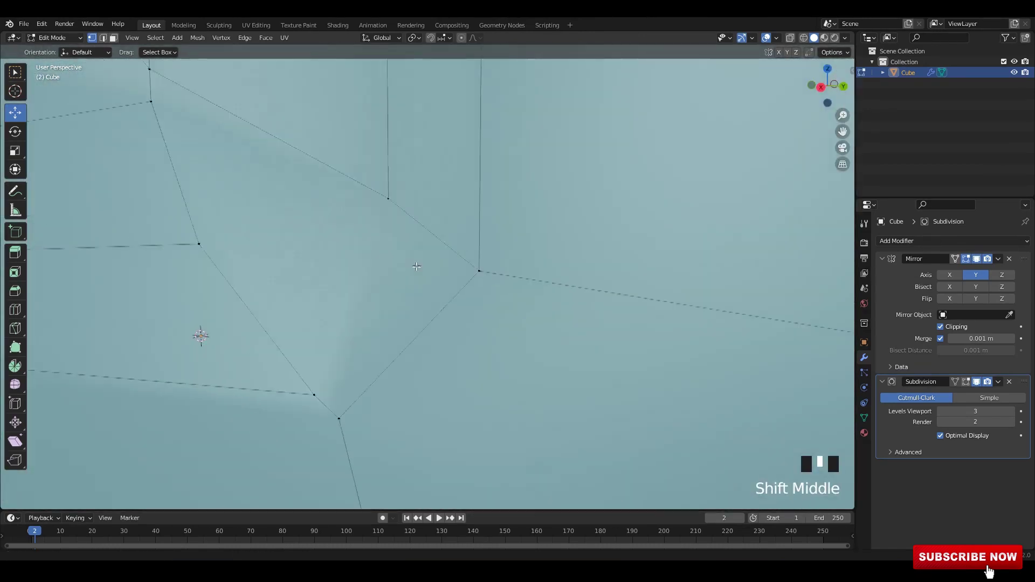
scroll(366, 233, down, 2)
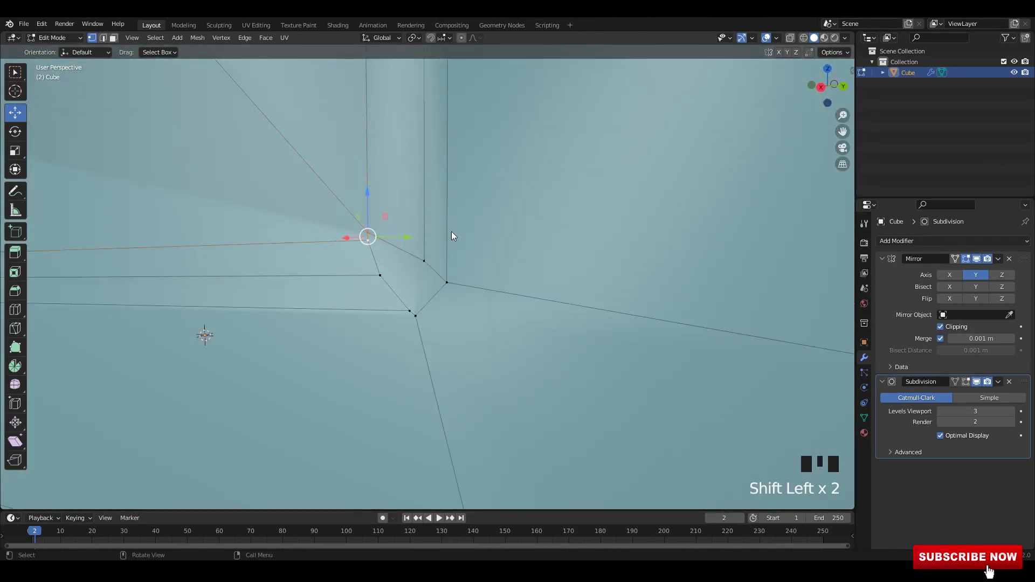
key(m)
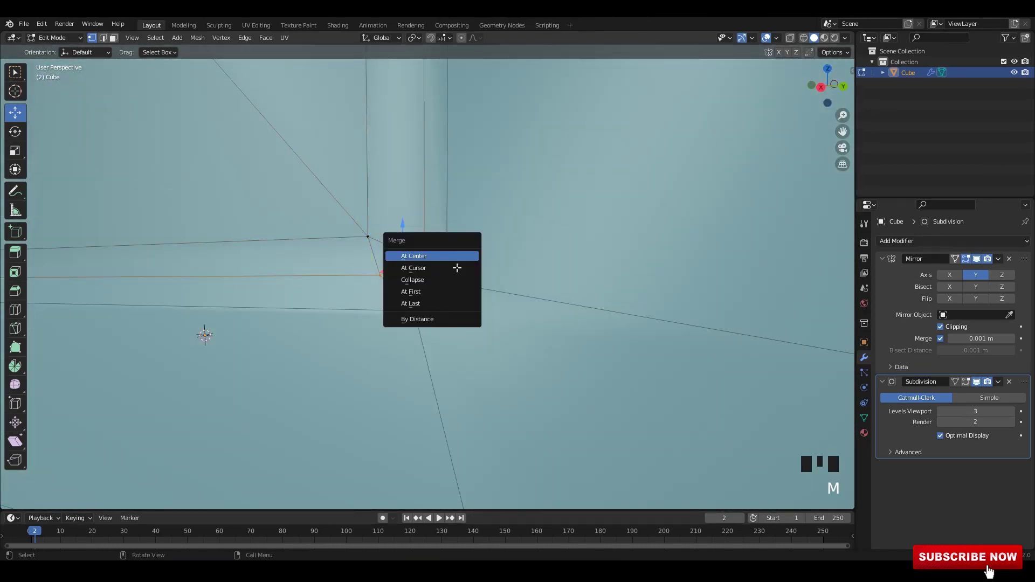
click(457, 258)
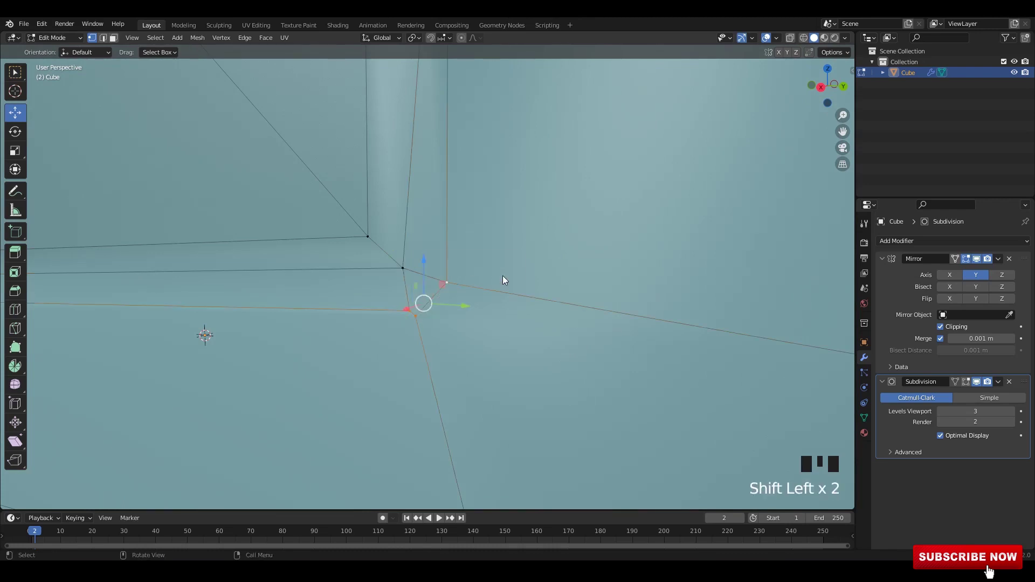
scroll(502, 276, down, 2)
key(Tab)
key(Tab)
Select the groove's center edges under the front panel and shift them slightly along X to continue the groove.
middle_drag(442, 232, 462, 244)
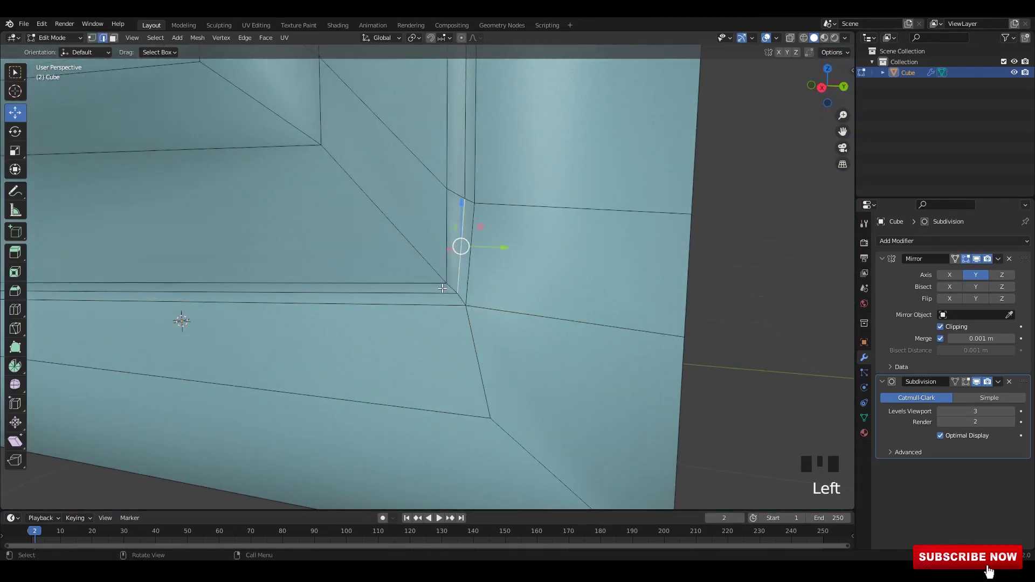
middle_drag(442, 288, 448, 280)
scroll(486, 302, up, 2)
shift+middle_drag(515, 310, 494, 296)
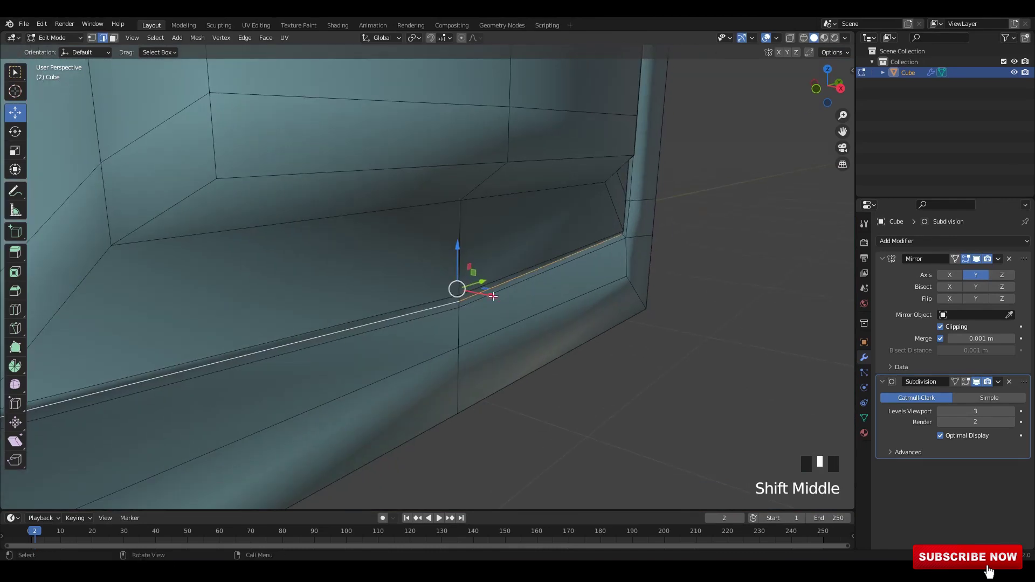
drag(493, 296, 499, 298)
scroll(604, 283, down, 4)
key(Tab)
scroll(593, 269, down, 3)
Add a horizontal loop cut around the armrest at about mid-height.
mouse_move(521, 241)
middle_down()
mouse_move(450, 235)
mouse_move(517, 256)
middle_up()
click(499, 224)
scroll(501, 222, down, 4)
scroll(509, 253, down, 2)
middle_drag(517, 256, 479, 266)
click(468, 257)
key(ctrl+a)
click(468, 261)
key(Tab)
scroll(481, 265, up, 2)
drag(484, 268, 488, 268)
scroll(488, 273, up, 2)
scroll(523, 286, up, 1)
middle_drag(483, 283, 509, 281)
scroll(510, 281, up, 3)
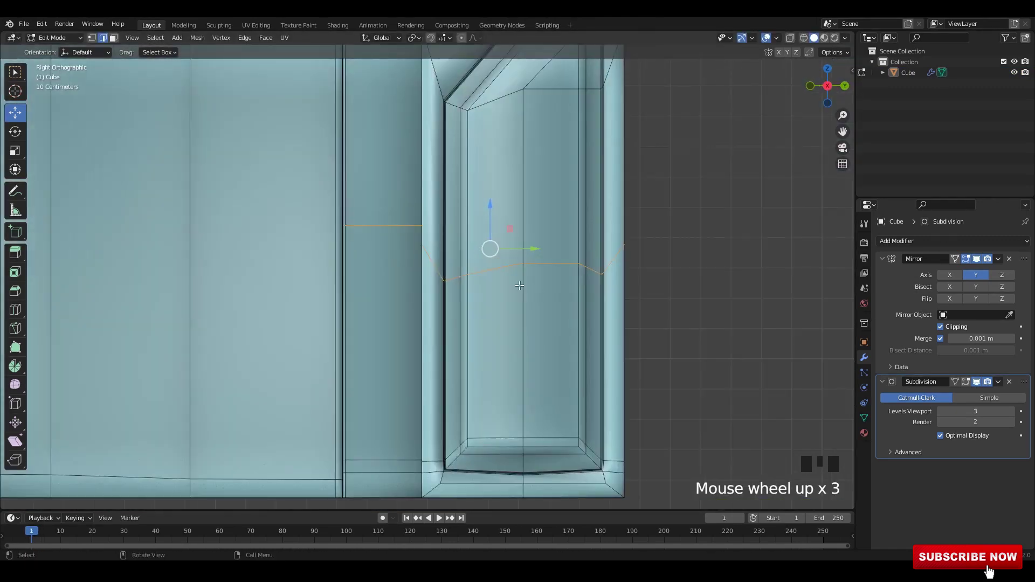
Flatten the new armrest loop by scaling it along Z.
key(alt+z)
scroll(749, 175, down, 6)
key(s)
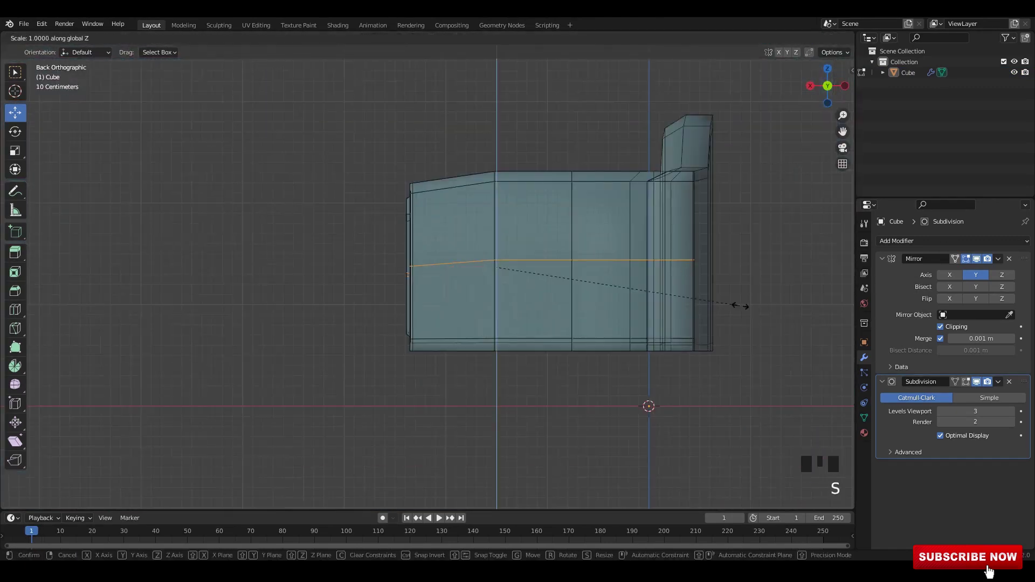
key(Return)
Limit the selection to the loop's edges across the inset front panel and move them outward along Y.
ctrl+drag(777, 204, 477, 282)
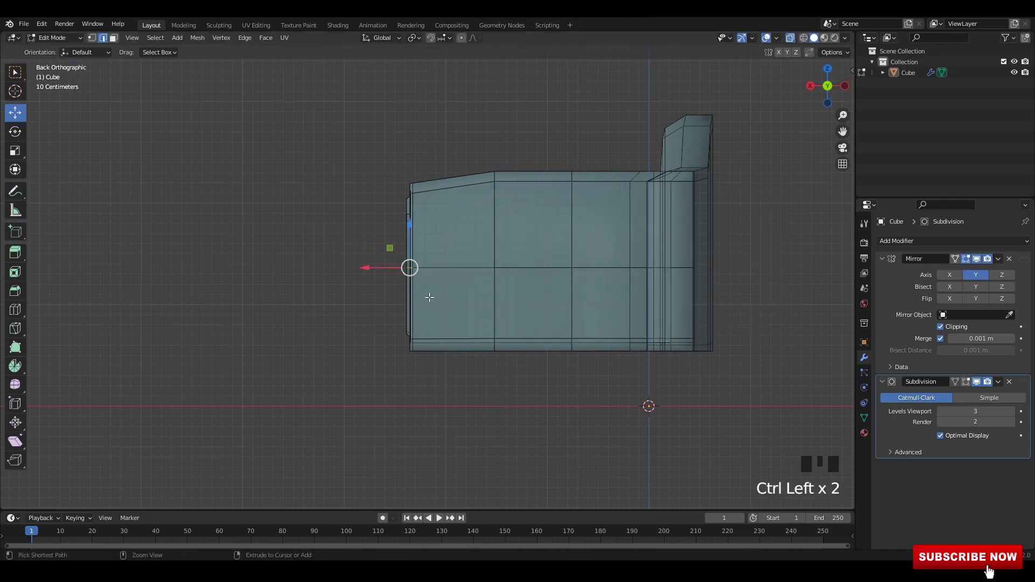
alt+middle_drag(430, 297, 513, 290)
scroll(516, 289, up, 10)
shift+middle_drag(588, 249, 486, 282)
key(alt+z)
key(alt+z)
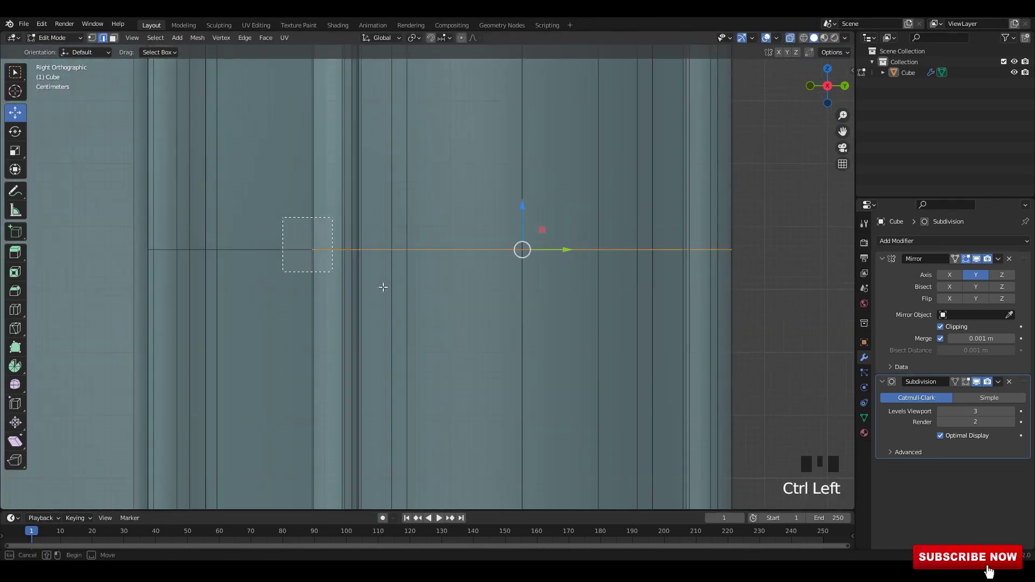
key(alt+z)
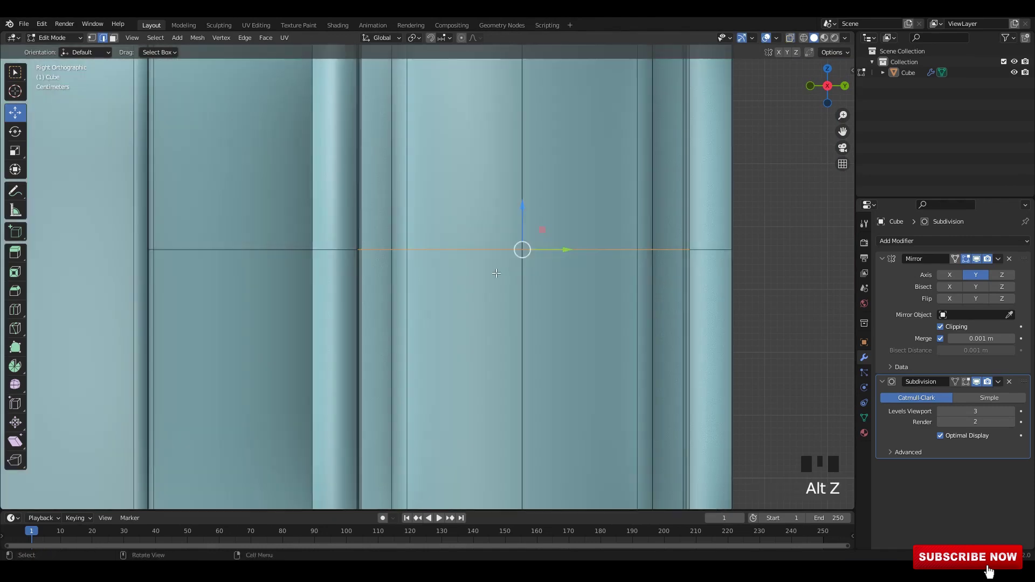
scroll(498, 265, down, 2)
click(497, 265)
key(ctrl+z)
drag(498, 265, 500, 262)
key(Tab)
key(Tab)
Edge-slide the armrest's horizontal loop down toward the base.
scroll(420, 261, up, 1)
shift+middle_drag(419, 261, 406, 230)
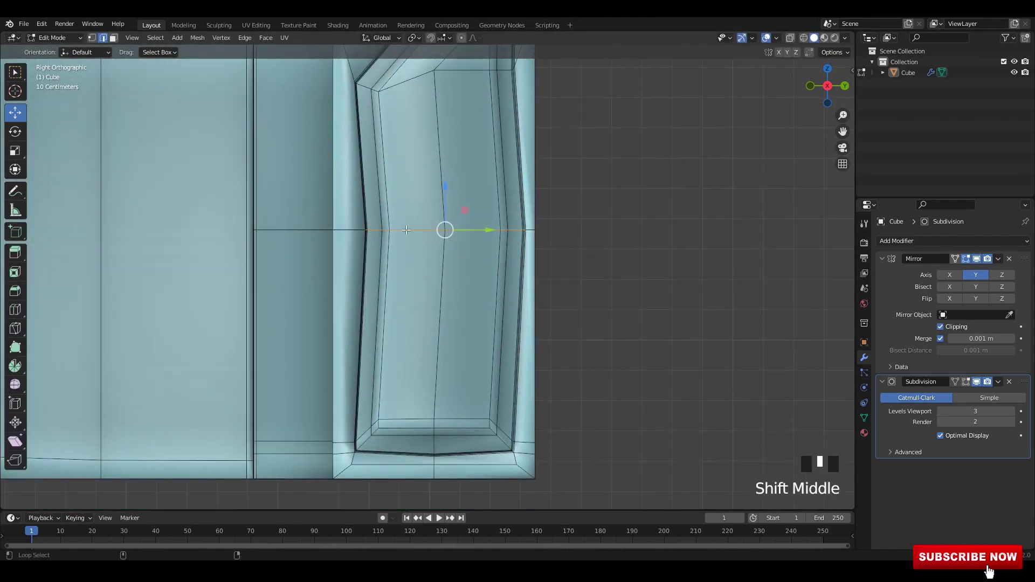
key(g)
key(g)
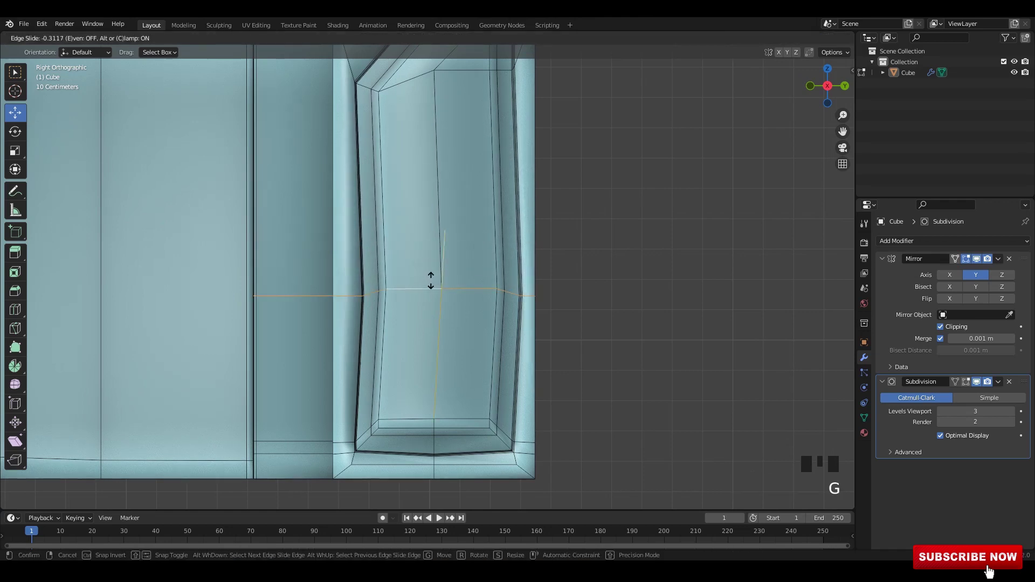
click(437, 306)
scroll(548, 264, down, 4)
key(Tab)
scroll(550, 263, down, 3)
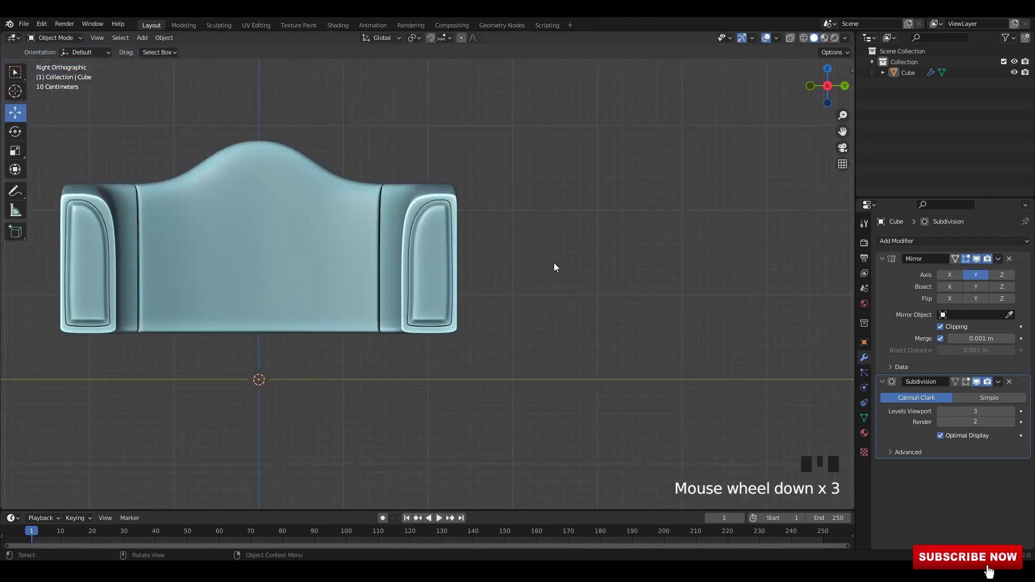
Scale the lowered armrest loop flat along Z and check the smoothed armrest.
key(Tab)
scroll(554, 263, up, 4)
shift+middle_drag(453, 281, 456, 251)
click(454, 259)
key(s)
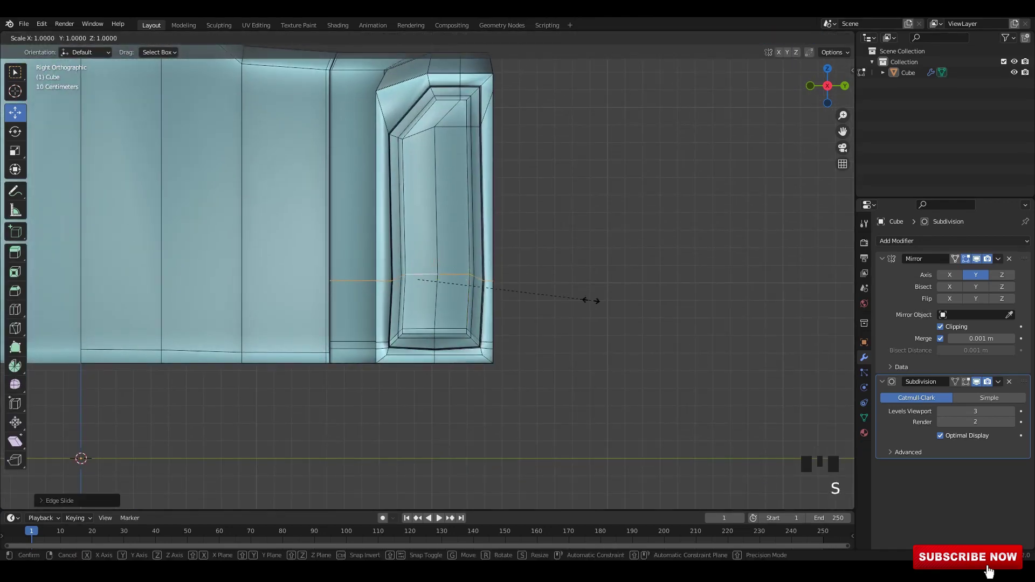
click(522, 290)
key(Tab)
scroll(501, 221, down, 2)
middle_drag(524, 207, 478, 212)
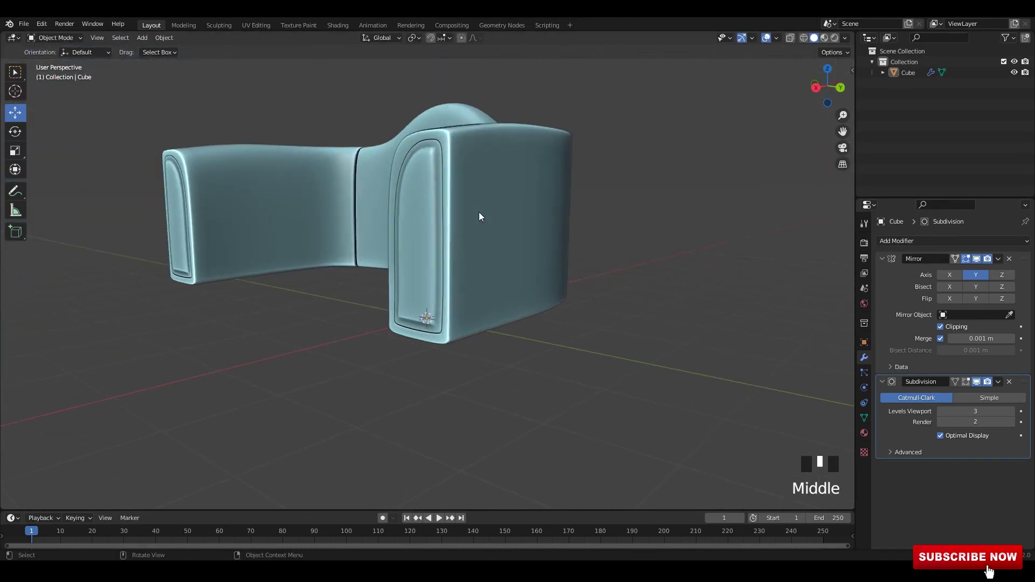
click(480, 212)
key(ctrl+a)
click(479, 212)
key(Tab)
scroll(458, 201, up, 6)
middle_drag(415, 209, 453, 230)
key(Tab)
key(Tab)
scroll(452, 230, up, 2)
click(473, 178)
key(Tab)
click(577, 235)
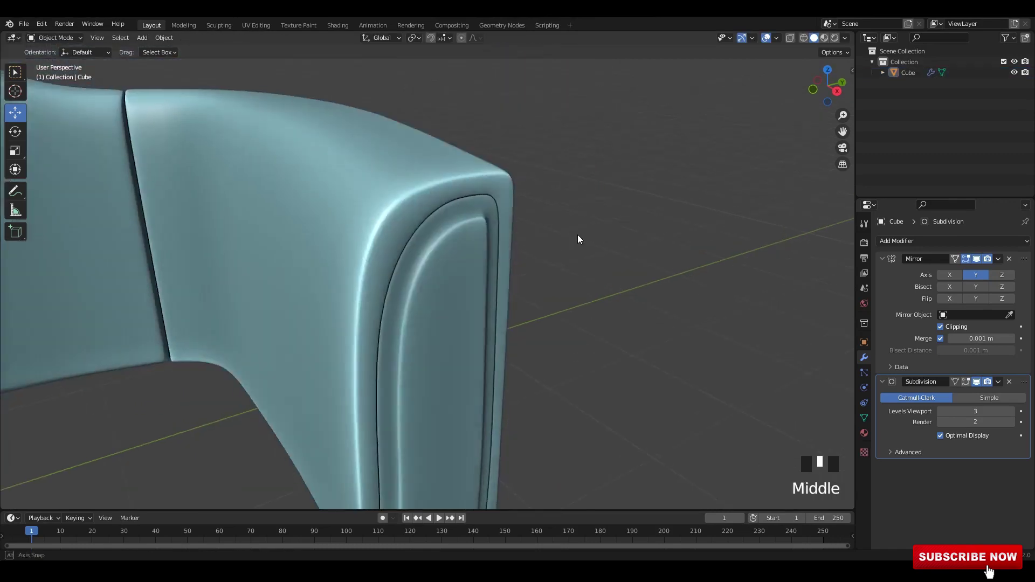
scroll(535, 222, down, 2)
mouse_move(578, 235)
middle_down()
mouse_move(524, 226)
mouse_move(567, 253)
mouse_move(580, 243)
middle_up()
key(ctrl+z)
key(ctrl+z)
key(ctrl+z)
click(561, 243)
key(Tab)
key(ctrl+a)
click(478, 263)
click(549, 243)
scroll(548, 243, down, 2)
scroll(578, 242, down, 1)
shift+scroll(538, 241, up, 1)
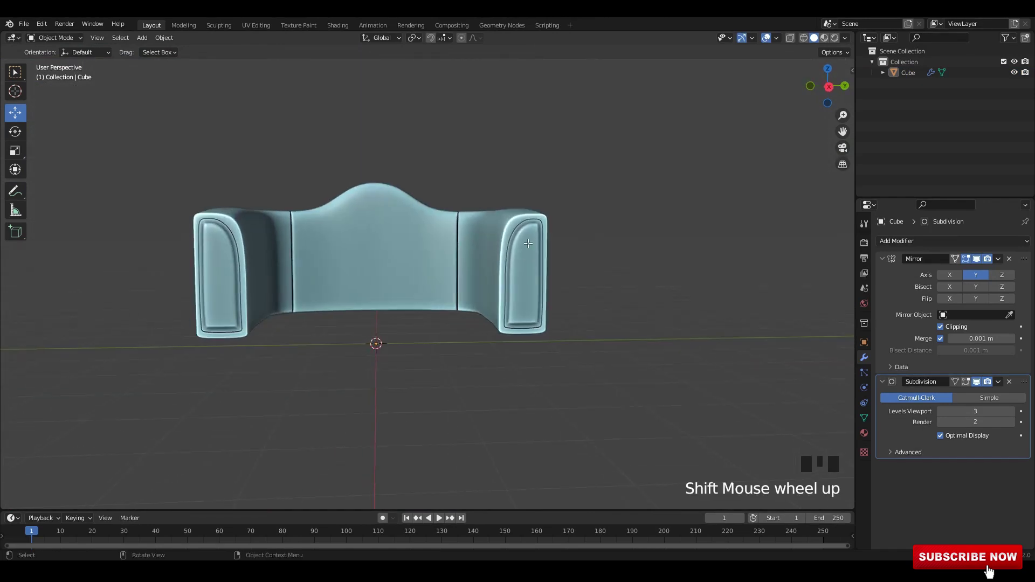
Select the whole upper part of the backrest and armrests and raise it along Z to make the chair taller.
key(Tab)
key(alt+z)
drag(180, 159, 631, 267)
drag(495, 170, 494, 99)
shift+middle_drag(495, 100, 490, 172)
drag(491, 178, 495, 201)
key(alt+z)
key(Tab)
key(Tab)
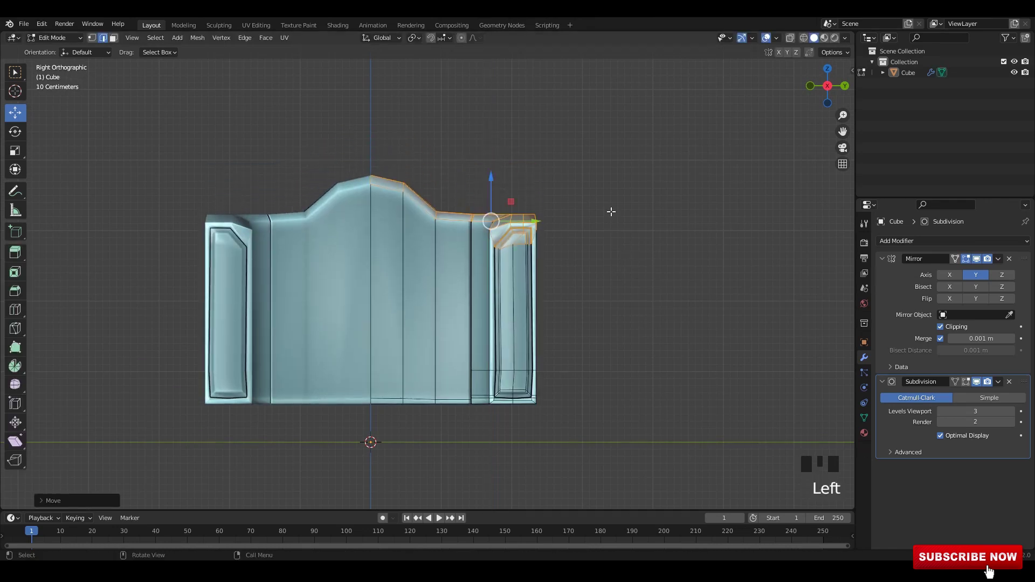
Add a centered horizontal loop cut around the armrest between its top and the lower loop.
shift+middle_drag(539, 322, 478, 325)
shift+scroll(479, 326, up, 1)
click(477, 325)
right_click(477, 325)
scroll(559, 344, up, 3)
Move the outer vertices of the armrest's middle loop outward along Y to bulge its outer side.
key(alt+z)
shift+middle_drag(559, 344, 545, 330)
key(1)
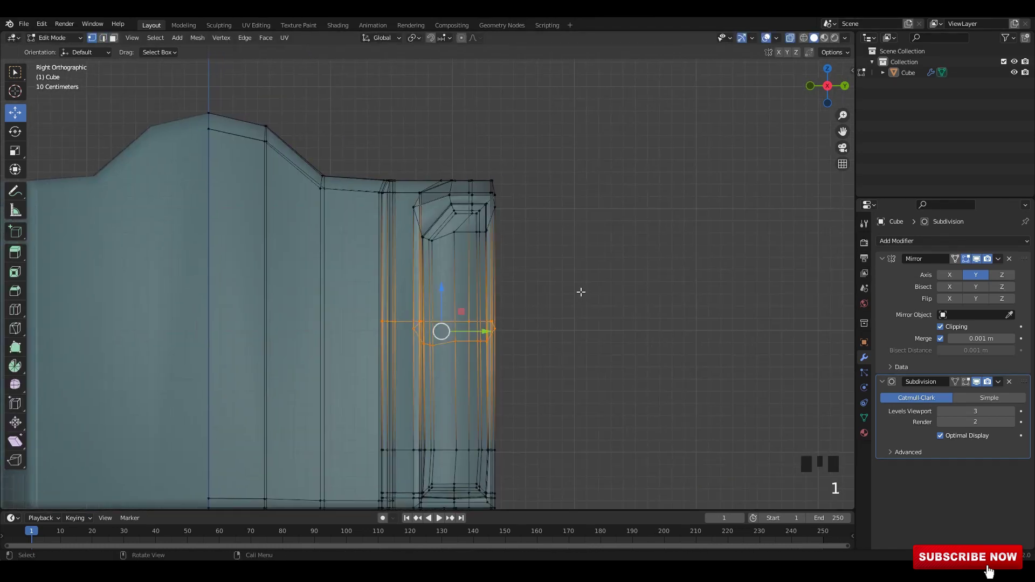
drag(467, 381, 469, 382)
drag(516, 333, 532, 332)
key(alt+z)
key(Tab)
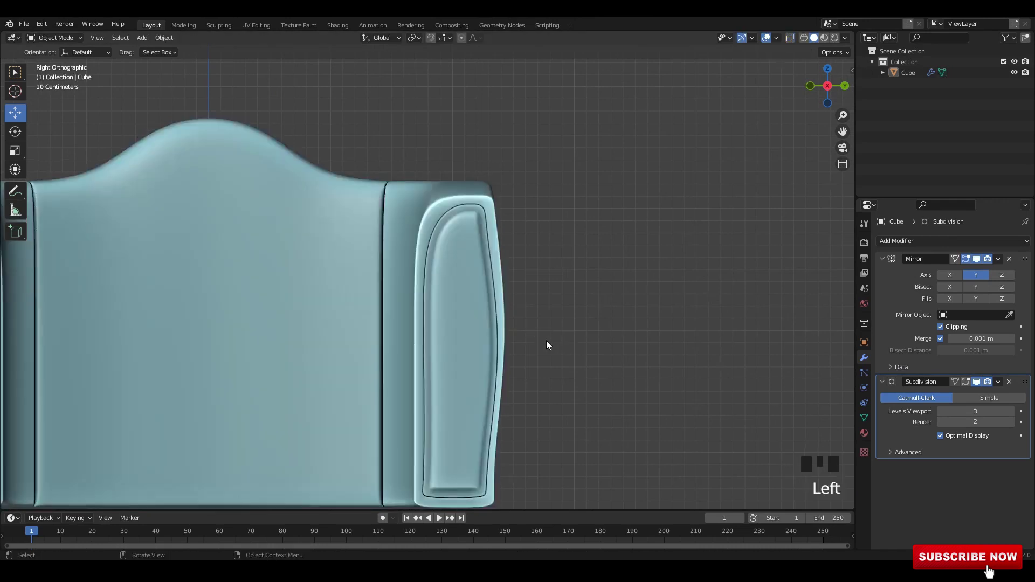
Select the armrest's lower horizontal loop and raise it along Z.
key(Tab)
scroll(537, 407, down, 1)
shift+middle_drag(537, 407, 545, 286)
key(alt+z)
scroll(530, 348, up, 2)
drag(433, 302, 497, 325)
drag(256, 282, 564, 345)
drag(408, 293, 409, 266)
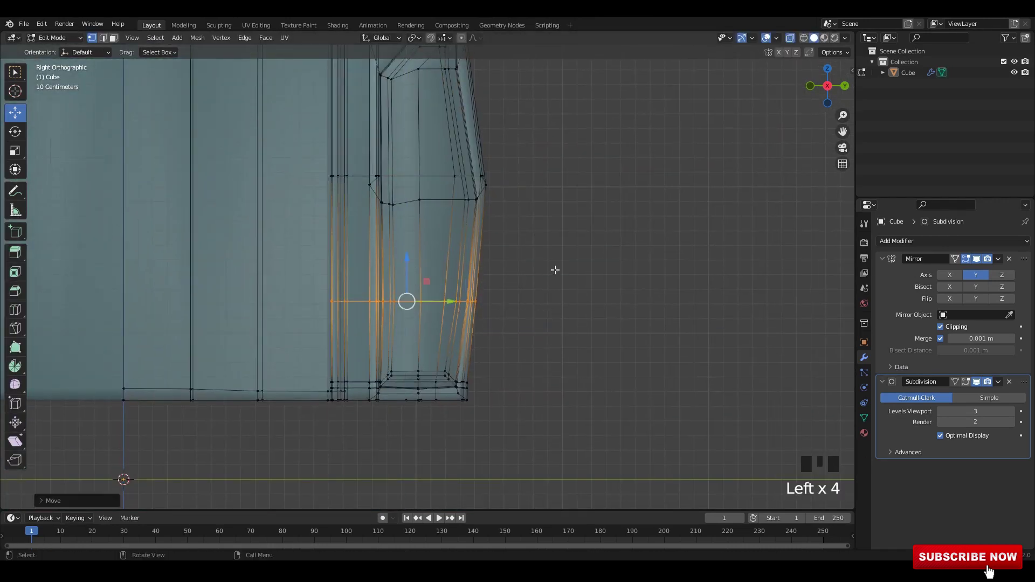
Move the lower loop's outer vertices slightly outward along Y to round the armrest's side and review the shape.
drag(560, 268, 498, 303)
drag(592, 267, 444, 324)
drag(505, 301, 510, 300)
key(alt+z)
key(Tab)
scroll(544, 254, down, 4)
click(536, 244)
scroll(531, 239, down, 1)
middle_drag(531, 239, 512, 237)
scroll(511, 238, up, 1)
alt+middle_drag(509, 238, 484, 239)
Select the armrest's middle horizontal loop and flatten it by scaling Z to 0.
key(Tab)
key(alt+z)
scroll(459, 222, up, 5)
drag(261, 212, 513, 280)
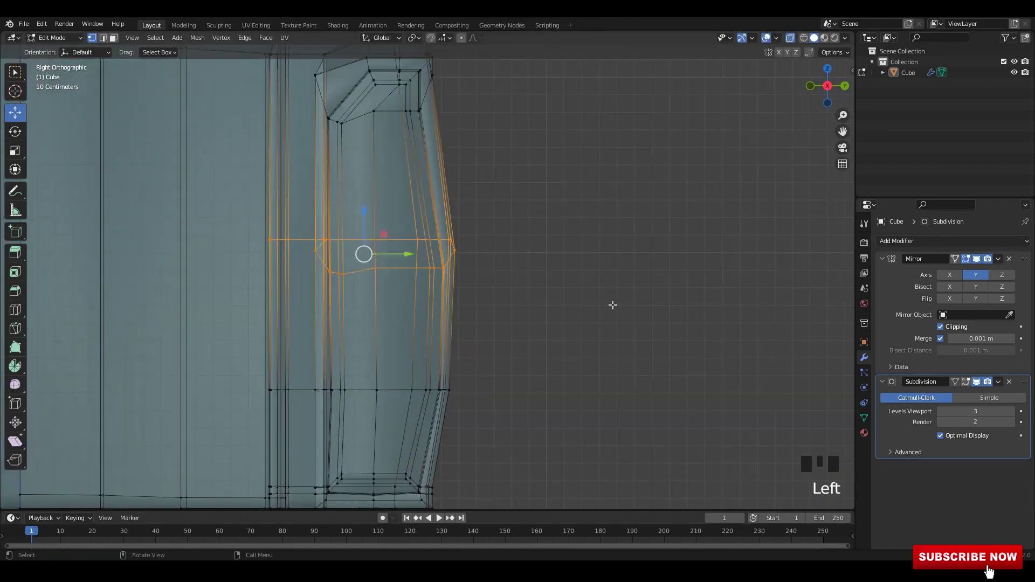
key(s)
key(z)
key(0)
key(Return)
Select the armrest's lower horizontal loop and flatten it by scaling Z to 0.
drag(258, 355, 507, 426)
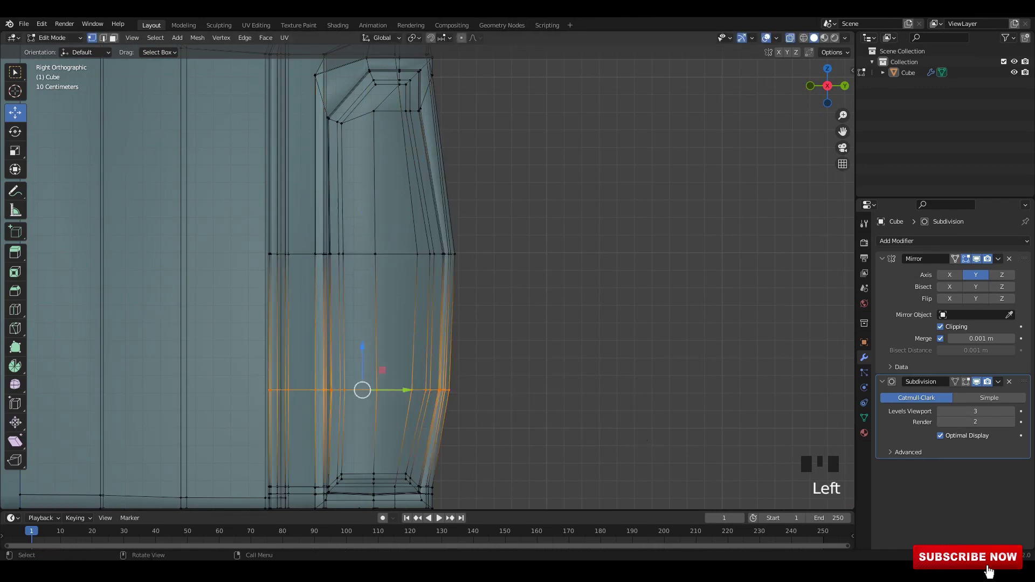
key(s)
key(z)
key(0)
key(Return)
Select the armrest's middle and lower loops together, bring them slightly closer along Z and raise them.
scroll(485, 345, down, 4)
scroll(393, 293, up, 1)
shift+drag(314, 238, 565, 371)
key(s)
key(z)
click(609, 367)
mouse_move(394, 265)
mouse_down()
mouse_move(396, 243)
mouse_move(398, 251)
mouse_up()
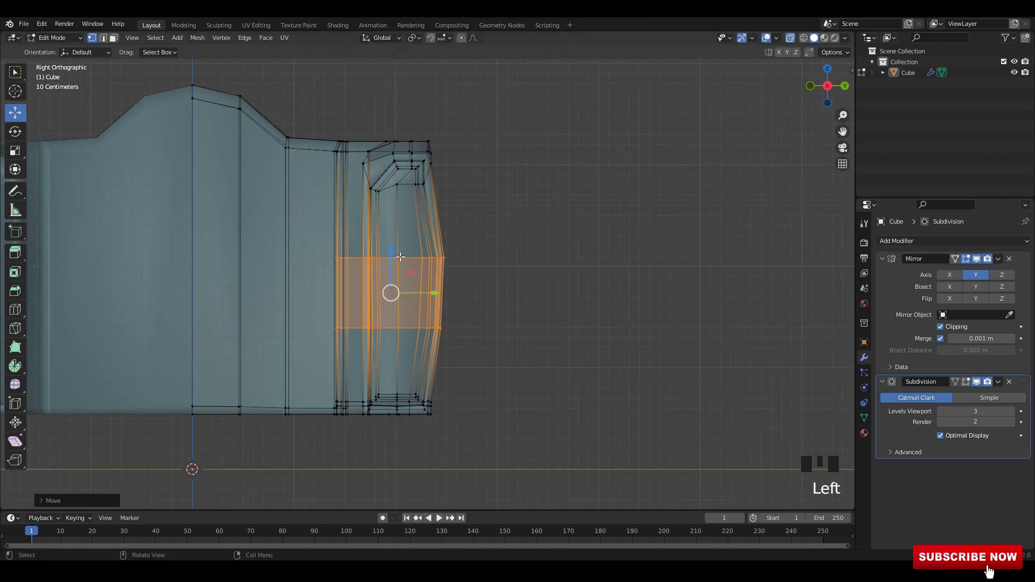
Adjust the outer vertices of the armrest's middle and lower loops along Y to even out its bulge.
scroll(474, 232, up, 2)
drag(522, 213, 402, 386)
drag(474, 299, 479, 312)
drag(497, 326, 405, 374)
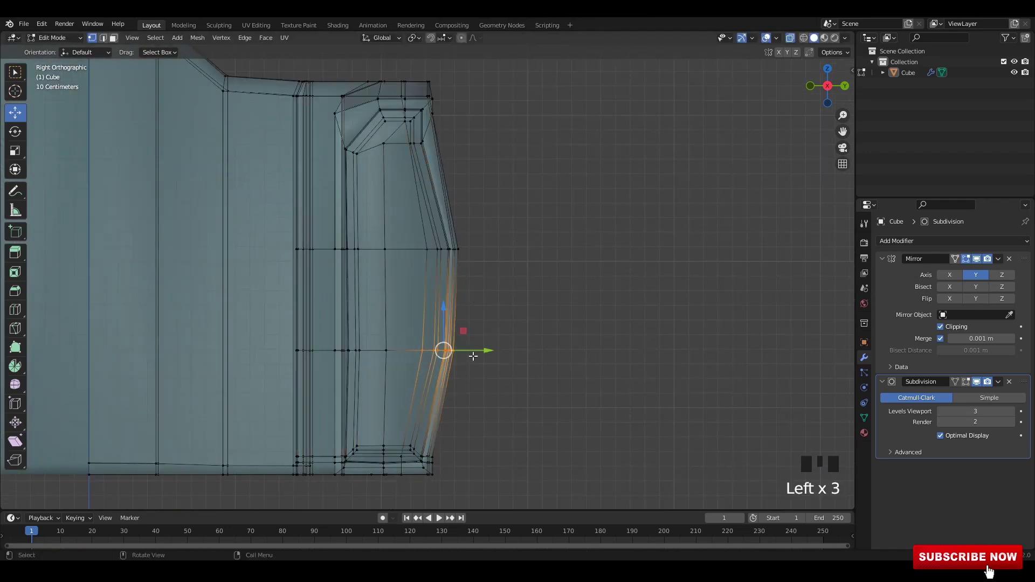
drag(477, 351, 479, 351)
drag(522, 198, 405, 275)
drag(481, 250, 479, 250)
key(alt+z)
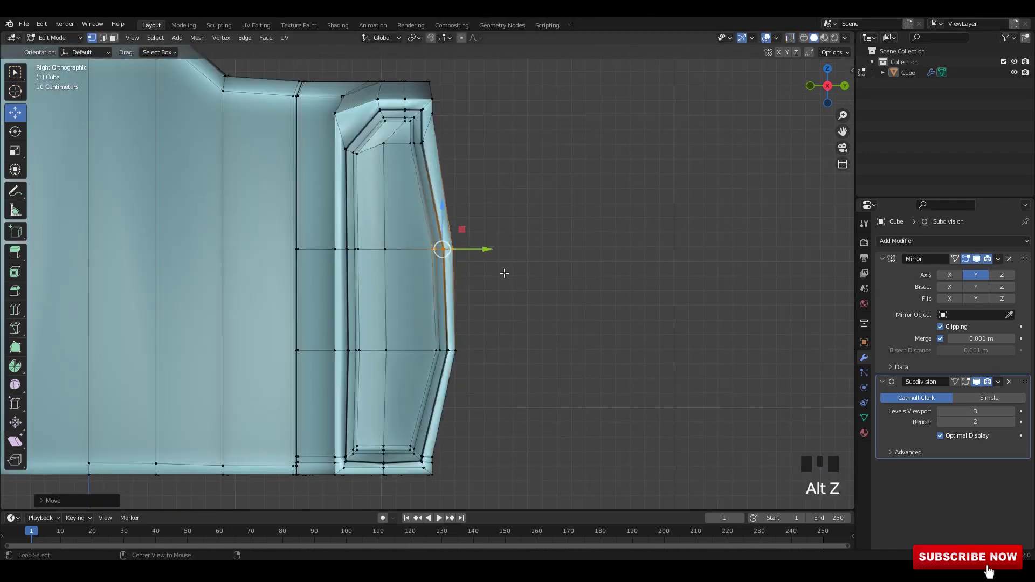
Leave Edit Mode, check the chair from an angle and apply the chair body's transforms.
key(Tab)
scroll(514, 278, down, 4)
middle_drag(513, 277, 420, 291)
click(449, 280)
key(ctrl+a)
click(554, 265)
click(554, 264)
Add a cube for the seat, flatten it along Z and raise it between the armrests.
scroll(520, 267, up, 1)
scroll(473, 250, up, 2)
key(shift+a)
mouse_move(285, 228)
click(328, 240)
scroll(429, 309, down, 1)
key(KP_3)
key(s)
key(z)
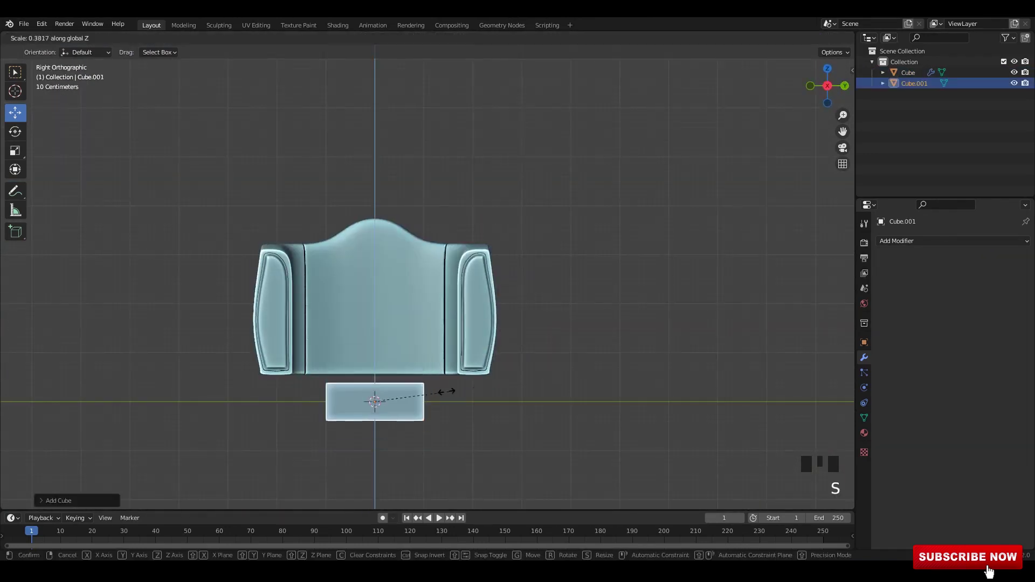
click(430, 392)
mouse_move(372, 342)
mouse_down()
mouse_move(372, 313)
mouse_move(373, 322)
mouse_up()
Move the seat block forward along X and widen it along Y until its sides reach into the armrests.
alt+middle_drag(403, 302, 409, 401)
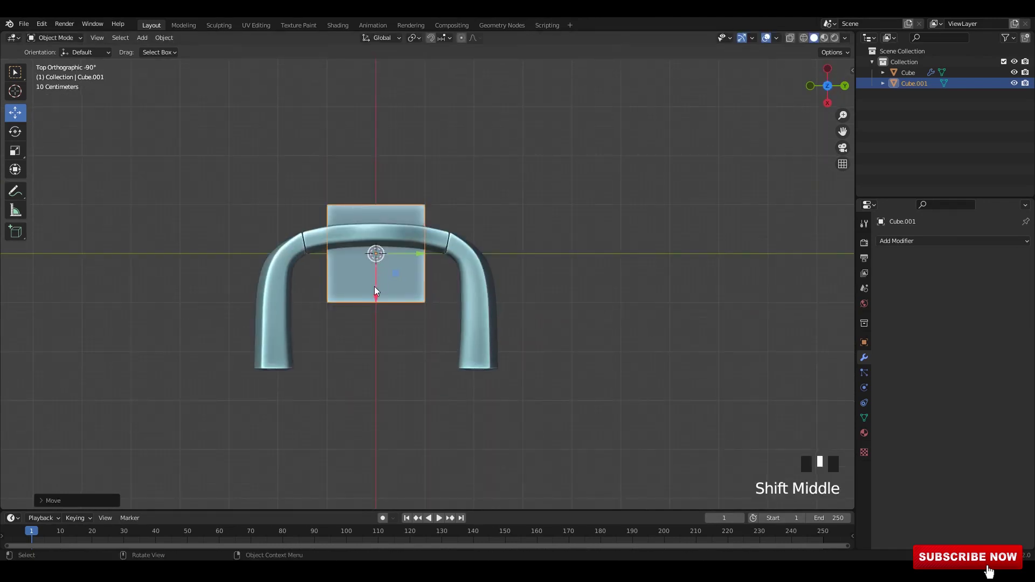
drag(375, 290, 376, 346)
key(s)
right_click(530, 336)
key(s)
key(x)
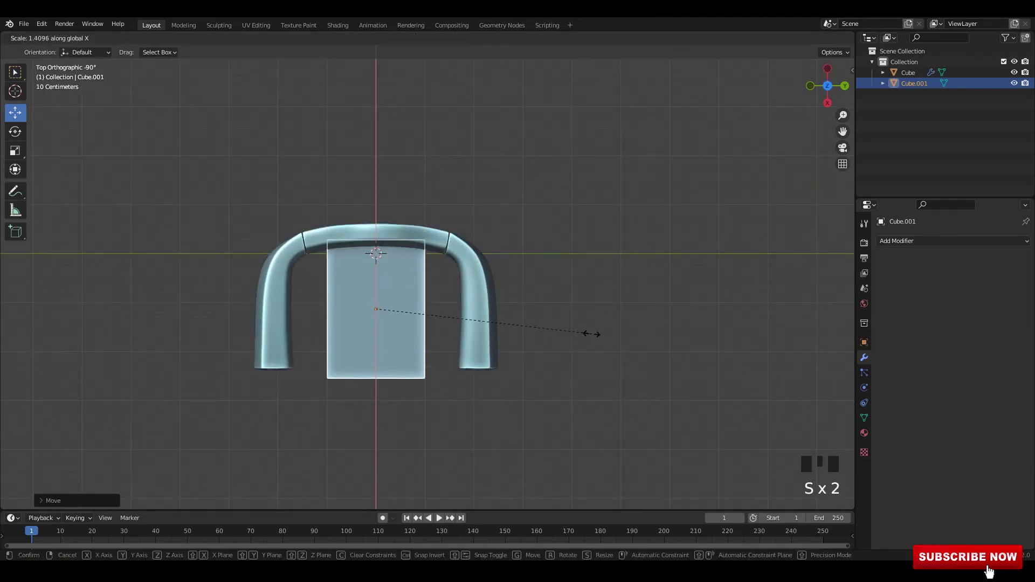
right_click(592, 335)
key(s)
key(y)
click(697, 343)
Shift the seat block's rear vertices along X into the backrest and its front vertices forward to the armrest fronts.
key(Tab)
drag(240, 227, 558, 290)
drag(373, 298, 371, 274)
drag(241, 330, 478, 379)
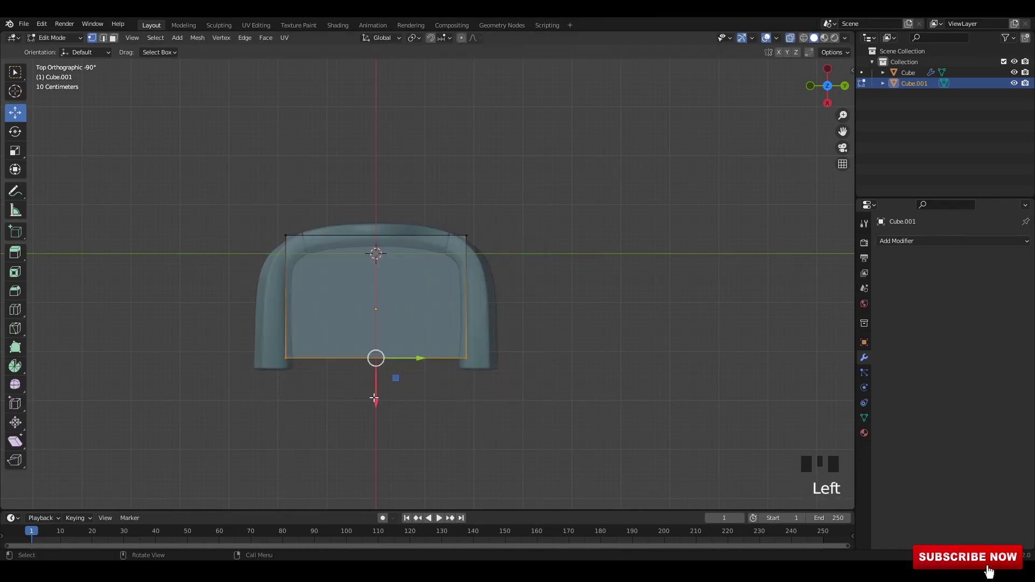
drag(374, 398, 374, 410)
key(alt+z)
key(Tab)
click(421, 378)
Scale the seat block's mesh along Z and raise it so its underside lines up with the armrest bottoms.
middle_drag(465, 429, 429, 342)
key(Tab)
key(a)
shift+middle_drag(526, 397, 474, 373)
key(s)
key(z)
click(582, 412)
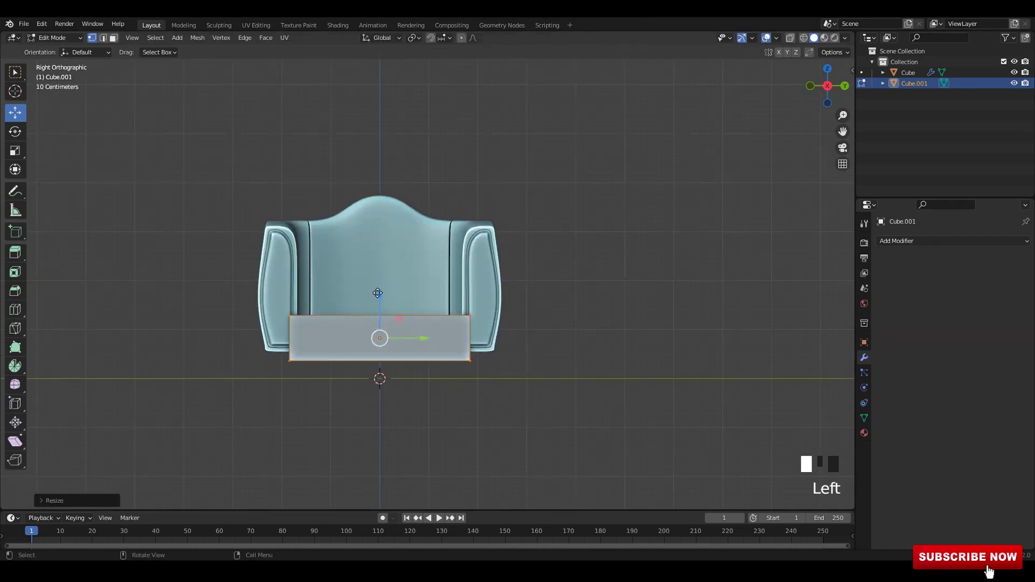
drag(377, 292, 380, 290)
Apply the seat block's transforms and set its origin to its geometry.
key(Tab)
click(539, 333)
click(452, 334)
key(ctrl+a)
click(452, 334)
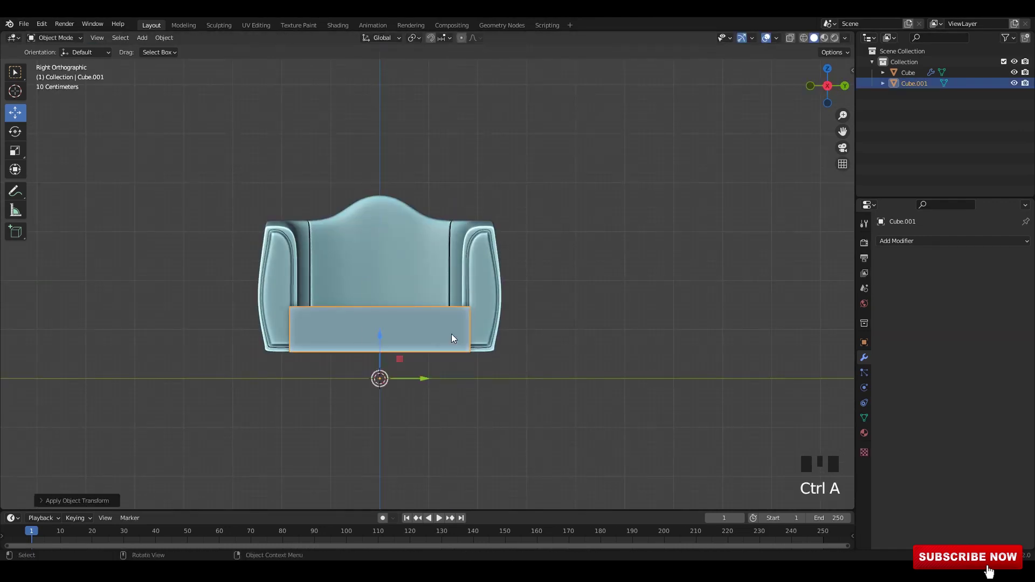
right_click(452, 335)
mouse_move(445, 372)
click(497, 384)
Bevel the seat block's edges slightly and set its origin to its geometry again.
key(Tab)
mouse_move(486, 385)
middle_down()
mouse_move(500, 400)
mouse_move(483, 382)
middle_up()
scroll(480, 406, up, 3)
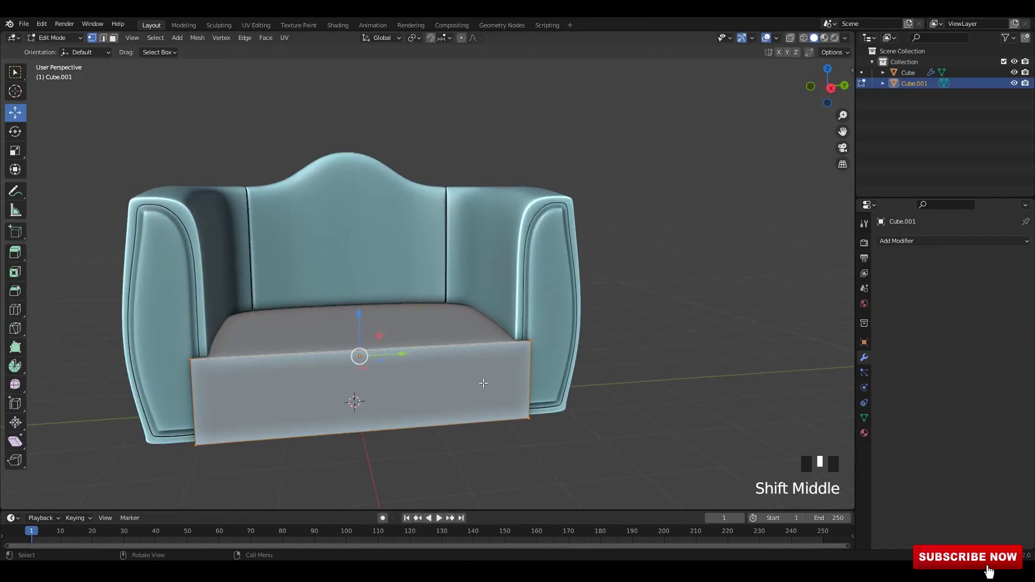
click(509, 385)
key(Tab)
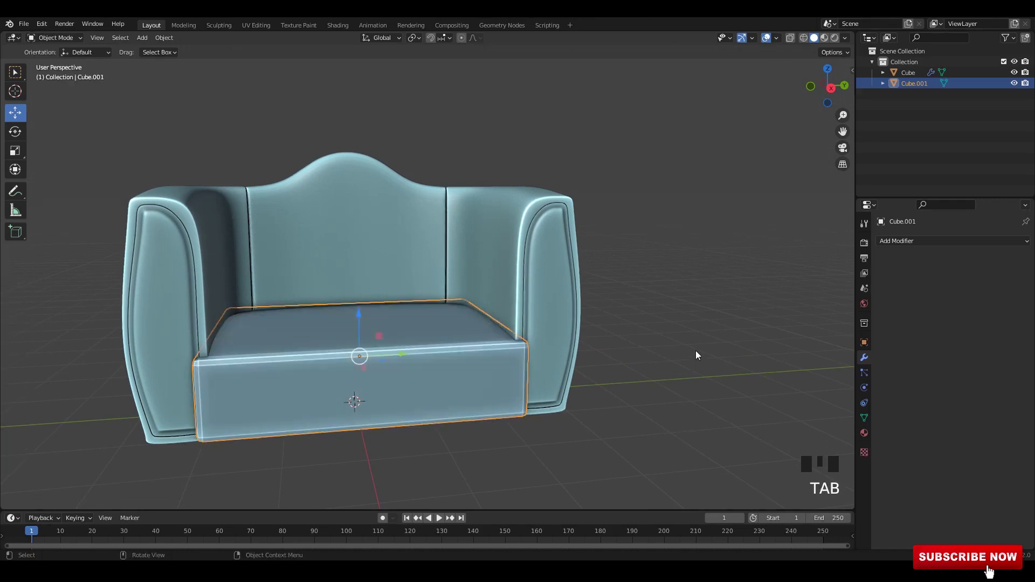
right_click(487, 345)
mouse_move(487, 345)
click(556, 358)
Give the seat a level 2 Subdivision modifier and scale it uniformly to fit between the armrests.
scroll(470, 349, down, 2)
key(ctrl+2)
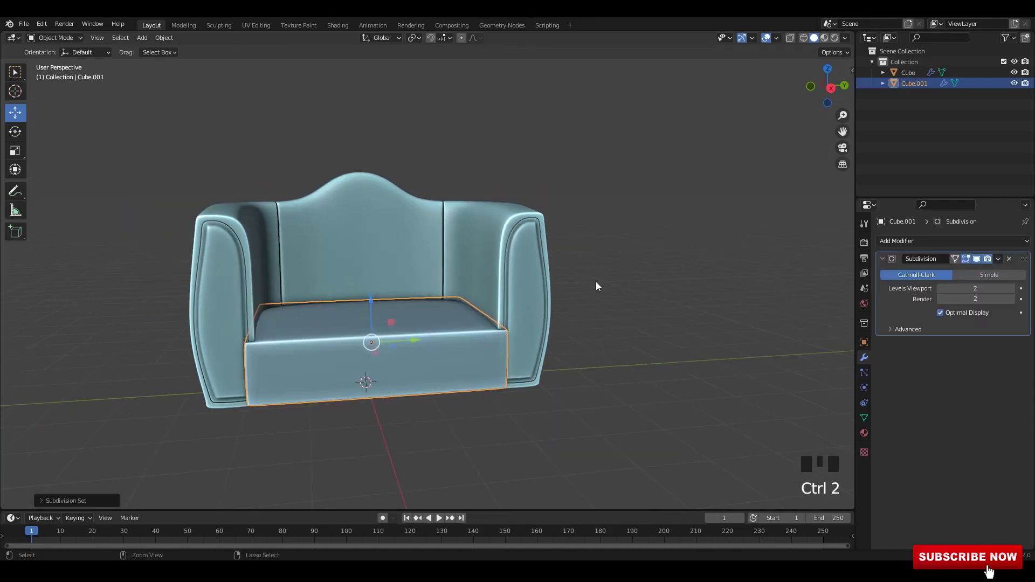
alt+middle_drag(438, 319, 437, 367)
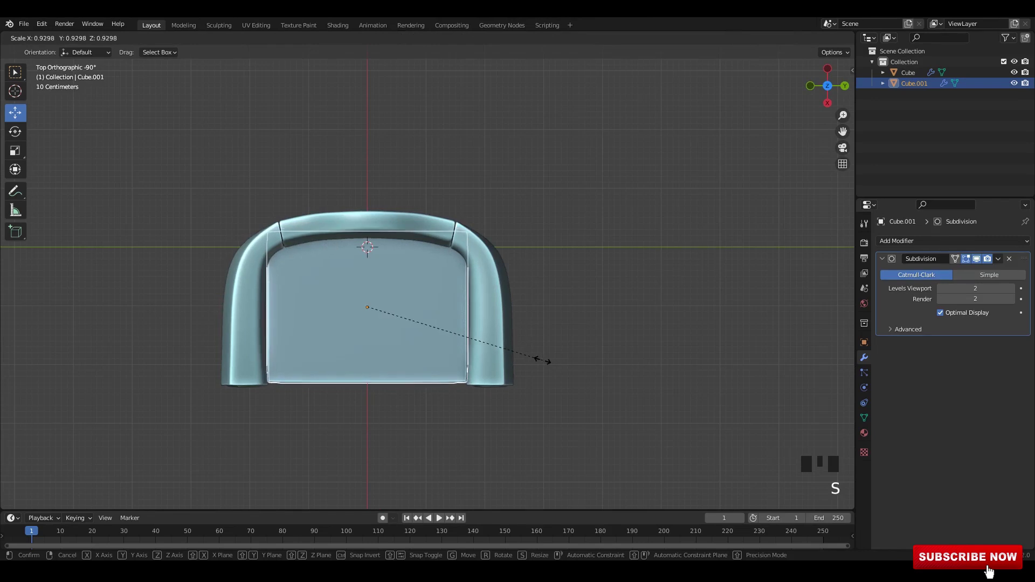
click(542, 360)
click(545, 356)
Move the seat slightly forward along X so its front edge sits level with the armrest fronts.
middle_drag(544, 356, 593, 222)
click(421, 305)
middle_drag(421, 297, 435, 258)
scroll(435, 259, up, 1)
drag(395, 326, 397, 330)
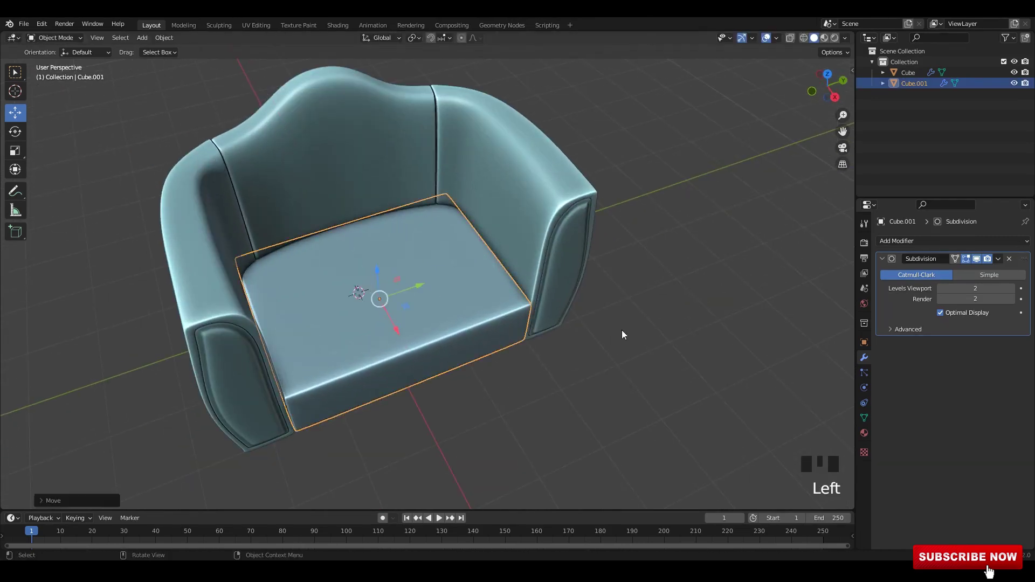
click(622, 330)
middle_drag(628, 259, 642, 293)
scroll(620, 294, down, 2)
middle_drag(572, 299, 485, 267)
click(426, 302)
middle_drag(413, 297, 443, 323)
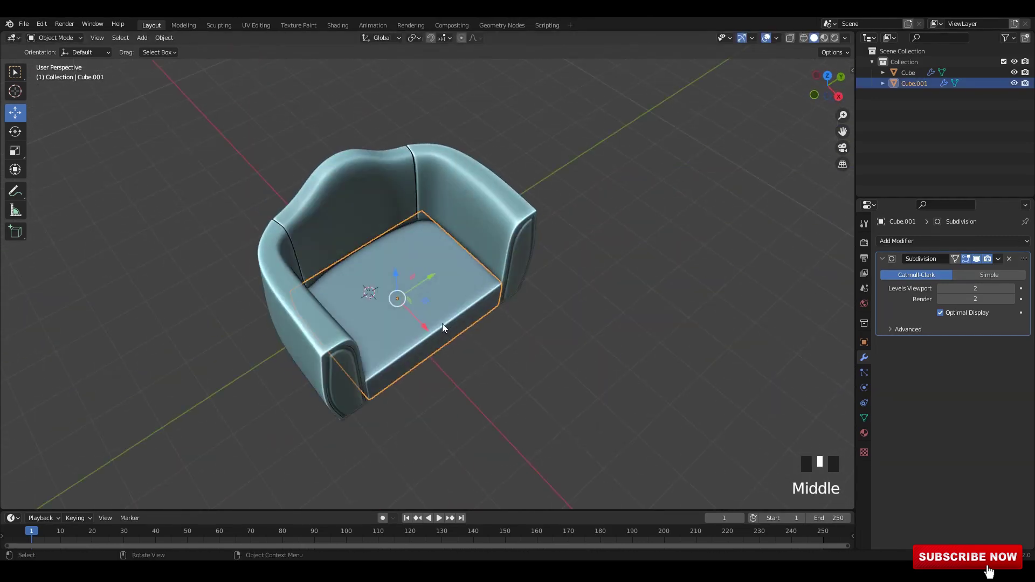
drag(426, 328, 429, 330)
click(607, 303)
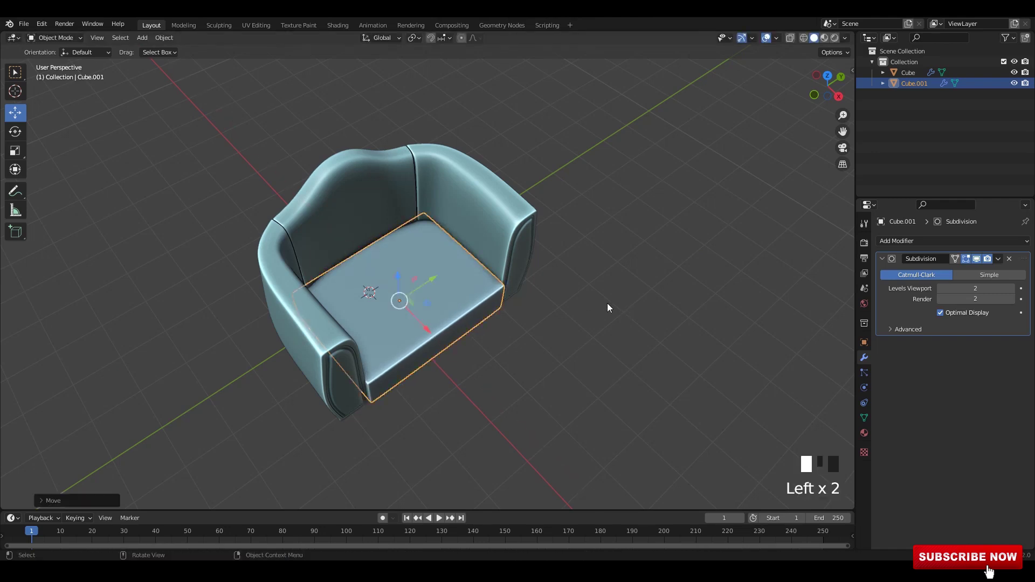
Examine how the seat fits between the armrests and backrest from the front and from angled views.
middle_drag(539, 329, 464, 270)
click(377, 343)
click(390, 310)
key(KP_3)
click(632, 290)
middle_drag(585, 278, 601, 294)
middle_drag(602, 294, 613, 302)
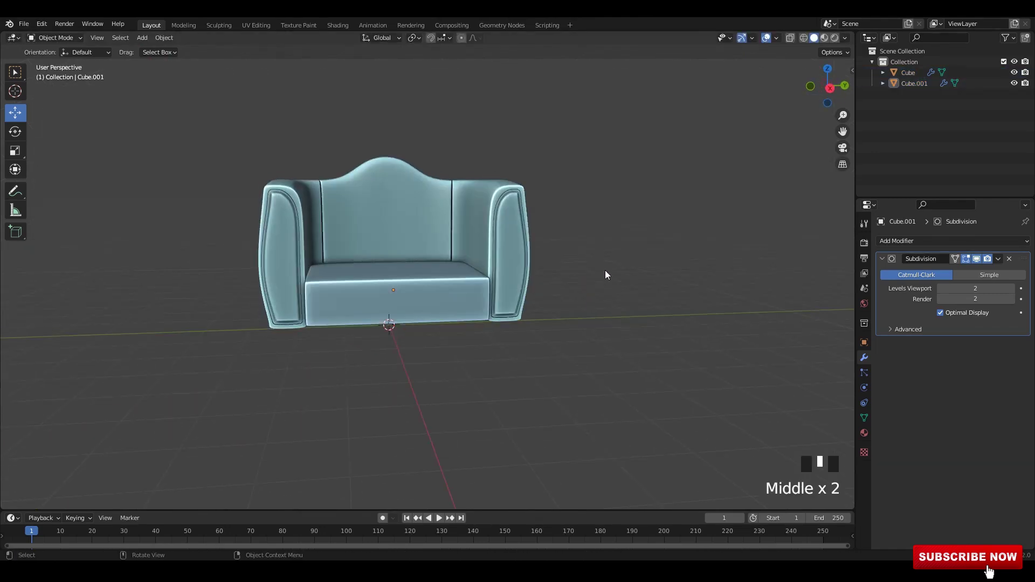
middle_drag(641, 176, 648, 172)
click(643, 235)
middle_drag(643, 235, 583, 286)
shift+middle_drag(571, 291, 540, 334)
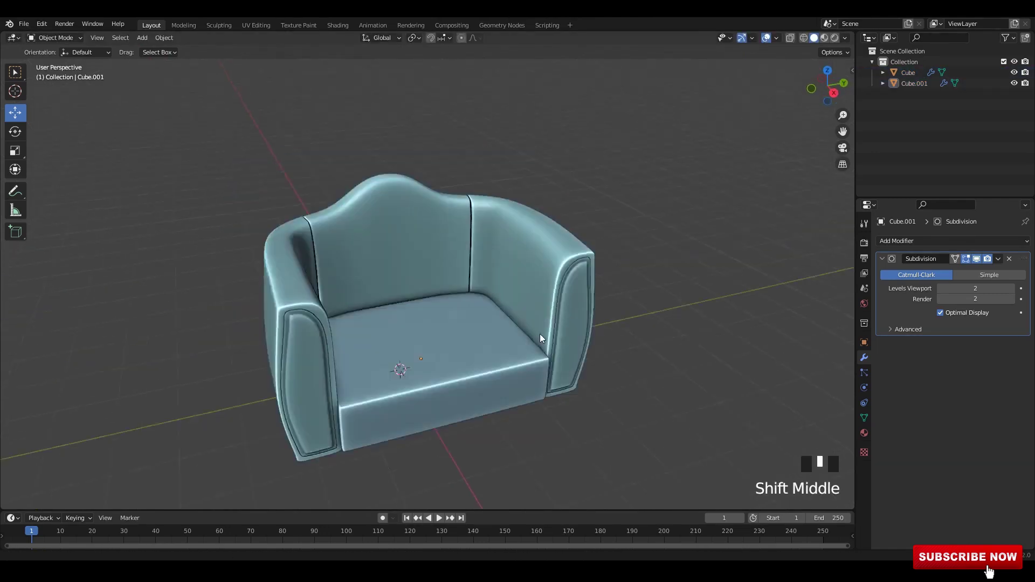
Inspect the chair body's backrest and armrest mesh from several angles, ending in the front-facing orthographic view.
scroll(539, 334, up, 3)
click(453, 275)
key(Tab)
mouse_move(437, 280)
middle_down()
mouse_move(490, 256)
mouse_move(426, 263)
middle_up()
key(Tab)
key(Tab)
scroll(418, 306, down, 2)
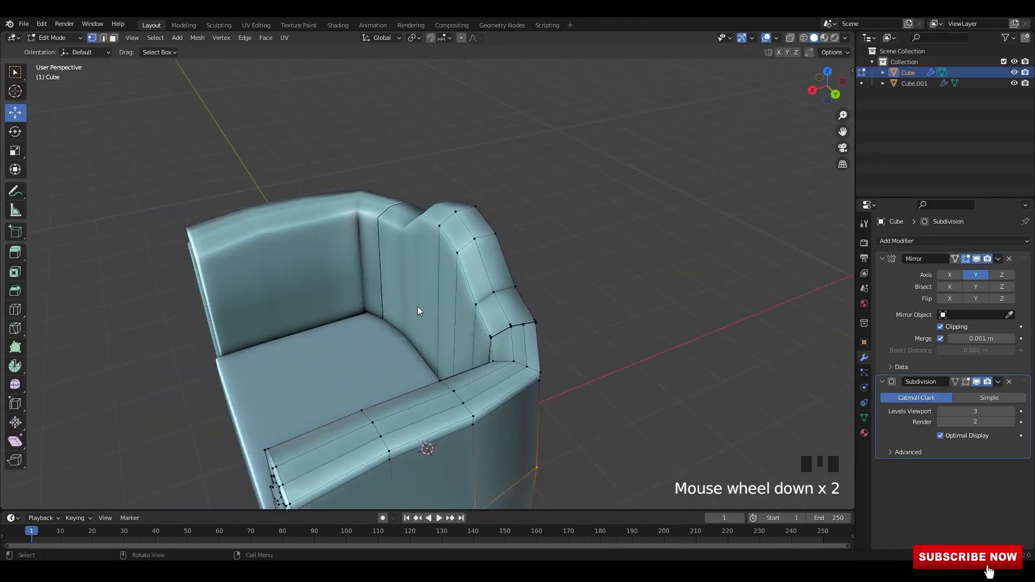
key(Tab)
middle_drag(417, 307, 582, 226)
shift+middle_drag(582, 227, 607, 186)
key(grave)
click(618, 356)
alt+middle_drag(618, 355, 582, 350)
click(568, 337)
Move the upper outer and inner vertices of the armrest's inset front panel outward along Y.
key(Tab)
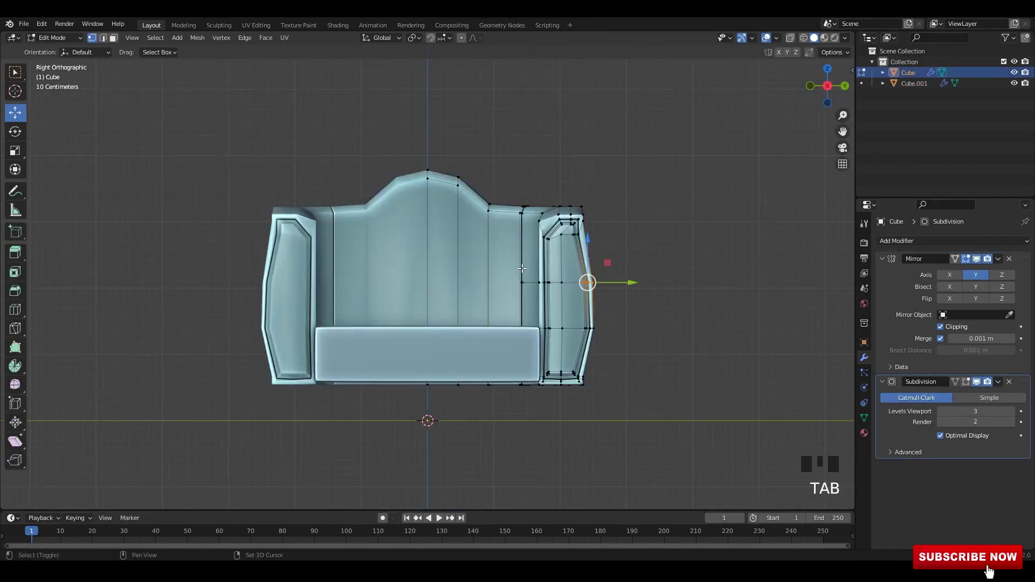
scroll(572, 243, up, 7)
shift+middle_drag(604, 243, 471, 289)
key(alt+z)
drag(555, 286, 445, 327)
drag(502, 308, 523, 307)
drag(381, 294, 408, 318)
click(440, 309)
key(alt+z)
key(Tab)
key(Tab)
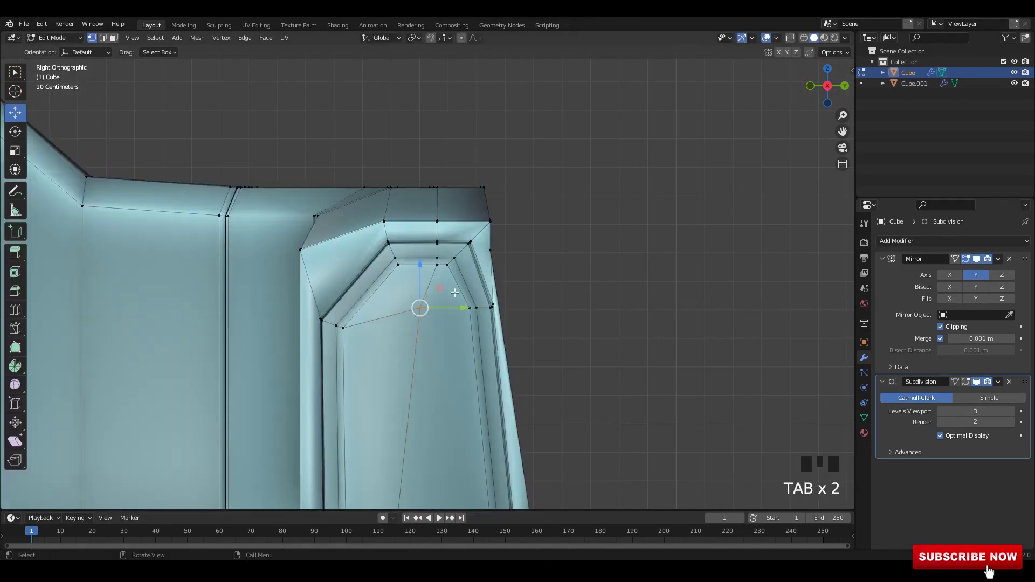
Align the vertical vertex column at the armrest's top along Y and move it about 0.017 m inward.
key(alt+z)
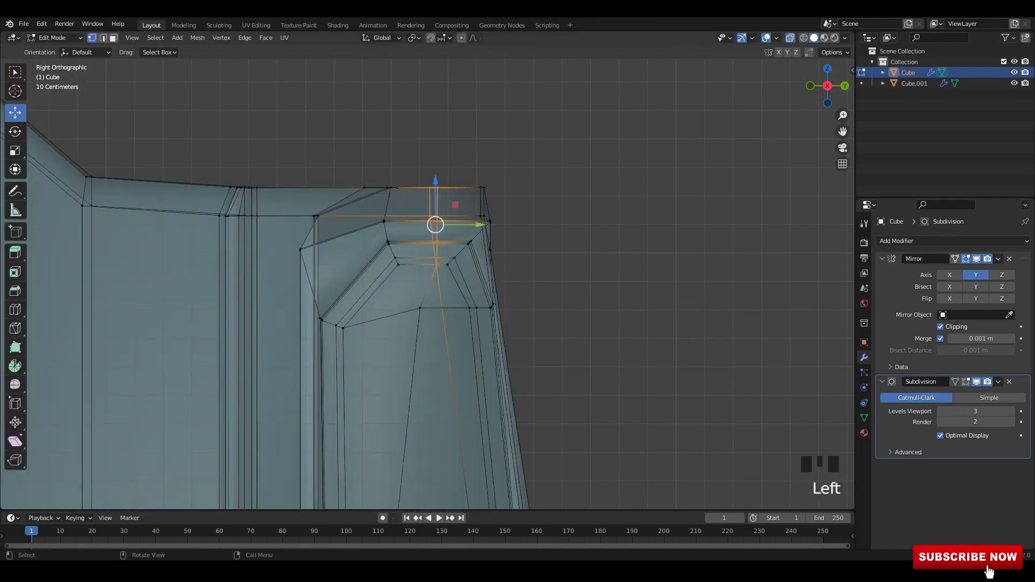
click(434, 224)
drag(435, 225, 460, 224)
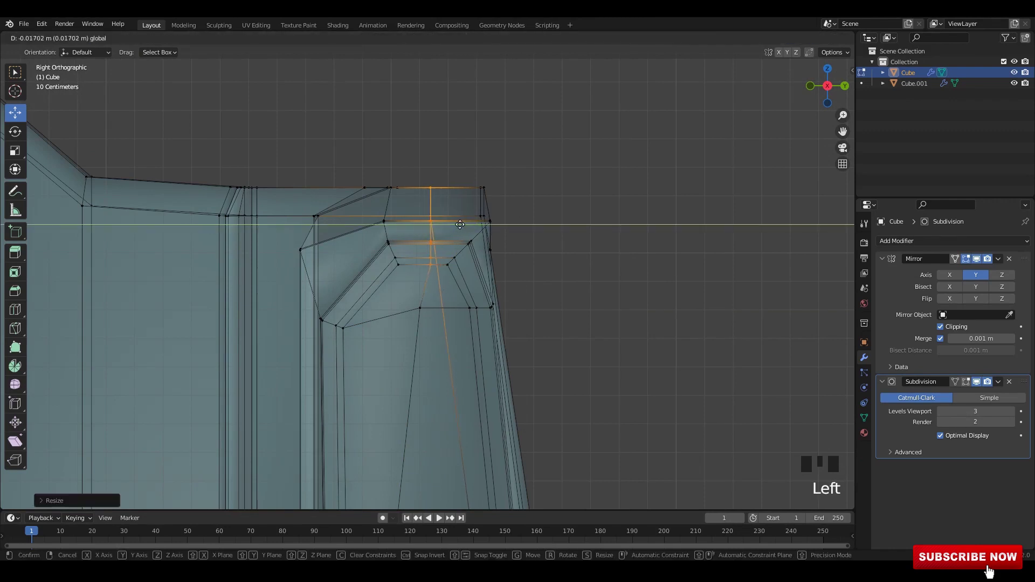
click(458, 224)
key(Tab)
scroll(539, 232, down, 5)
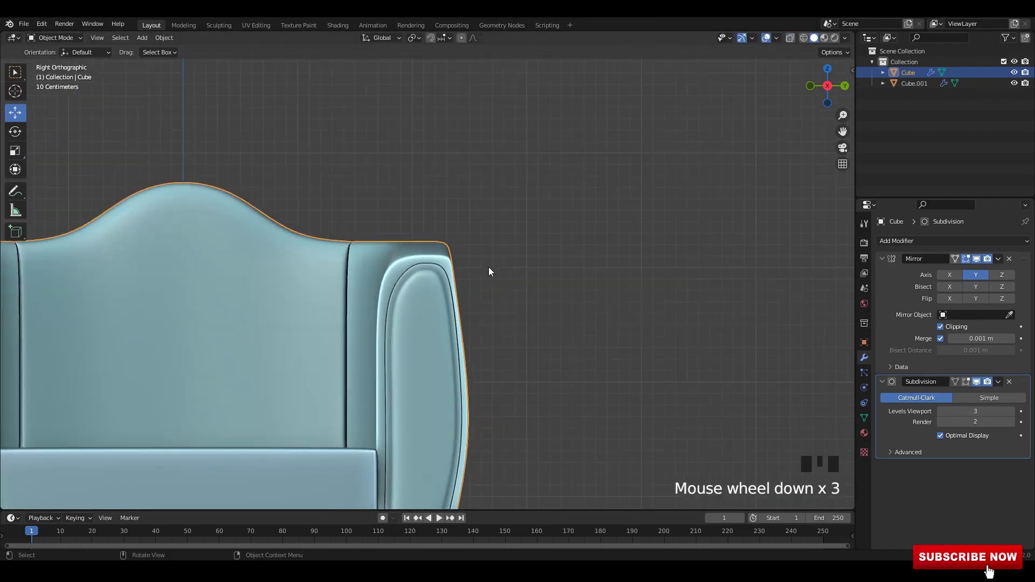
Move the front panel's upper inner corner vertices inward along Y, rotate them slightly and adjust the outer corner.
key(Tab)
scroll(469, 274, up, 4)
key(alt+z)
scroll(398, 265, up, 1)
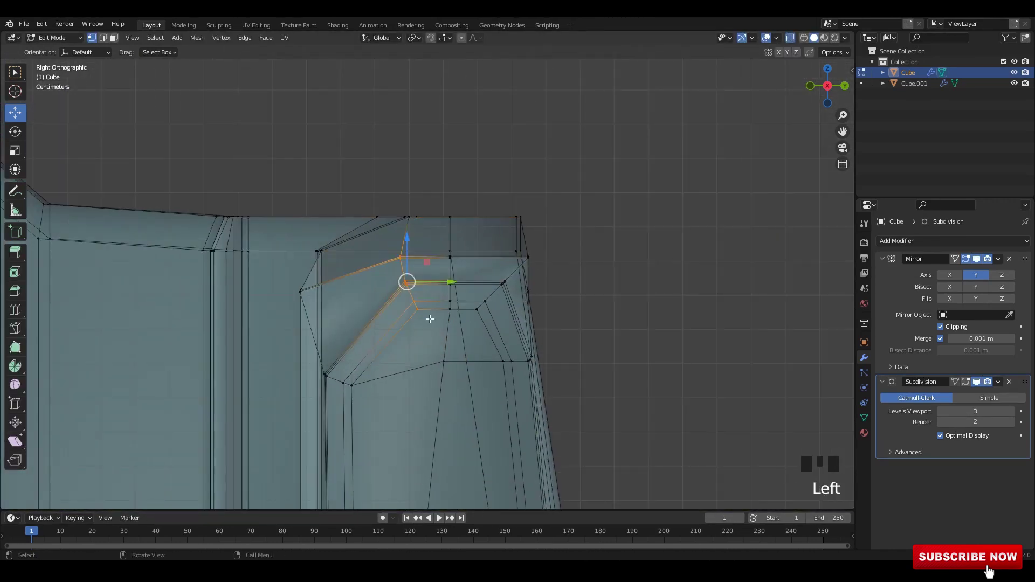
drag(447, 281, 413, 288)
key(r)
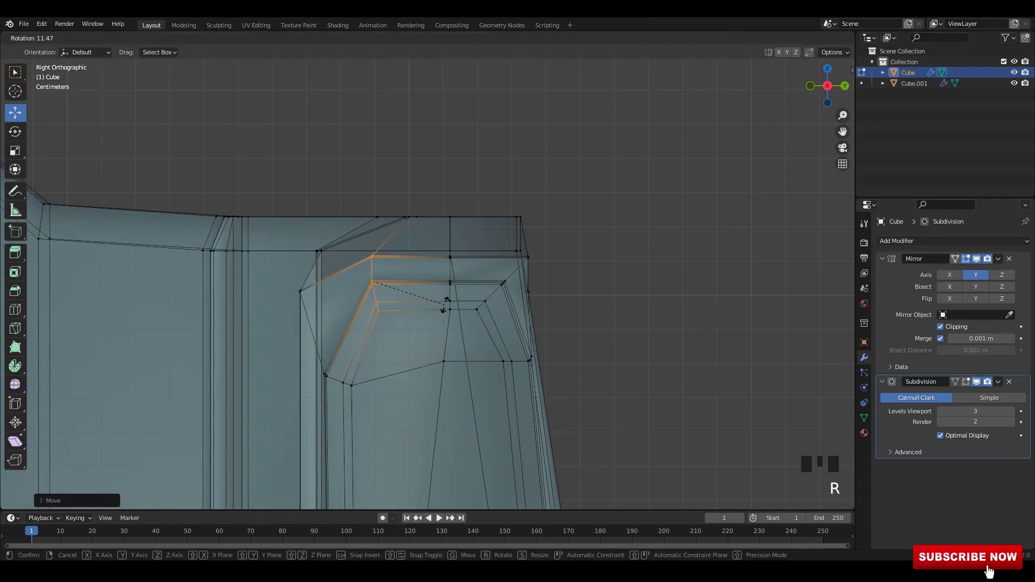
click(492, 314)
scroll(502, 307, up, 2)
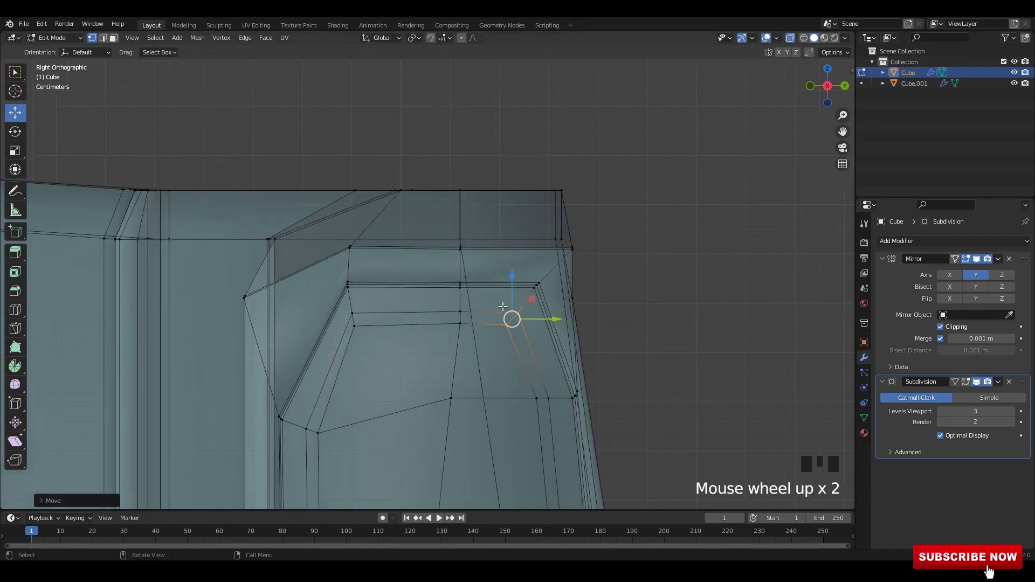
Return the chair body to Object Mode and apply all of its transforms.
key(Tab)
click(570, 273)
scroll(570, 272, down, 4)
click(495, 303)
key(ctrl+a)
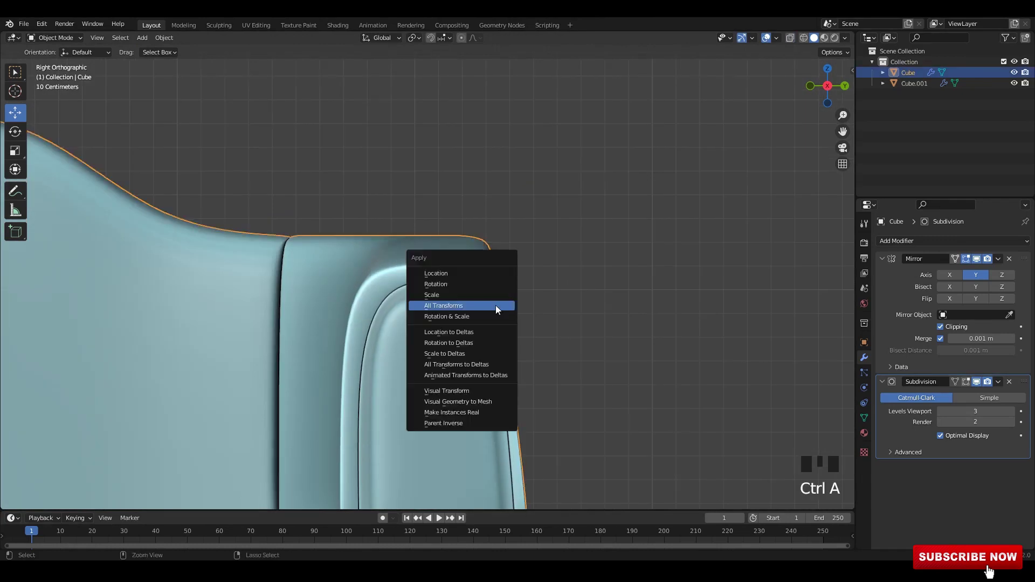
click(496, 306)
Check the whole chair in perspective and save the file.
scroll(517, 298, down, 6)
click(512, 270)
click(533, 258)
scroll(531, 257, down, 2)
click(532, 263)
middle_drag(475, 232, 573, 242)
key(ctrl+s)
click(576, 245)
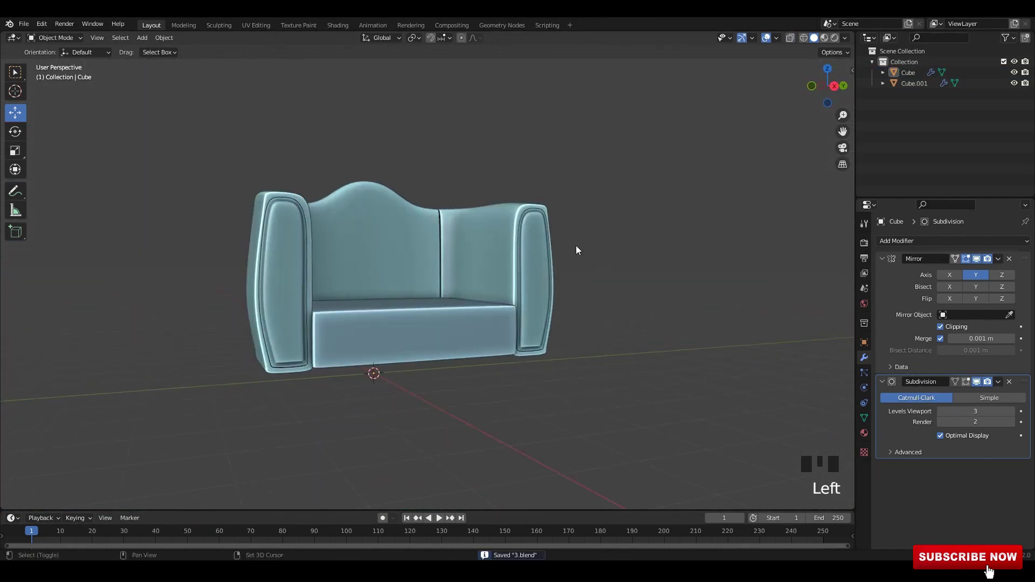
Raise the whole chair along Z above the ground plane and apply all transforms.
key(a)
shift+middle_drag(630, 258, 427, 283)
click(629, 257)
scroll(528, 226, down, 1)
key(a)
key(ctrl+a)
click(528, 287)
click(528, 287)
key(shift+a)
scroll(555, 215, down, 1)
key(a)
mouse_move(427, 289)
mouse_down()
mouse_move(430, 272)
mouse_move(434, 289)
mouse_up()
key(ctrl+a)
click(561, 287)
Add a cylinder, scale it down to about 0.218 and move it up to the seat's underside.
click(247, 161)
key(shift+a)
mouse_move(247, 162)
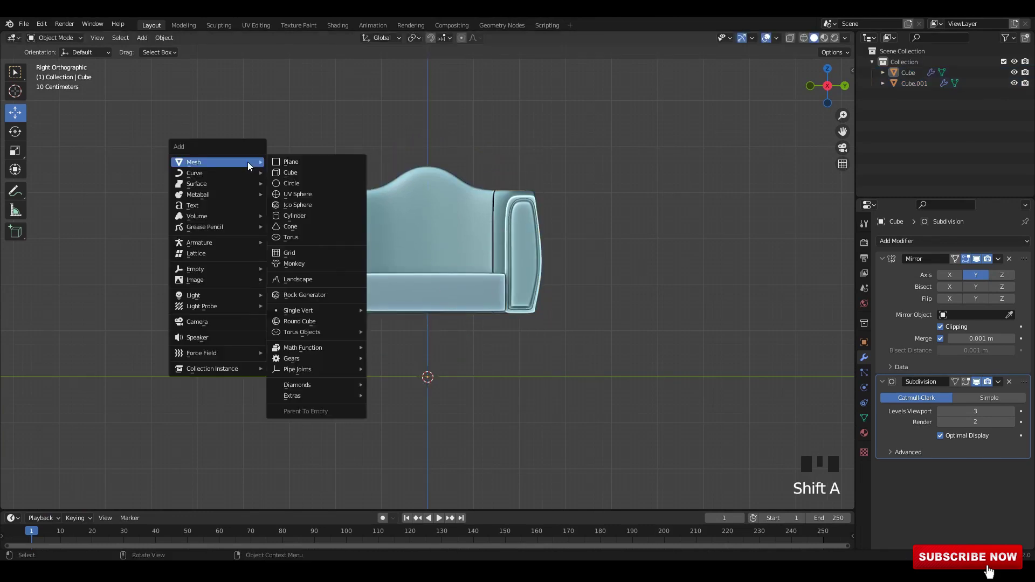
click(313, 216)
shift+middle_drag(622, 418, 620, 384)
scroll(621, 384, up, 1)
key(s)
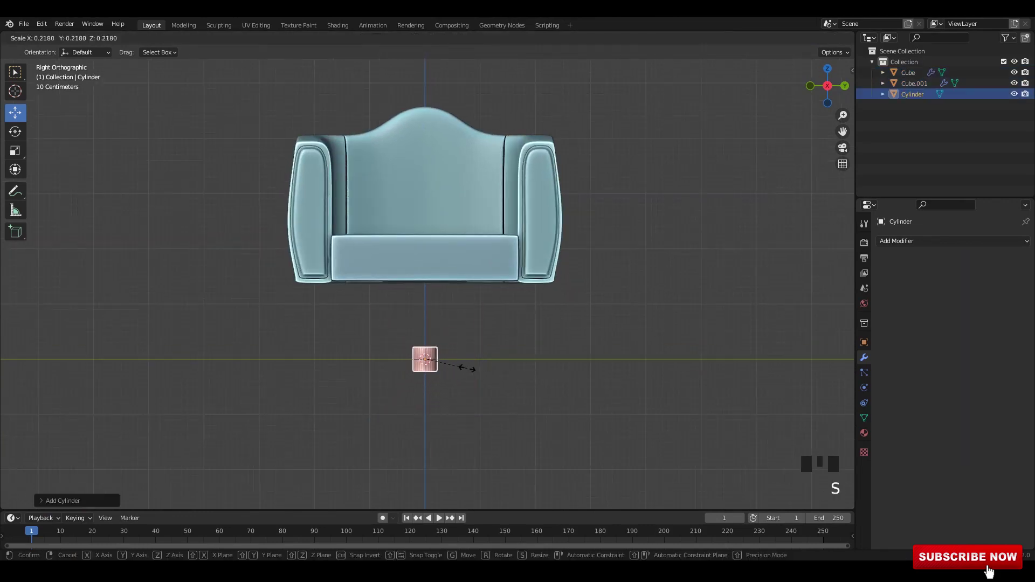
click(466, 367)
drag(425, 316, 425, 264)
Center the chair over the origin along X and pull its front vertices slightly forward.
alt+middle_drag(456, 275, 467, 329)
key(alt+z)
scroll(568, 200, down, 3)
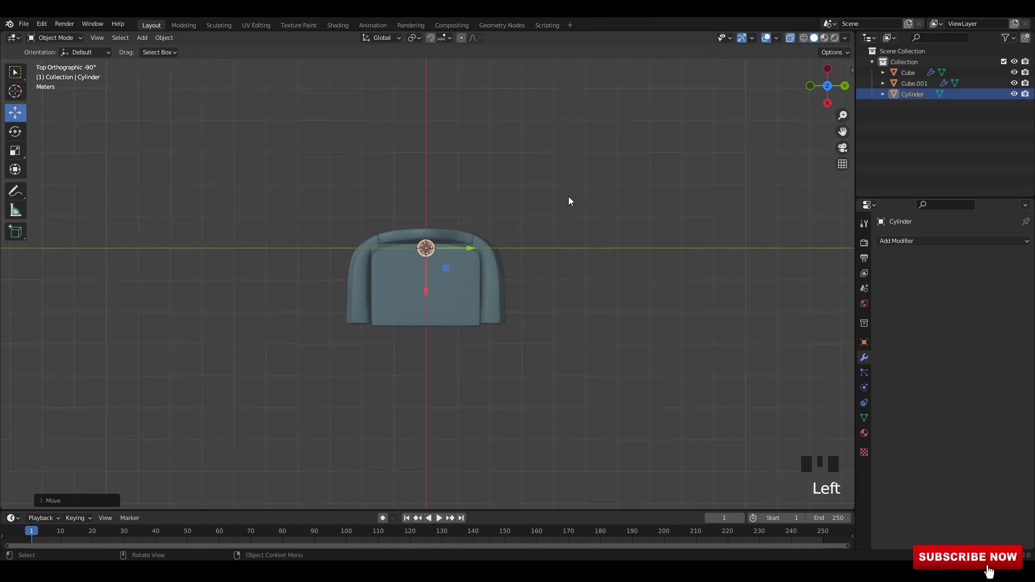
scroll(456, 300, up, 2)
drag(423, 265, 420, 198)
key(ctrl+z)
key(Tab)
drag(607, 363, 290, 265)
drag(499, 330, 499, 337)
key(Tab)
drag(425, 217, 425, 220)
Move the cylinder toward one front corner of the seat and apply all transforms.
click(431, 181)
click(431, 181)
drag(431, 181, 478, 262)
key(ctrl+a)
click(567, 268)
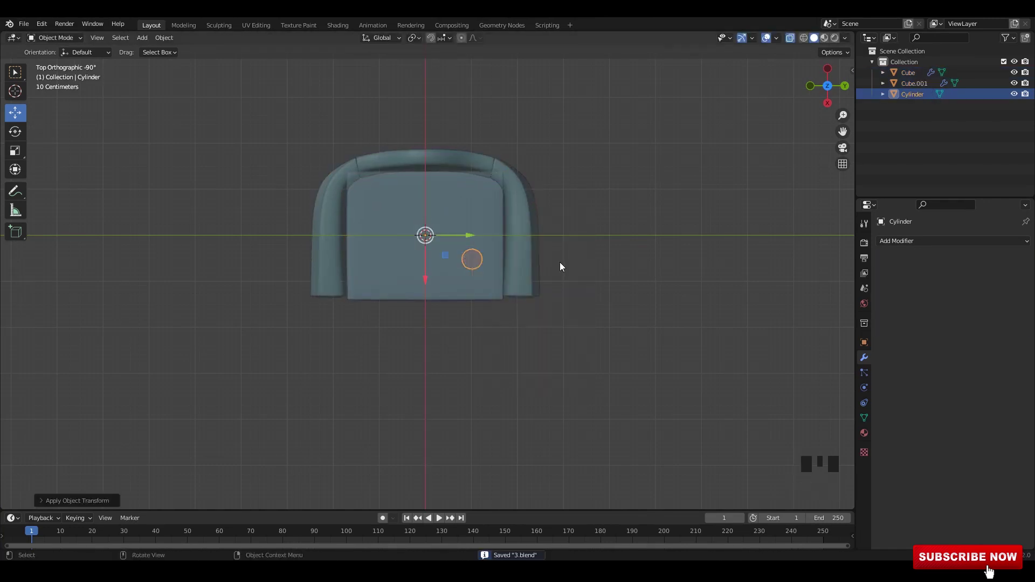
Reapply the cylinder's transforms and mirror it across the X and Y axes using AutoMirror.
scroll(483, 261, up, 1)
click(485, 260)
click(487, 259)
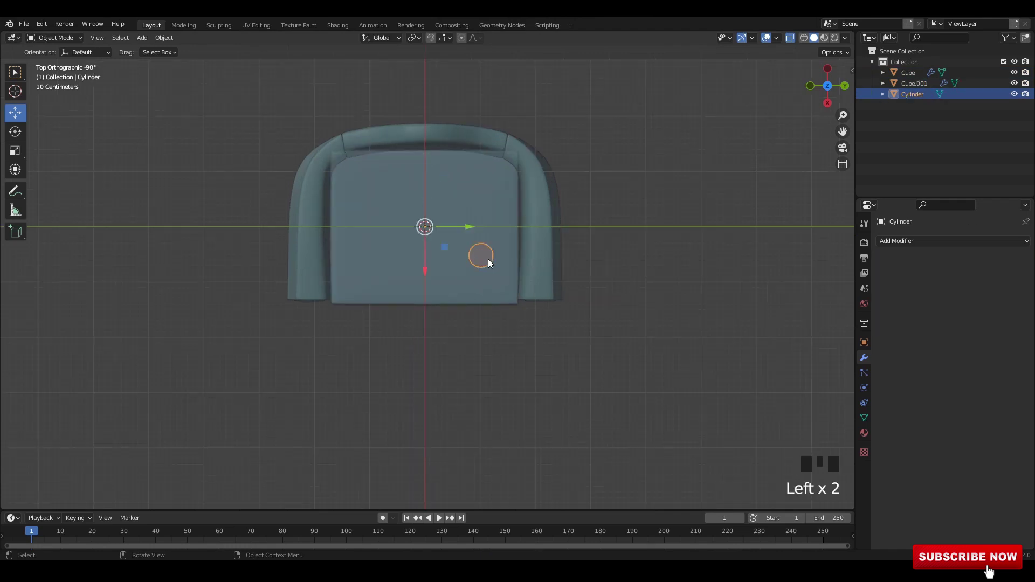
key(ctrl+a)
click(655, 263)
key(n)
click(801, 100)
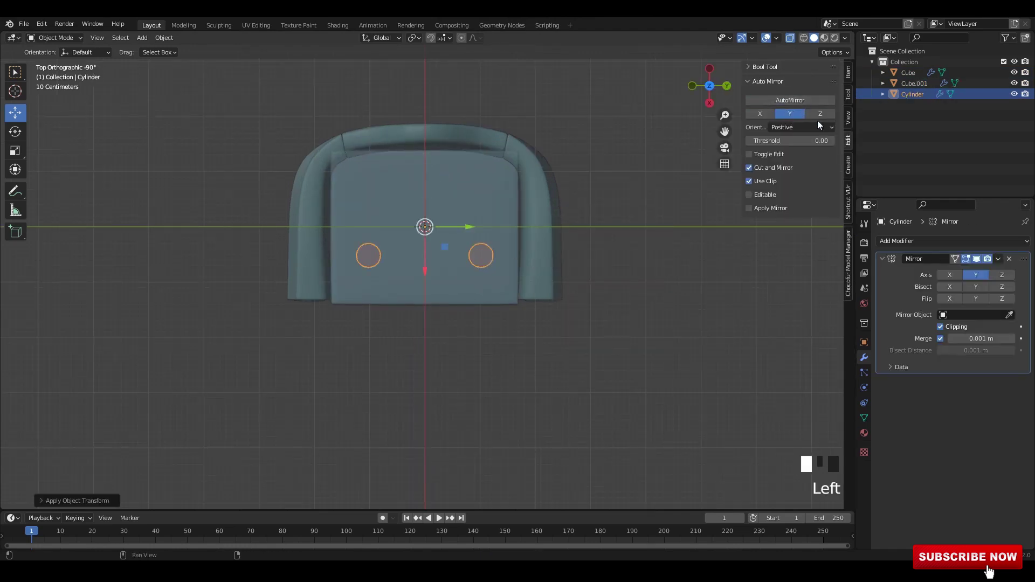
key(n)
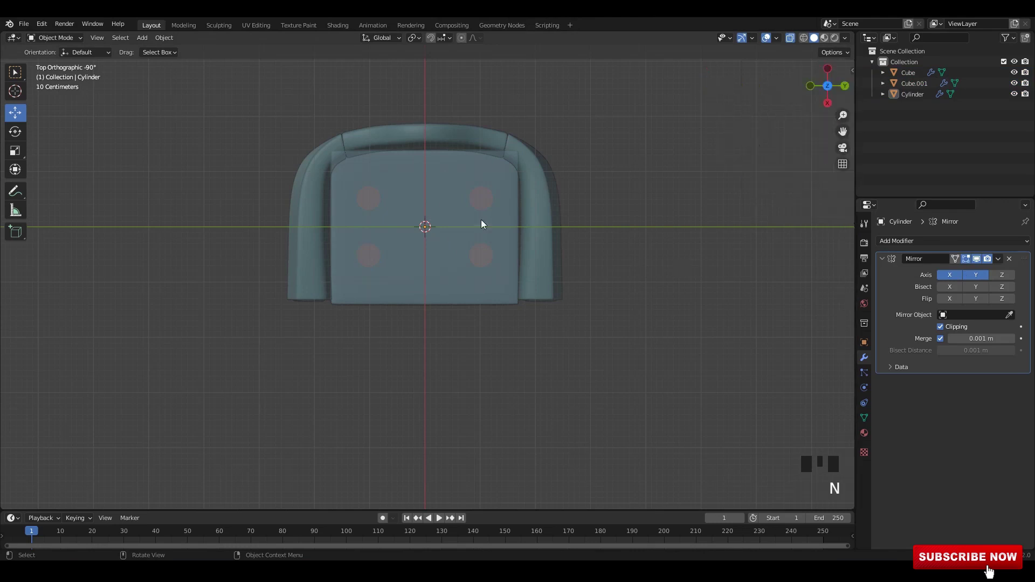
Move the whole leg mesh toward the seat's front corner by about 0.34 m in X and 0.15 m in Y.
click(485, 201)
key(Tab)
key(a)
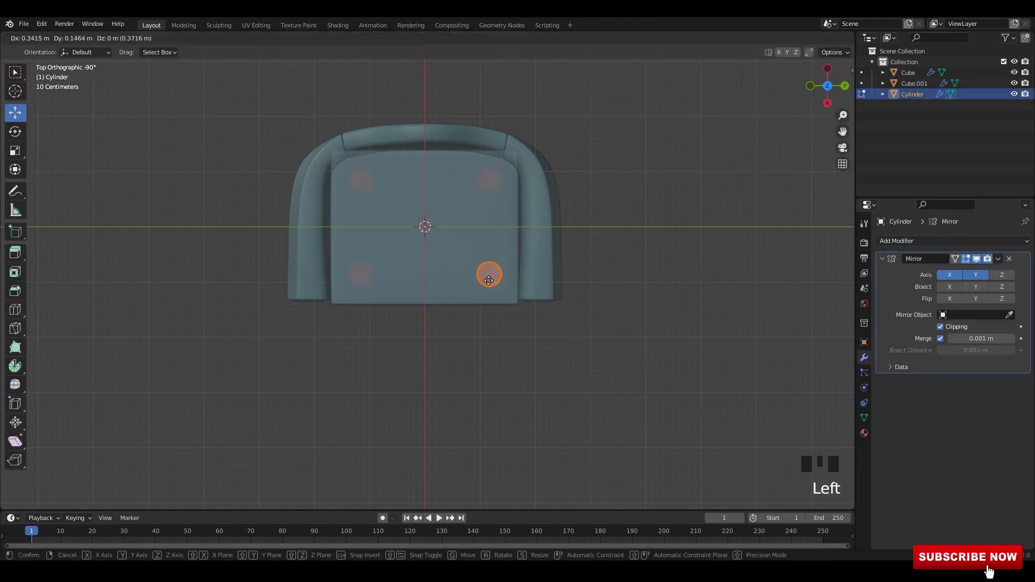
drag(488, 280, 489, 281)
Stretch the leg cylinder along Z to about four times its height and thin it to about 0.7.
alt+middle_drag(534, 340, 552, 285)
scroll(552, 285, up, 2)
shift+middle_drag(629, 309, 576, 281)
key(s)
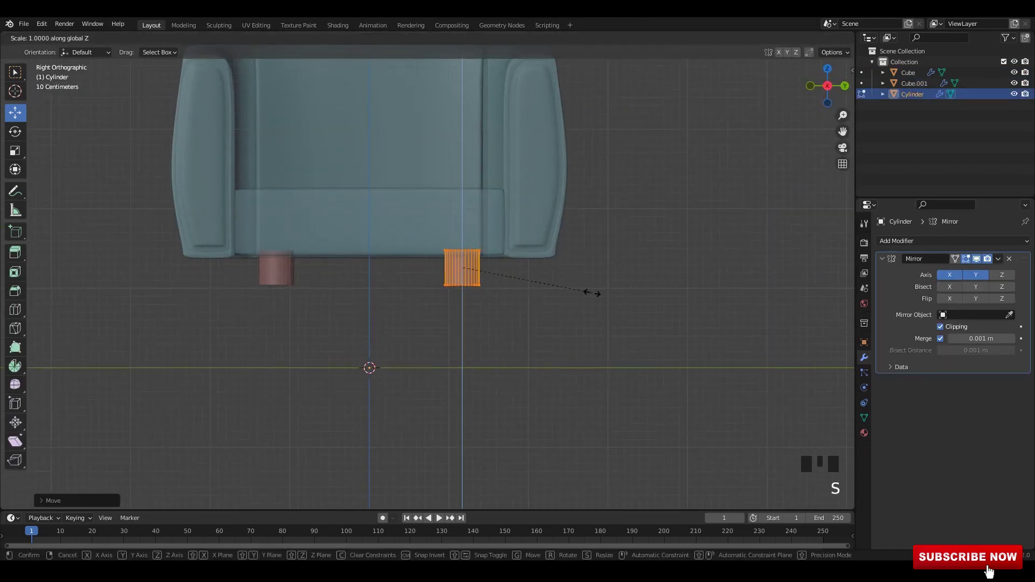
click(308, 139)
key(s)
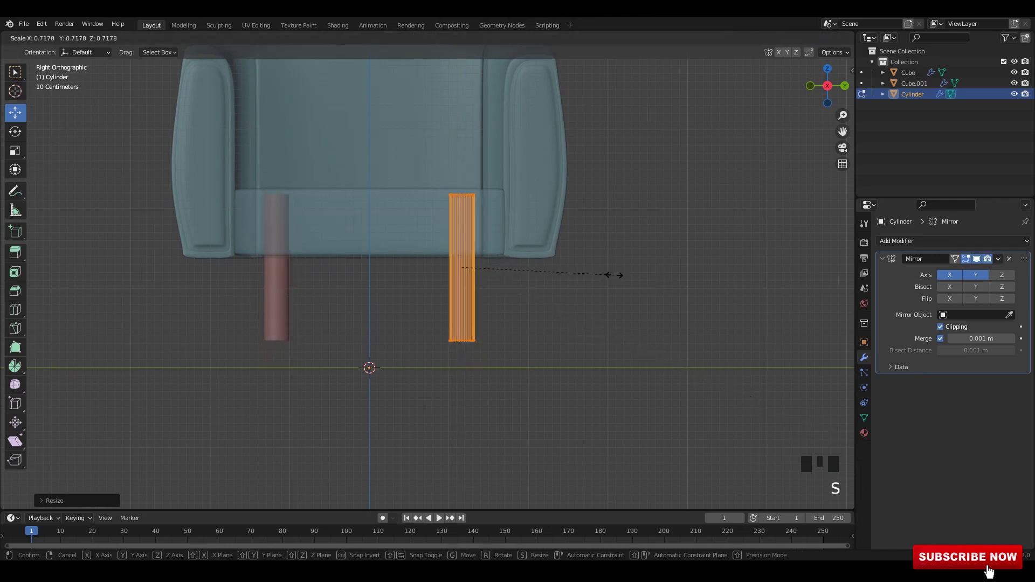
key(s)
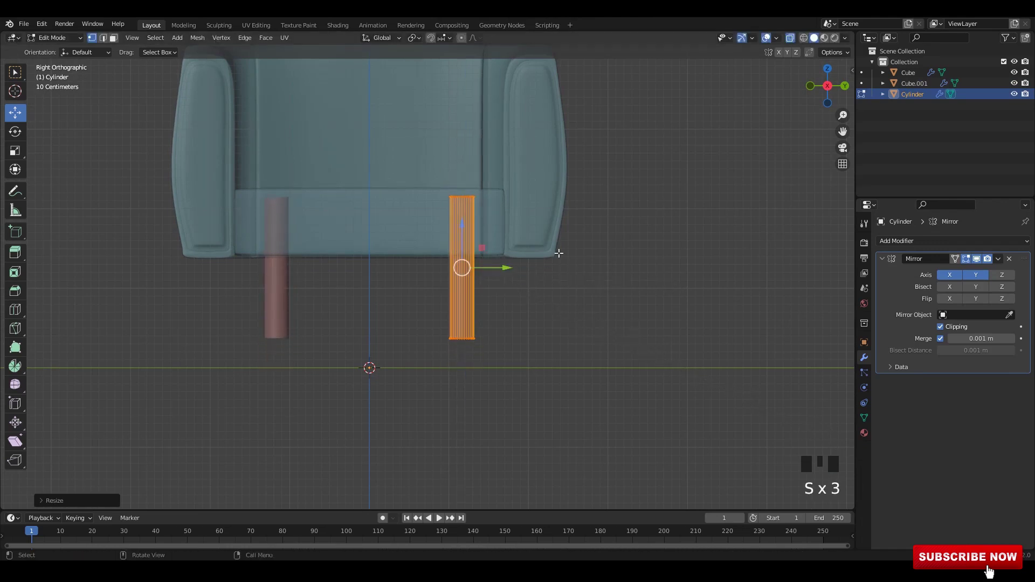
drag(579, 261, 585, 265)
key(s)
click(564, 280)
Scale the leg's bottom ring to about half, move it outward along Y down to the ground, and shrink it slightly.
drag(400, 288, 654, 361)
key(s)
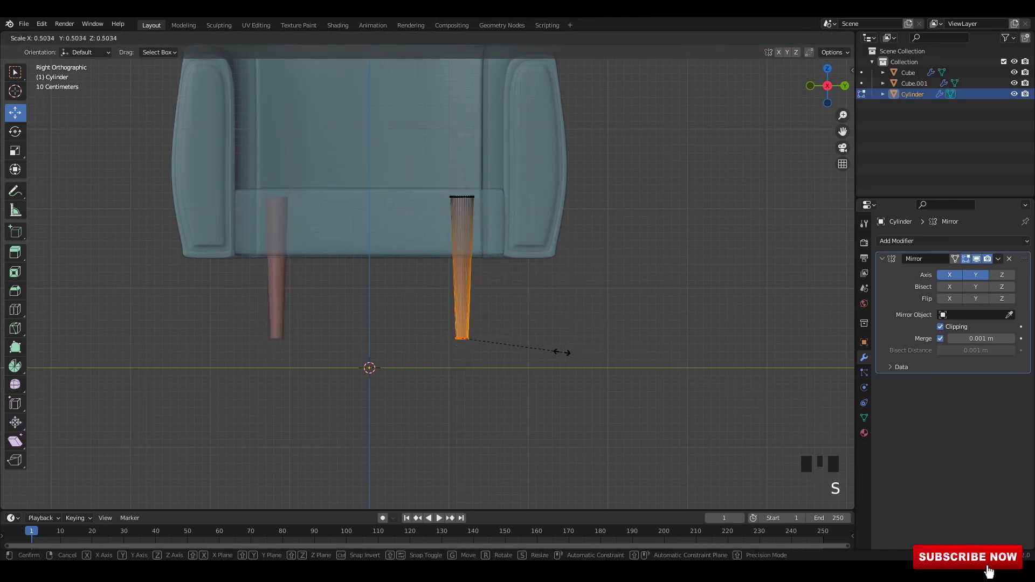
drag(526, 306, 531, 331)
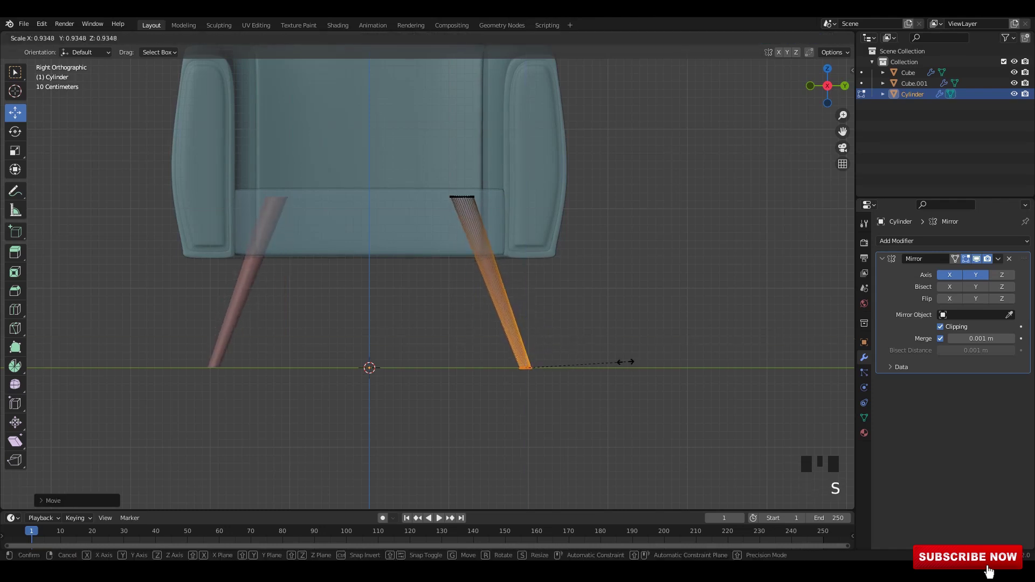
click(625, 362)
Splay the leg's bottom ring outward along X and lower its top ring toward the seat's underside.
alt+middle_drag(572, 321, 517, 302)
drag(389, 368, 357, 360)
drag(389, 221, 457, 176)
drag(431, 151, 432, 201)
key(alt+z)
middle_drag(458, 237, 619, 288)
key(Tab)
click(630, 284)
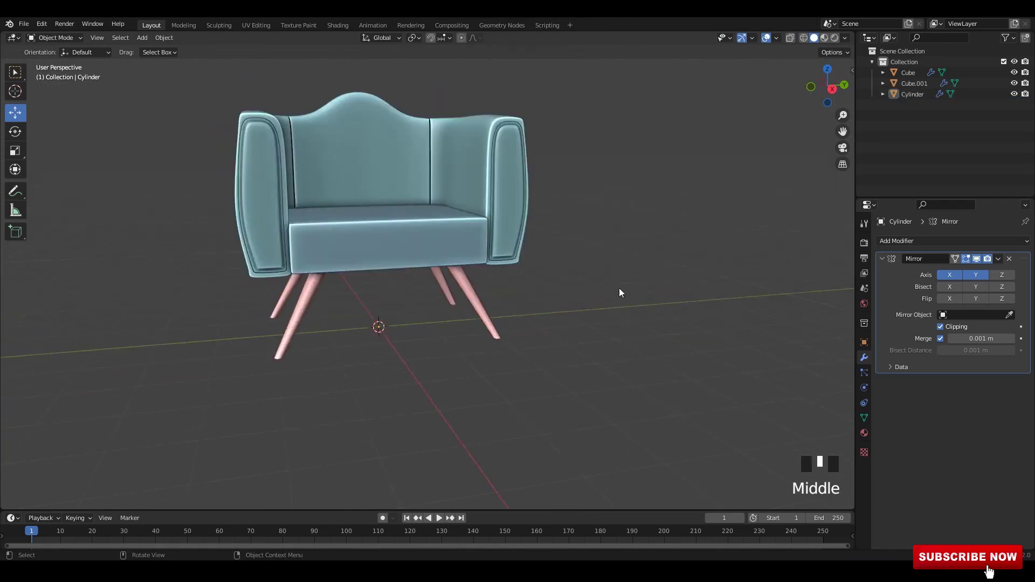
Shade the legs smooth with Auto Smooth at 30° and save the file.
scroll(619, 287, down, 3)
click(467, 296)
right_click(467, 296)
click(501, 286)
middle_drag(501, 286, 521, 261)
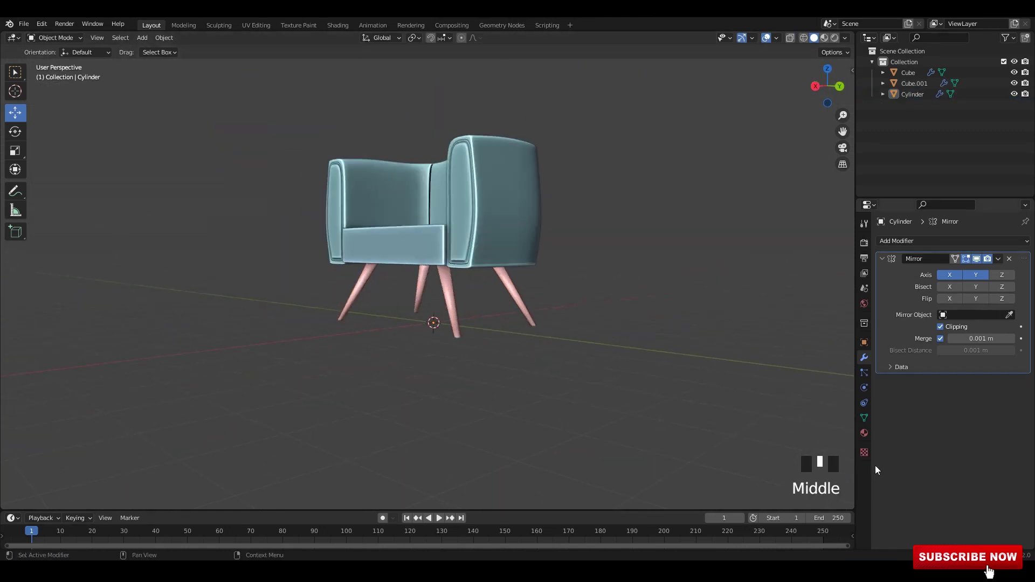
click(864, 418)
middle_drag(400, 294, 420, 302)
click(471, 305)
scroll(471, 306, up, 3)
alt+middle_drag(464, 317, 511, 317)
click(626, 292)
key(ctrl+s)
Scale the leg mesh and its top ring to refine the leg's taper.
middle_drag(626, 293, 586, 333)
key(Tab)
key(a)
alt+middle_drag(507, 319, 482, 313)
alt+middle_drag(483, 313, 529, 305)
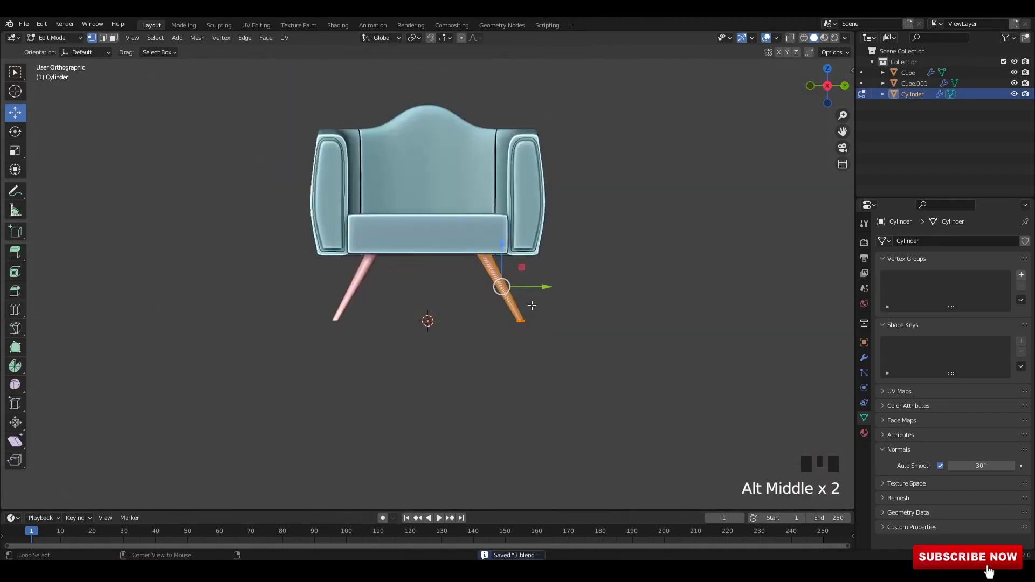
scroll(529, 305, up, 4)
shift+middle_drag(629, 267, 654, 309)
key(s)
drag(541, 202, 395, 268)
key(s)
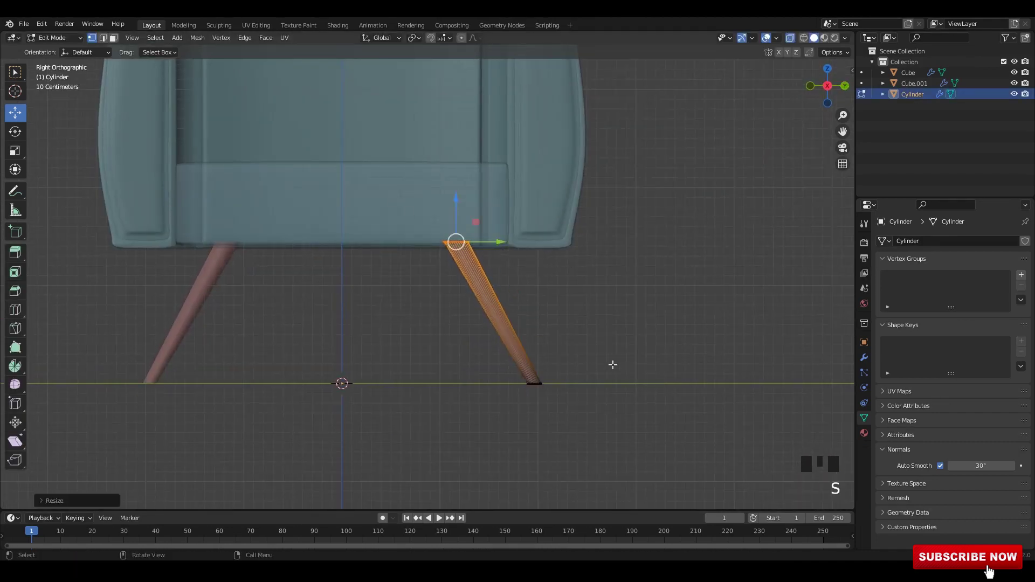
click(633, 411)
key(alt+z)
key(Tab)
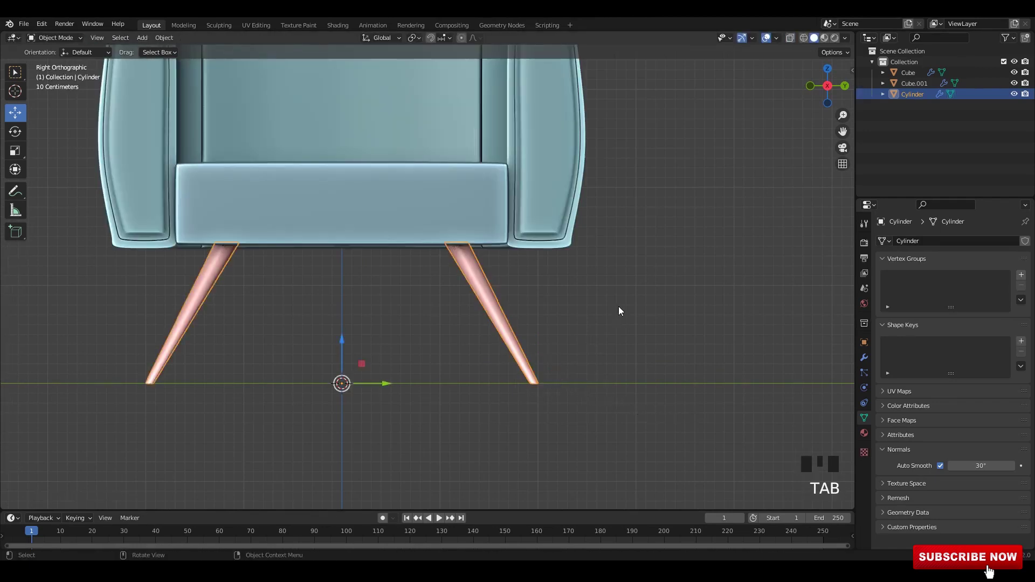
click(619, 310)
Enlarge the leg's bottom and top rings slightly.
middle_drag(620, 309, 564, 296)
key(Tab)
scroll(514, 319, up, 4)
alt+middle_drag(513, 319, 531, 320)
key(s)
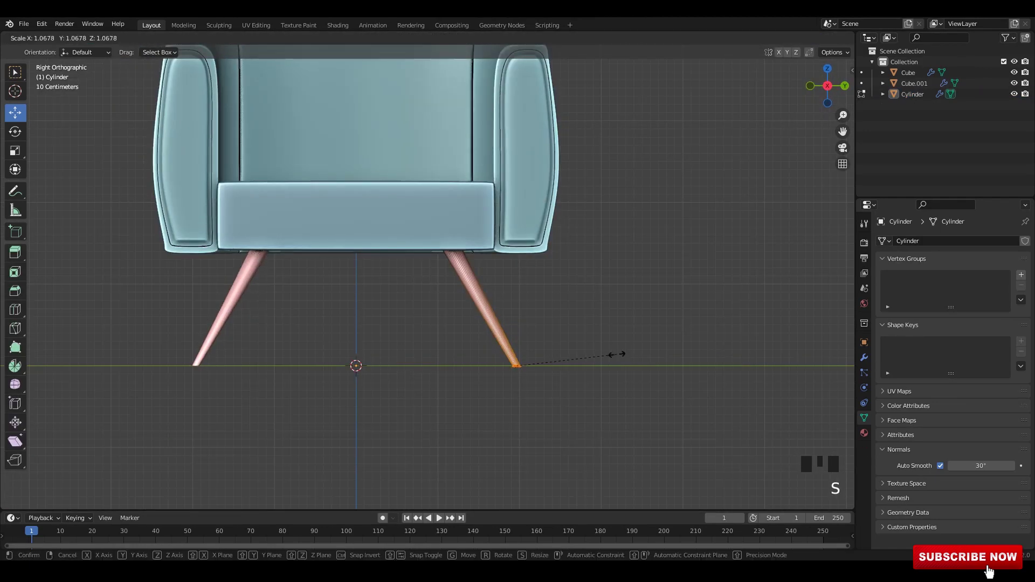
click(609, 352)
key(alt+z)
drag(503, 218, 409, 272)
key(alt+z)
key(Tab)
Apply the legs' transforms and add a level 2 Subdivision modifier.
click(554, 267)
middle_drag(556, 263, 518, 270)
click(450, 304)
key(ctrl+a)
click(450, 303)
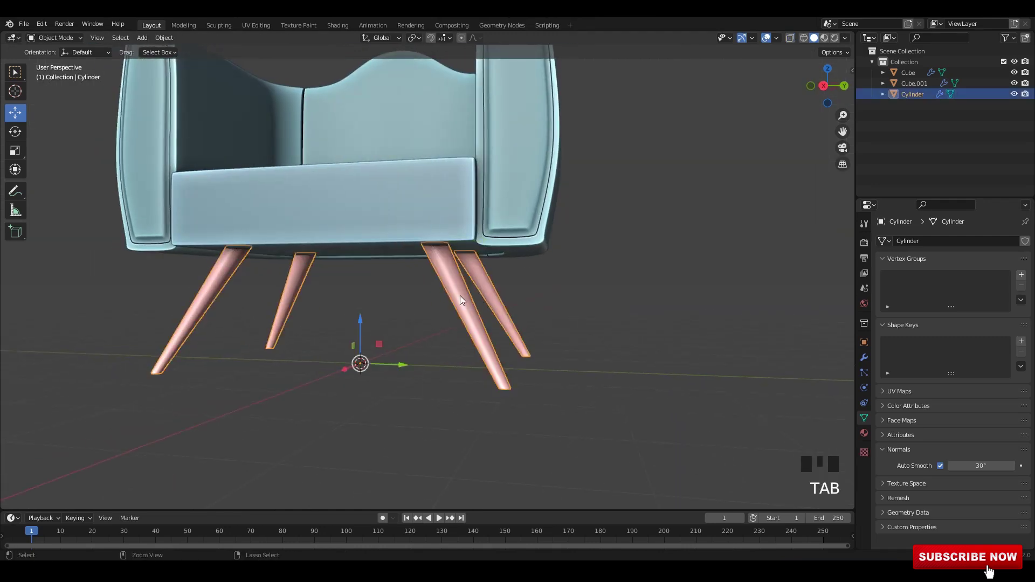
key(ctrl+2)
Delete the leg's end-cap faces and apply the legs' transforms again.
key(Tab)
key(alt+z)
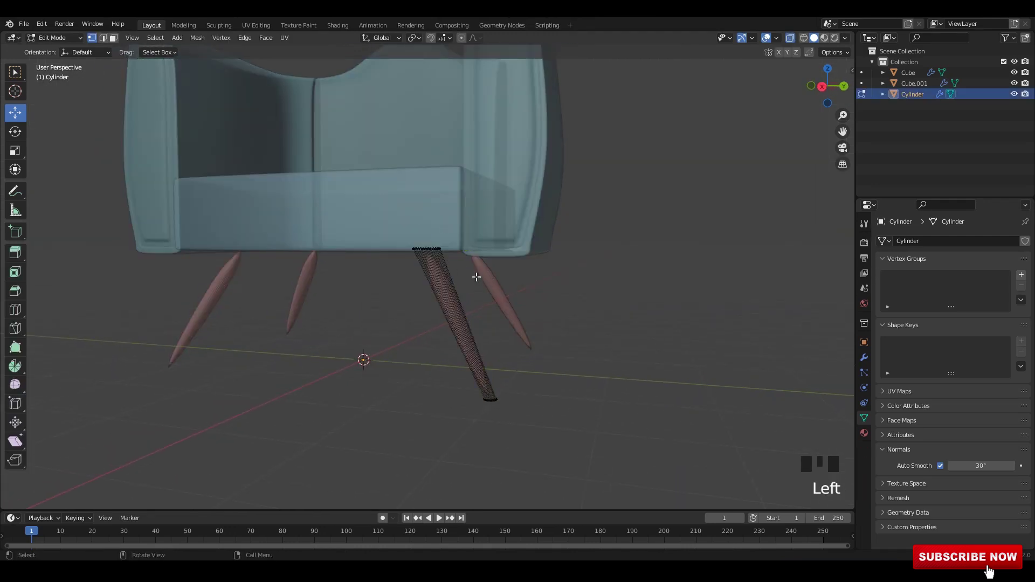
ctrl+drag(344, 297, 554, 341)
key(alt+z)
alt+middle_drag(557, 340, 600, 296)
key(x)
key(f)
key(Tab)
key(ctrl+a)
click(442, 322)
Select the edge loop around the leg's open bottom end and fill it with a face.
key(Tab)
key(Tab)
key(Tab)
scroll(580, 317, up, 2)
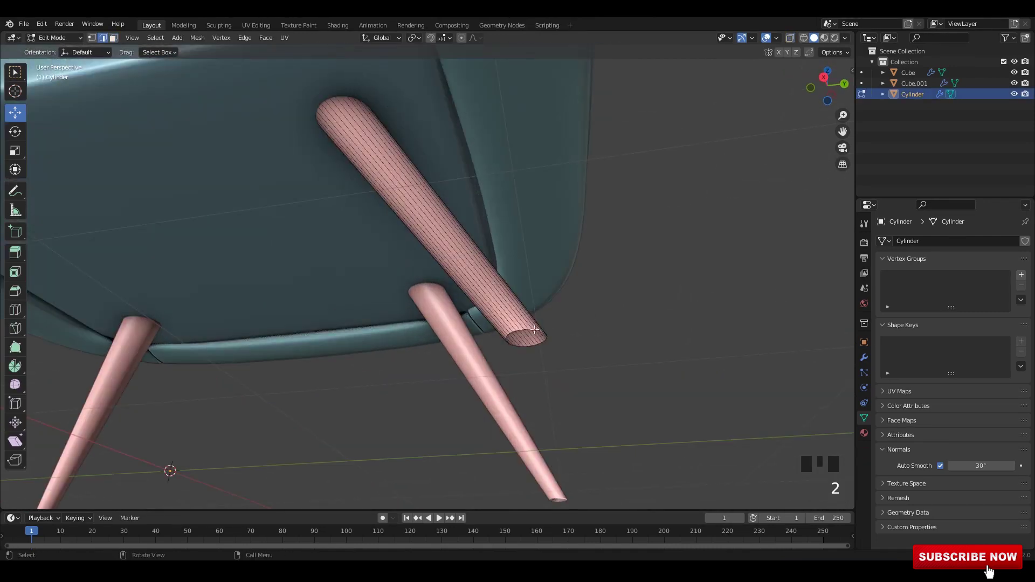
scroll(574, 327, up, 2)
key(f)
scroll(619, 291, up, 5)
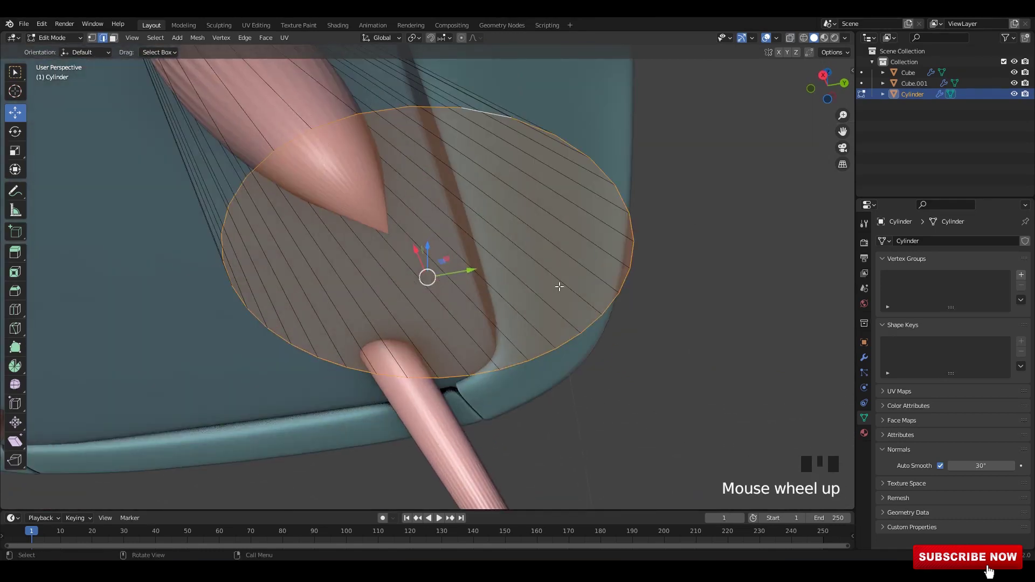
Bevel the rim around the leg's bottom face to keep its end flat under subdivision.
click(658, 288)
click(488, 260)
click(492, 247)
middle_drag(585, 262, 588, 249)
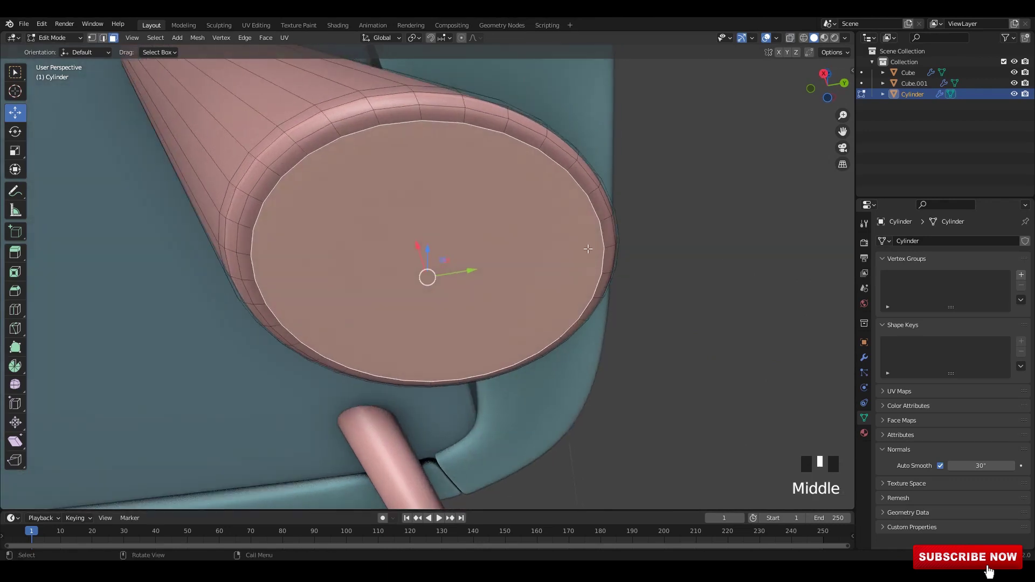
key(Tab)
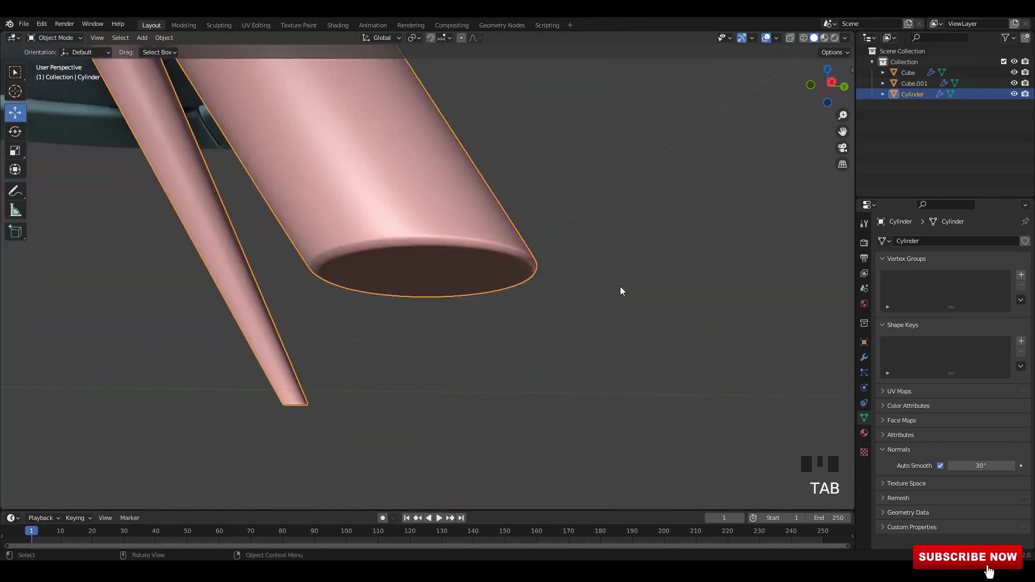
Inset the leg's flat bottom face and merge the inset at its center to form a triangle fan.
scroll(619, 289, down, 13)
middle_drag(497, 231, 593, 247)
scroll(480, 210, up, 4)
click(481, 210)
key(Tab)
key(alt+z)
key(grave)
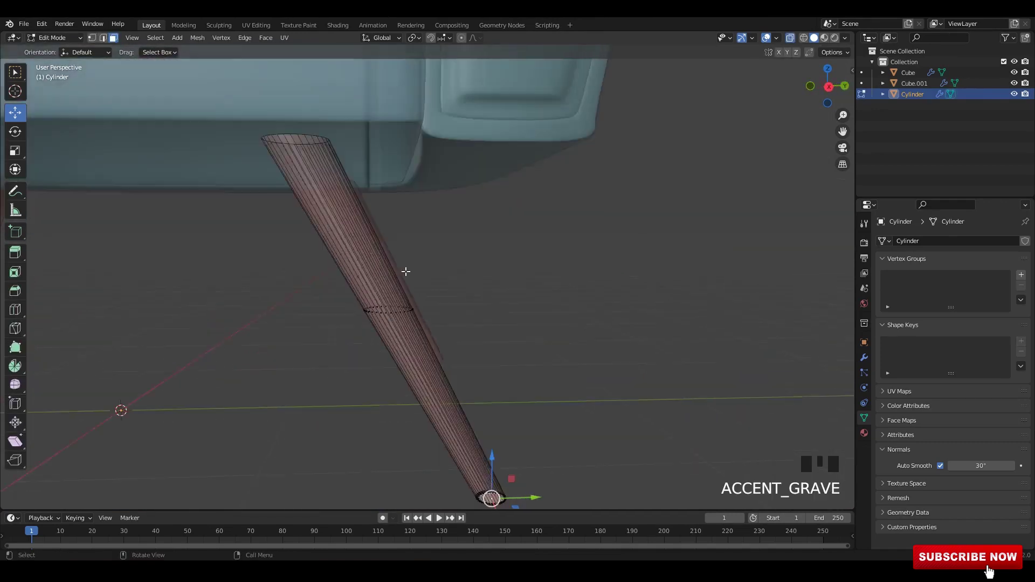
scroll(409, 271, down, 5)
shift+middle_drag(408, 270, 483, 246)
key(alt+z)
scroll(448, 248, up, 3)
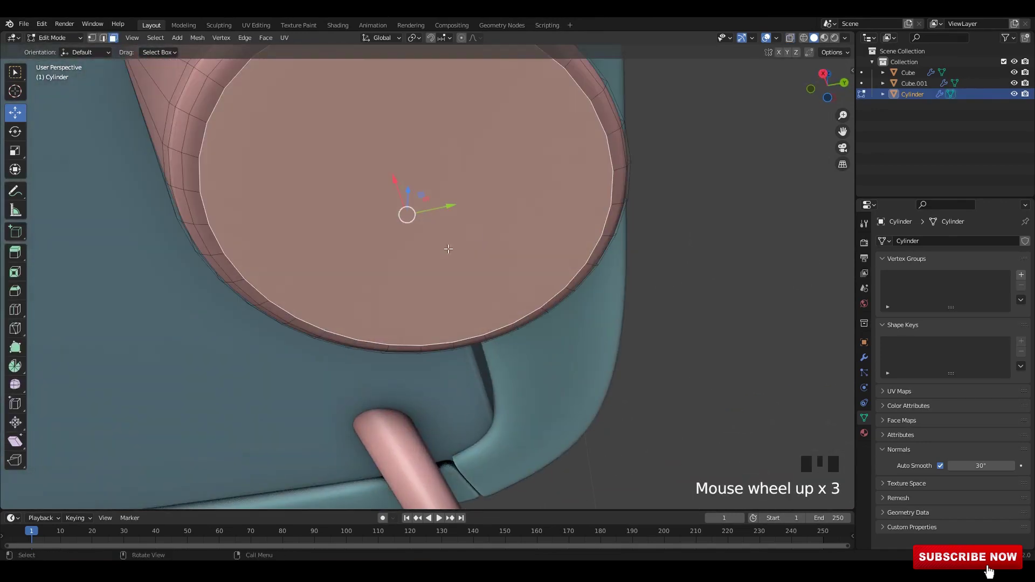
key(i)
key(m)
click(600, 248)
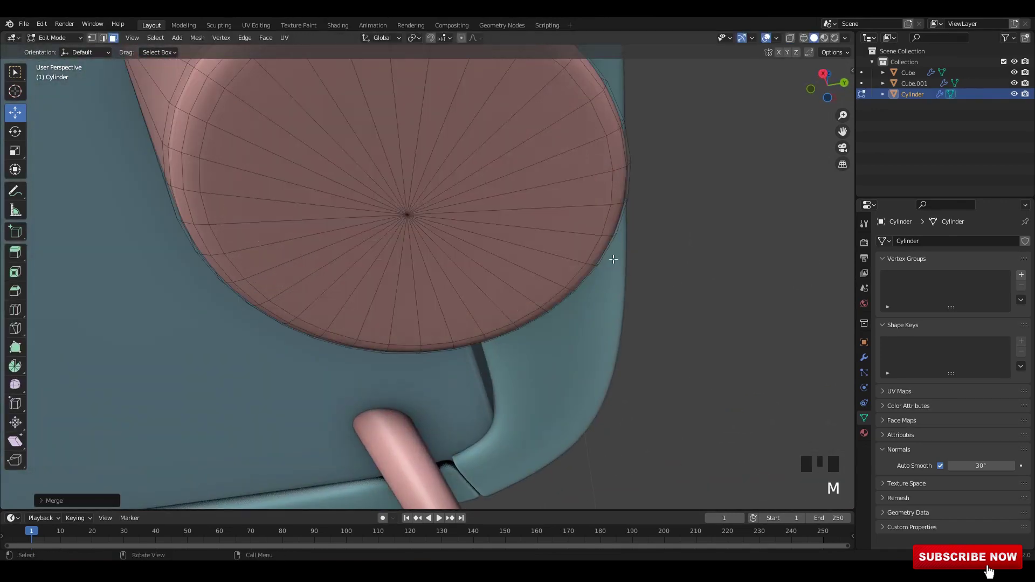
Apply the legs' transforms in Object Mode.
key(Tab)
key(ctrl+a)
click(572, 227)
Select the leg's top end in the right side view with X-ray on and scale it.
scroll(499, 211, down, 7)
scroll(381, 259, up, 1)
shift+middle_drag(302, 159, 370, 240)
key(Tab)
scroll(354, 221, down, 7)
scroll(295, 223, up, 1)
key(1)
scroll(372, 274, up, 3)
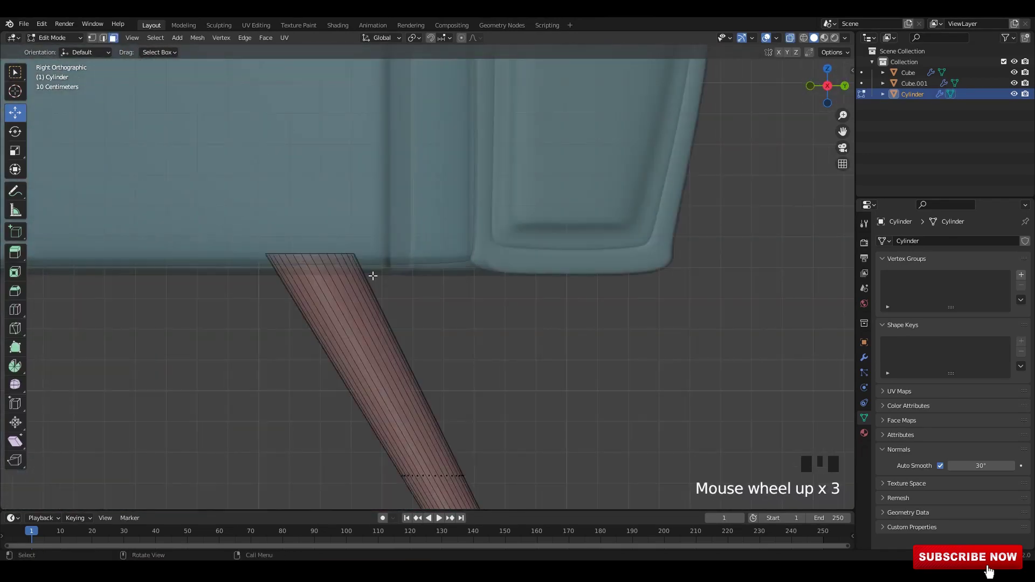
drag(377, 276, 243, 235)
key(s)
click(454, 294)
key(alt+z)
scroll(512, 324, down, 11)
scroll(485, 318, up, 3)
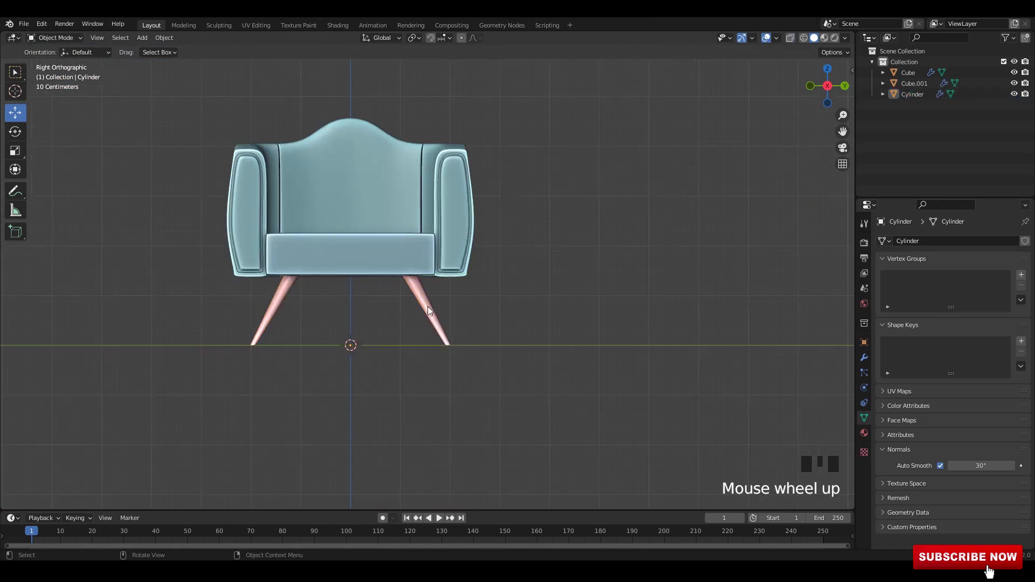
middle_drag(422, 300, 371, 281)
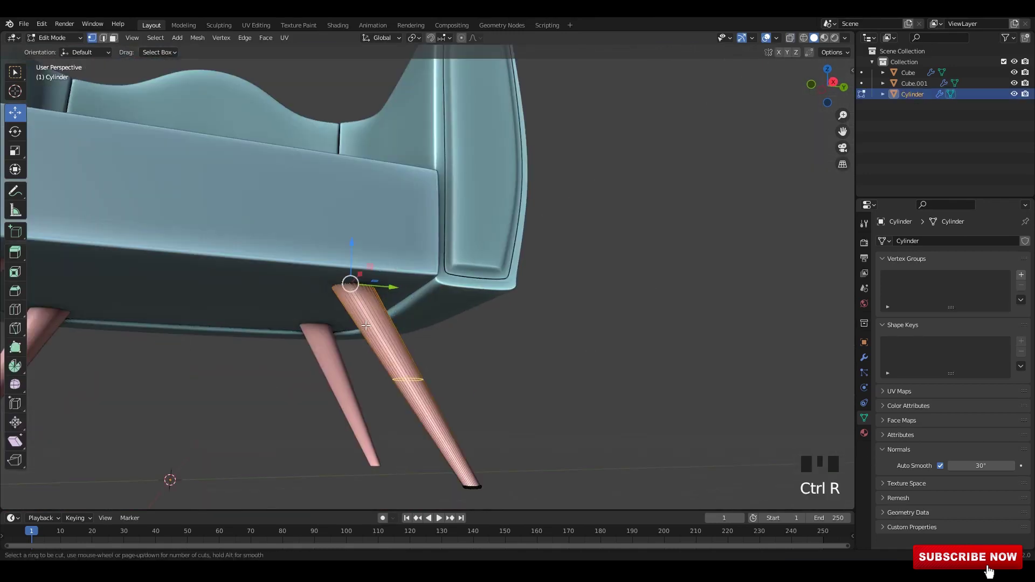
Add a loop cut around the leg's upper part and slide it up to the level of the seat's underside.
key(grave)
click(411, 256)
alt+middle_drag(412, 257, 422, 272)
key(alt+z)
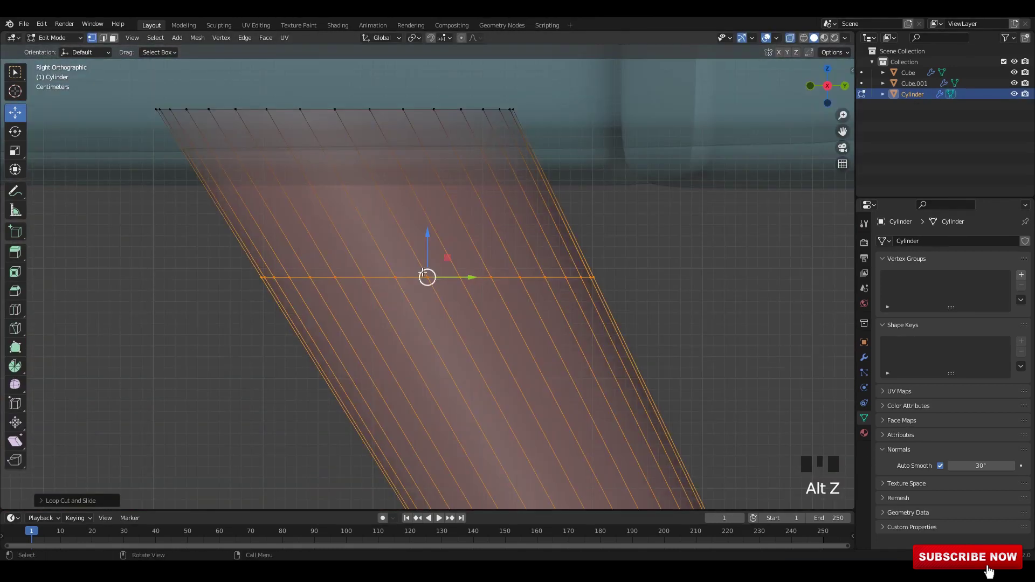
key(2)
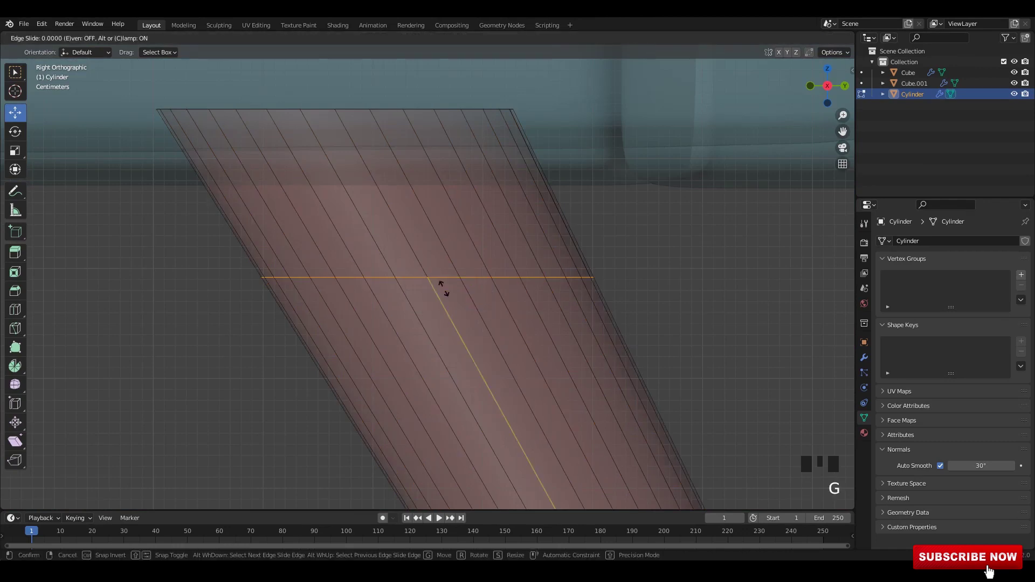
click(156, 366)
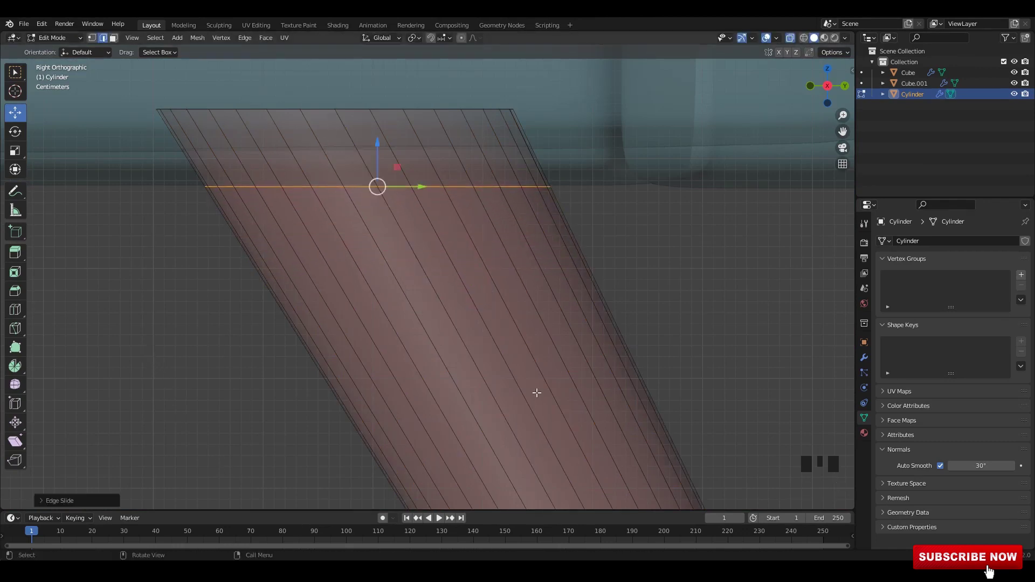
key(alt+z)
Apply the legs' transforms again and return to editing the leg's mesh.
middle_drag(536, 393, 431, 202)
key(Tab)
key(ctrl+a)
click(410, 213)
key(Tab)
Extrude the face band around the leg's top in place and turn off the Subdivision modifier's viewport display.
alt+click(413, 175)
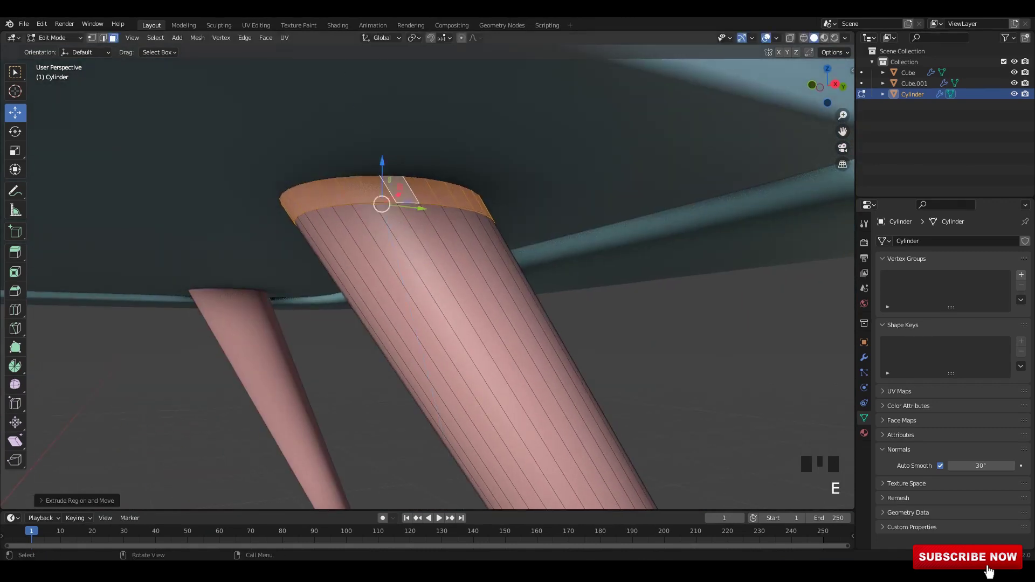
key(alt+s)
right_click(441, 188)
click(865, 358)
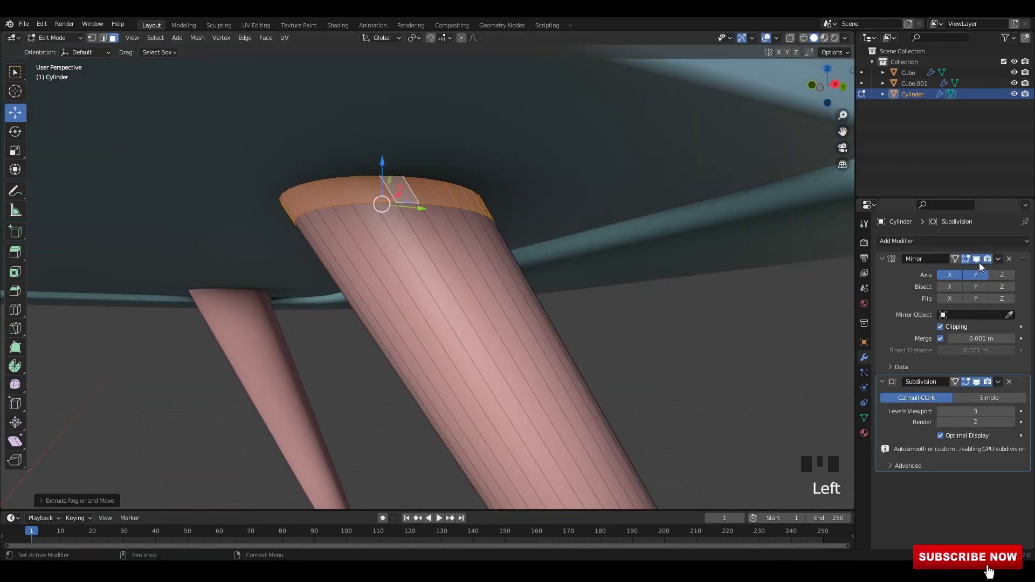
click(977, 382)
Try to fatten the extruded band outward with Shrink/Fatten, and undo both the fattening and the extrusion.
key(Tab)
key(Tab)
key(alt+s)
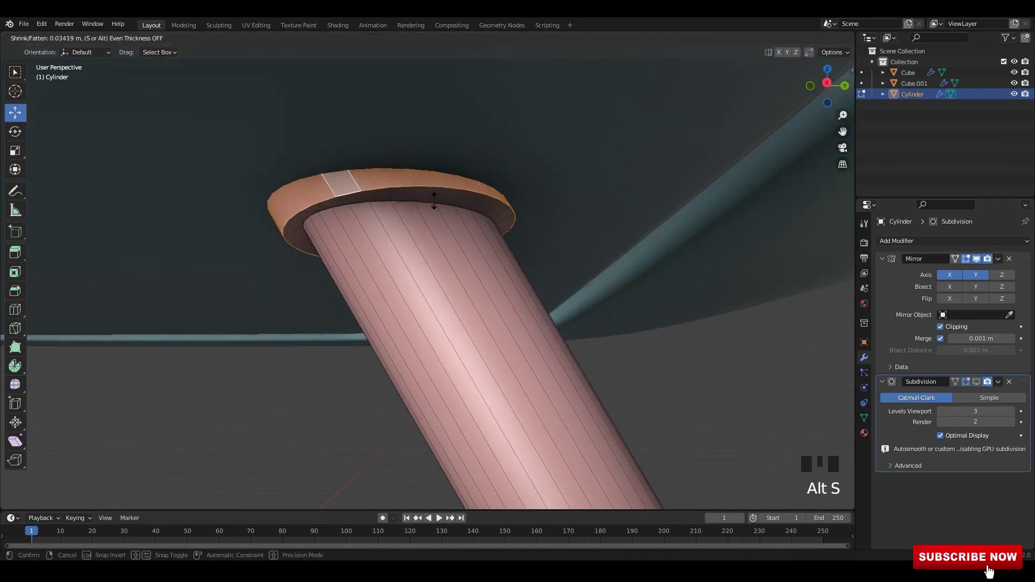
click(439, 199)
key(KP_3)
key(alt+z)
key(ctrl+z)
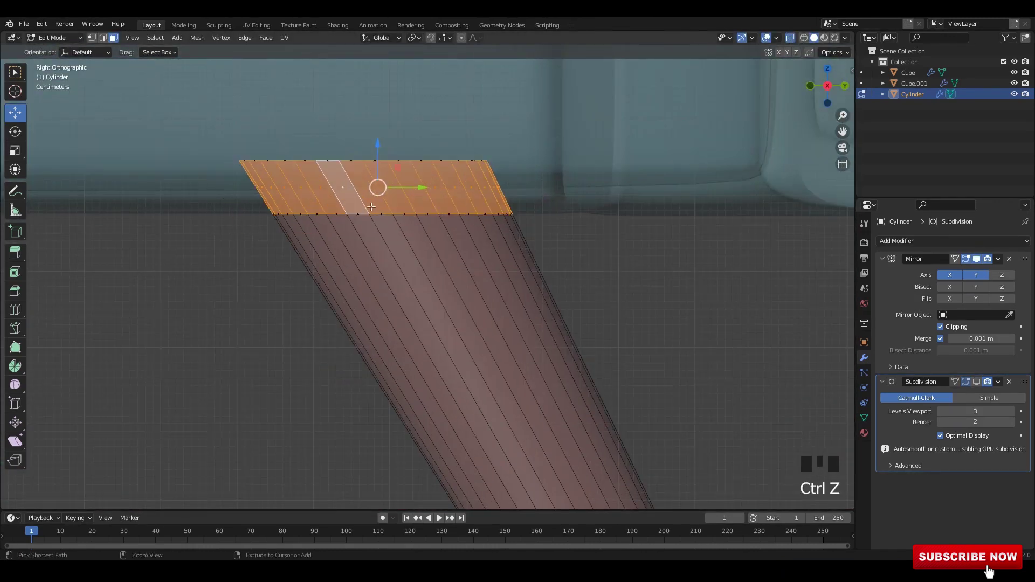
key(ctrl+z)
key(ctrl+z)
Apply the legs' transforms, and extrude and fatten the leg's top face band outward into a collar.
key(Tab)
key(ctrl+a)
click(469, 269)
key(Tab)
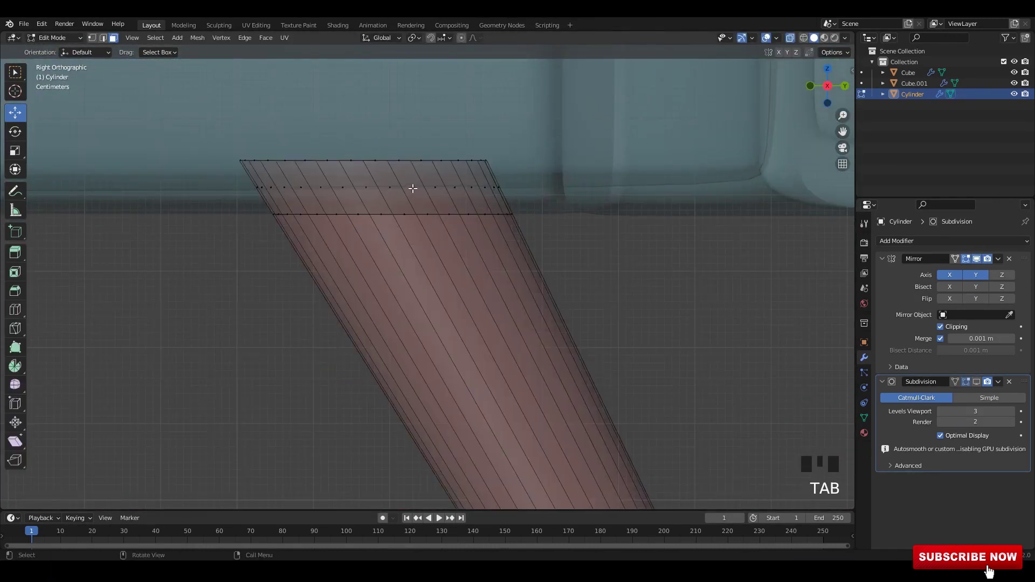
alt+shift+click(413, 188)
key(alt+s)
click(445, 197)
scroll(566, 228, up, 1)
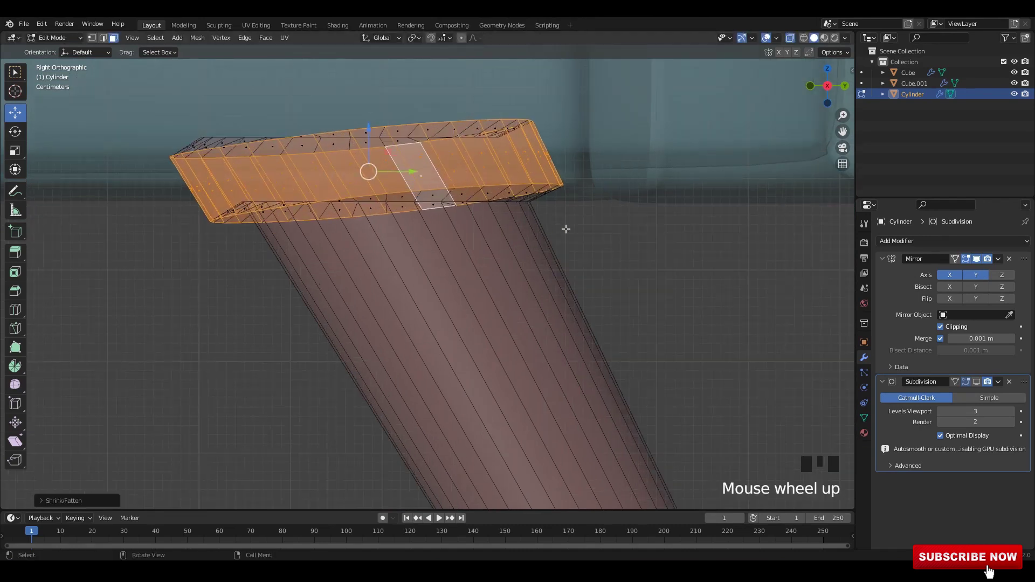
key(alt+z)
key(alt+z)
key(r)
right_click(604, 256)
Flatten the collar's underside face loop by scaling it to 0 along Z, and adjust its height slightly.
key(alt+z)
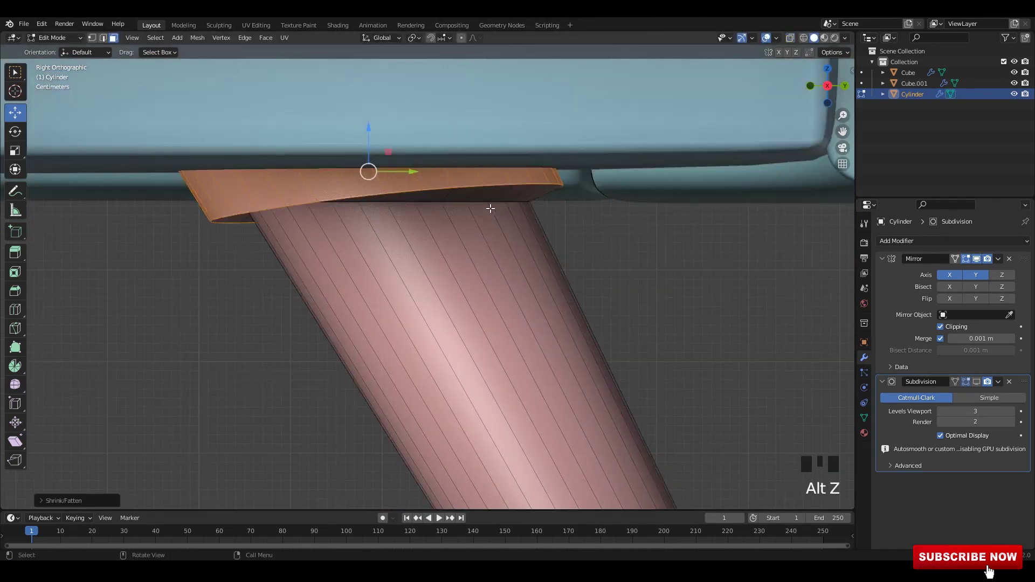
middle_drag(490, 209, 496, 176)
alt+shift+click(507, 171)
alt+middle_click(606, 234)
alt+middle_click(606, 234)
key(alt+z)
key(s)
key(z)
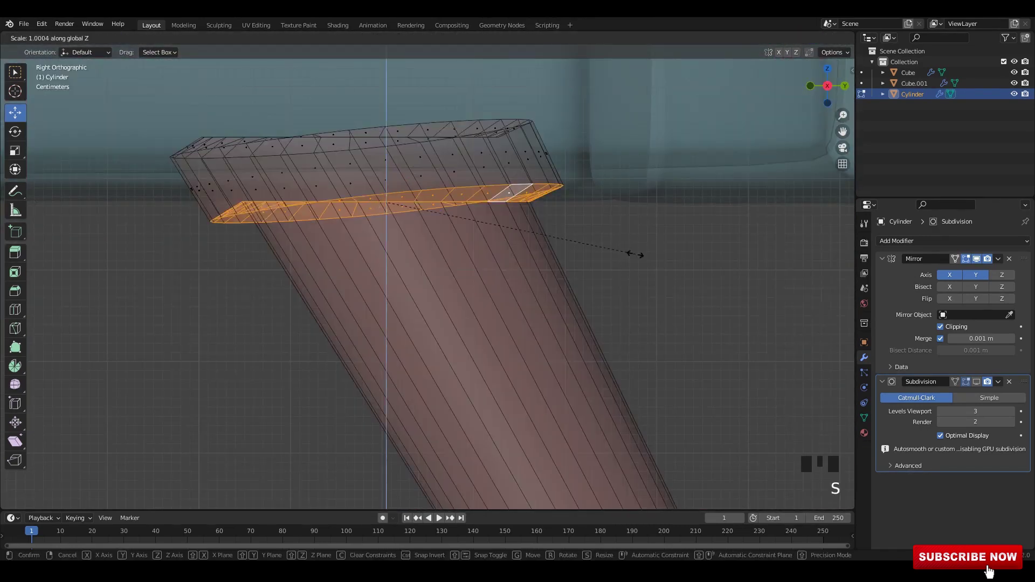
key(0)
click(636, 253)
mouse_move(387, 167)
mouse_down()
mouse_move(388, 157)
mouse_move(390, 165)
mouse_up()
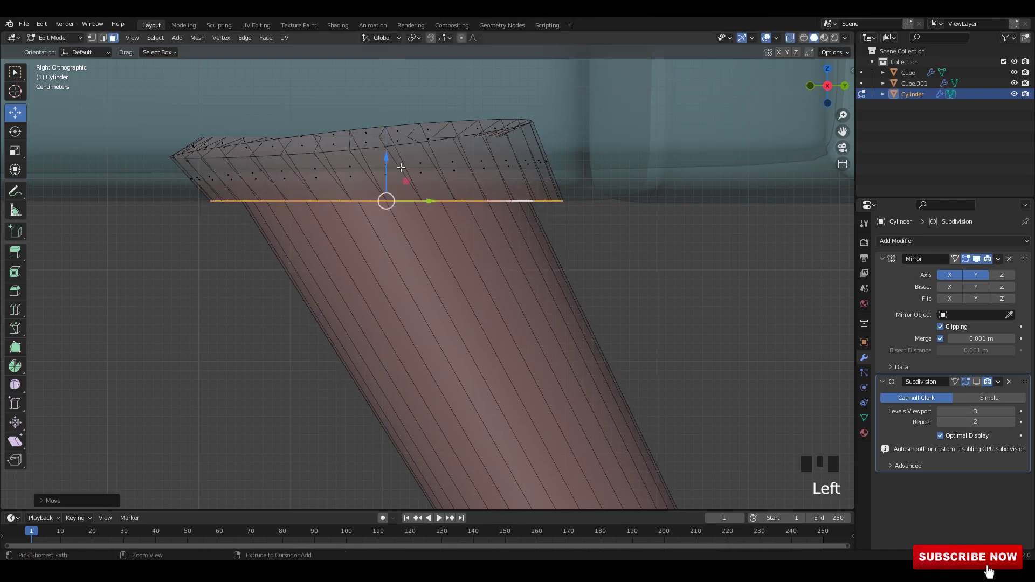
Select the collar's top face loop and flatten it by scaling to 0 along Z.
alt+shift+click(431, 161)
key(alt+z)
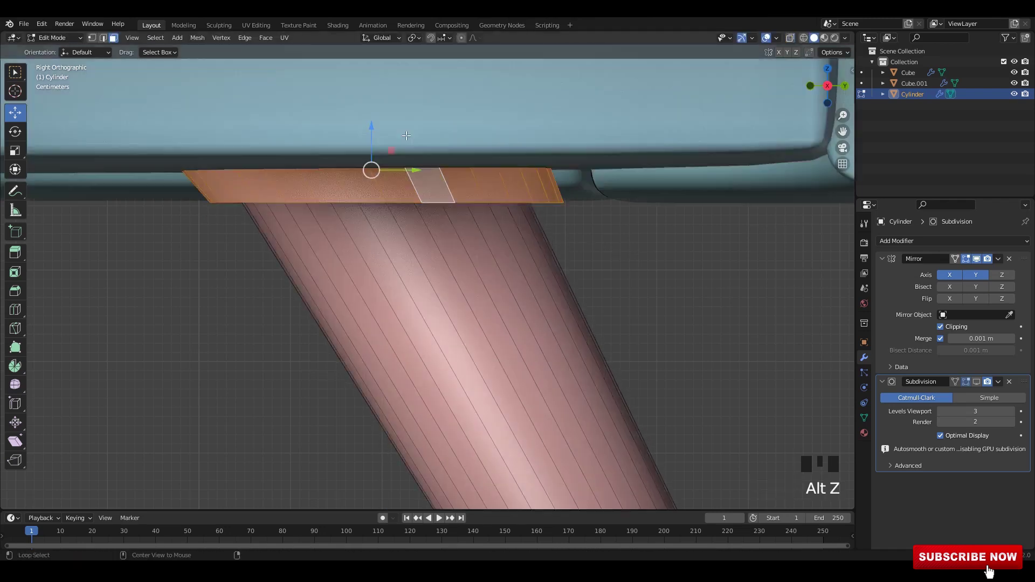
middle_drag(431, 161, 520, 189)
click(549, 142)
alt+shift+click(549, 143)
alt+shift+click(549, 143)
key(alt+z)
alt+middle_drag(575, 144, 562, 146)
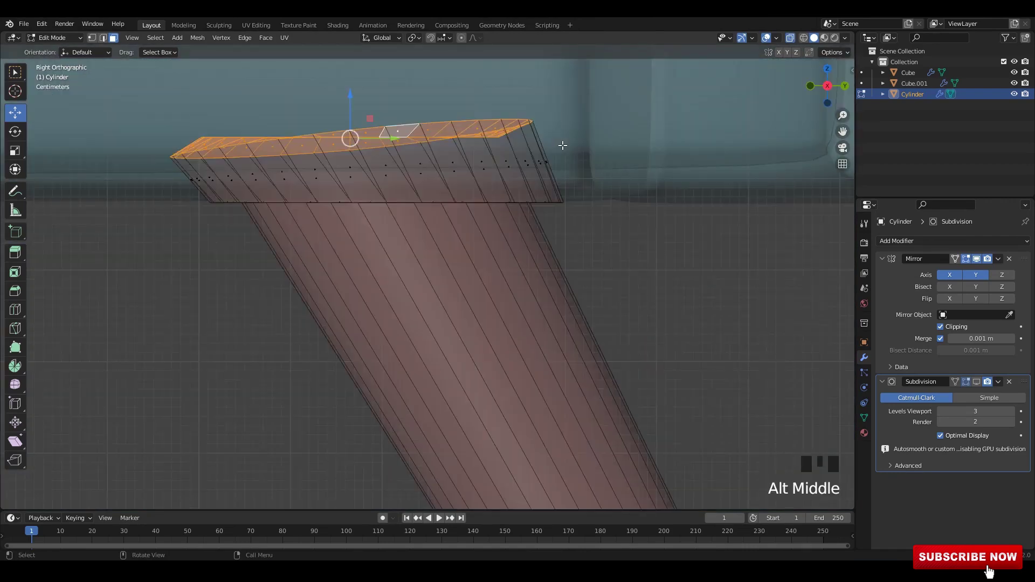
key(z)
key(0)
click(562, 146)
key(alt+z)
scroll(429, 273, down, 6)
key(Tab)
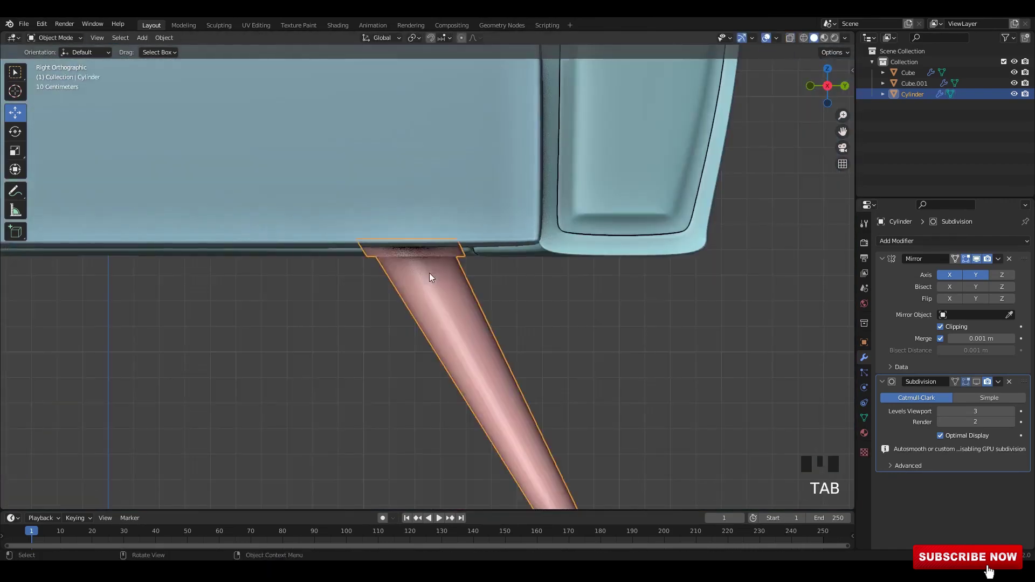
Turn the Subdivision modifier's viewport display back on and inspect the collars at the tops of the legs.
middle_drag(551, 359, 581, 337)
click(582, 339)
scroll(583, 339, down, 4)
scroll(703, 326, down, 5)
middle_drag(625, 264, 577, 259)
scroll(486, 256, up, 4)
key(Tab)
scroll(426, 253, up, 3)
key(Tab)
shift+middle_drag(398, 241, 469, 253)
key(Tab)
key(Tab)
Apply the legs' transforms and bevel the collar's lower rim and the edge loop where it meets the leg.
click(461, 254)
key(ctrl+a)
click(462, 253)
key(Tab)
click(473, 243)
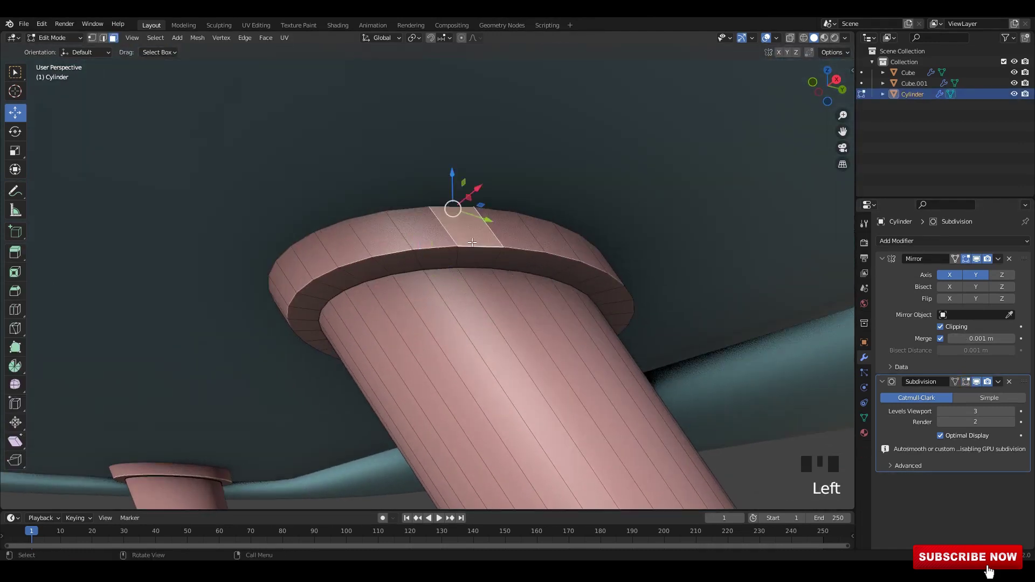
scroll(547, 302, up, 2)
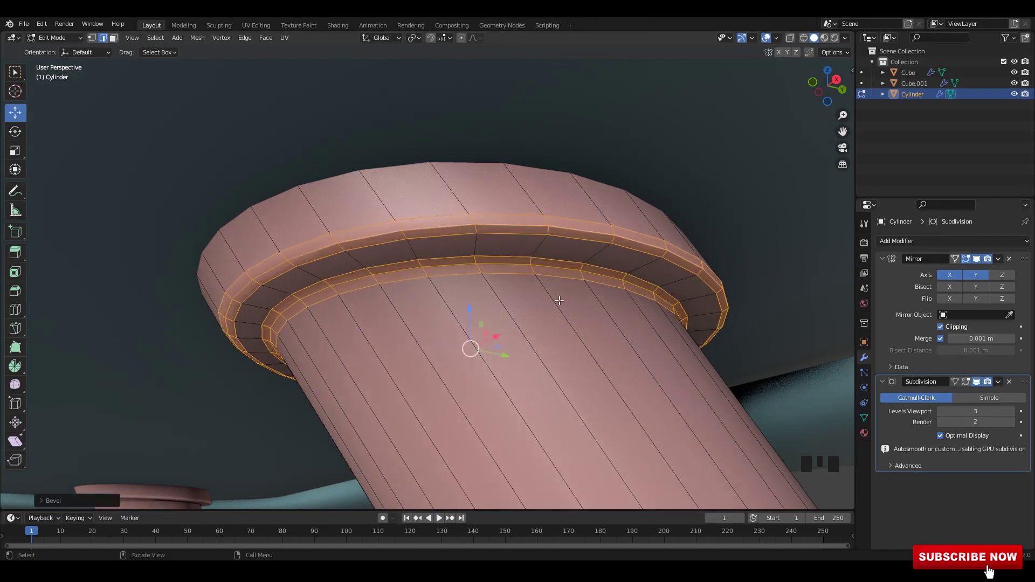
Examine how the beveled collar sits against the seat's underside, from the side and on the whole chair.
scroll(560, 301, down, 7)
key(Tab)
middle_drag(577, 321, 558, 346)
click(506, 293)
middle_drag(507, 293, 470, 280)
key(Tab)
key(KP_3)
key(alt+z)
scroll(470, 276, up, 1)
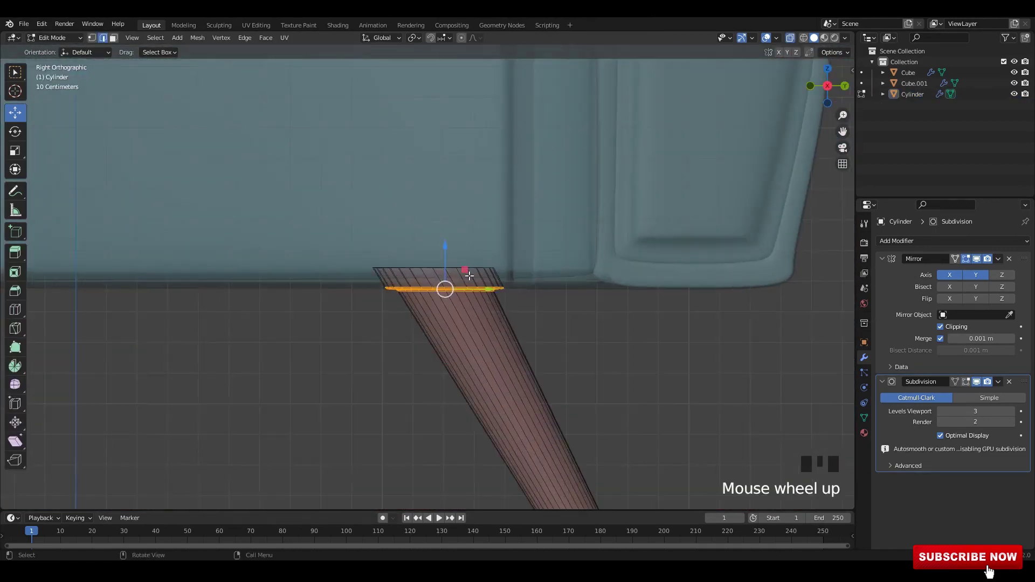
scroll(469, 276, up, 2)
key(alt+z)
key(Tab)
click(587, 350)
scroll(555, 326, down, 10)
middle_drag(554, 326, 543, 294)
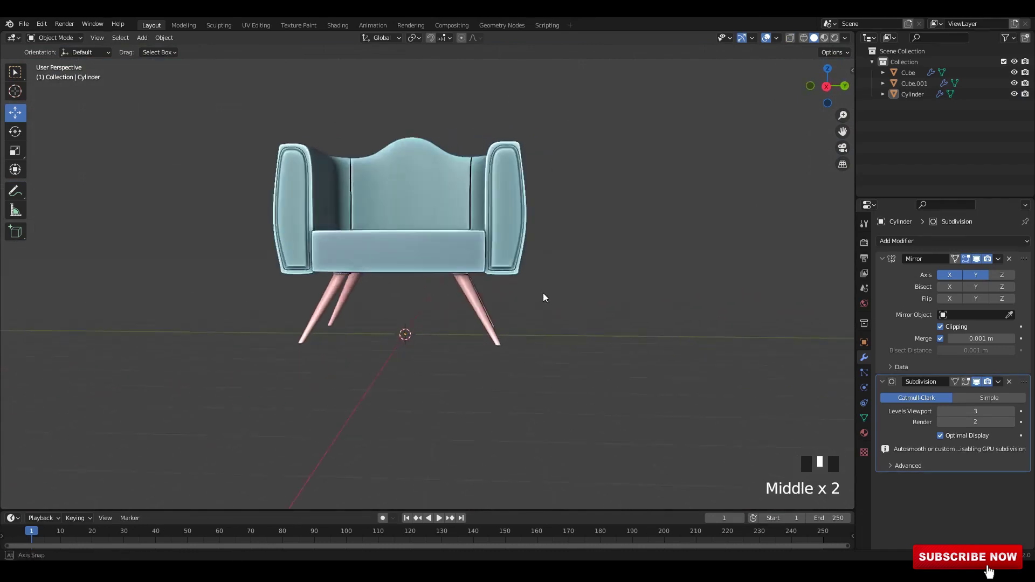
Move the collar's beveled lower loops slightly up toward the seat and inward along Y.
scroll(539, 290, up, 5)
key(Tab)
key(KP_3)
key(alt+z)
scroll(443, 211, up, 7)
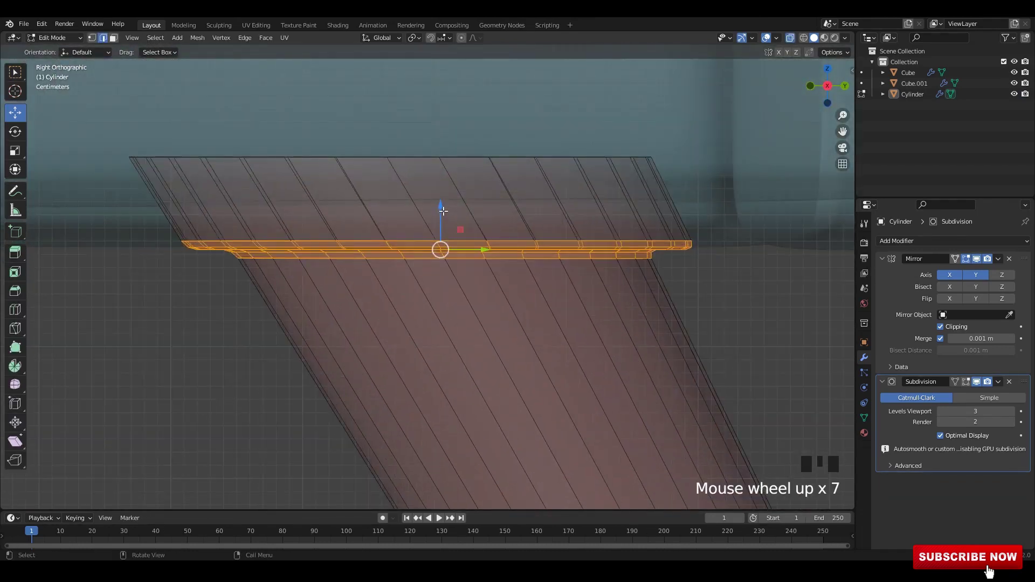
drag(443, 211, 443, 190)
key(alt+z)
drag(485, 233, 464, 233)
scroll(527, 324, down, 14)
key(Tab)
Select the collar's top ring, and resize and shift it along Y to make the collar's sides vertical.
middle_drag(575, 317, 494, 257)
key(Tab)
scroll(507, 263, up, 4)
scroll(494, 257, down, 3)
alt+middle_click(482, 238)
alt+middle_click(483, 238)
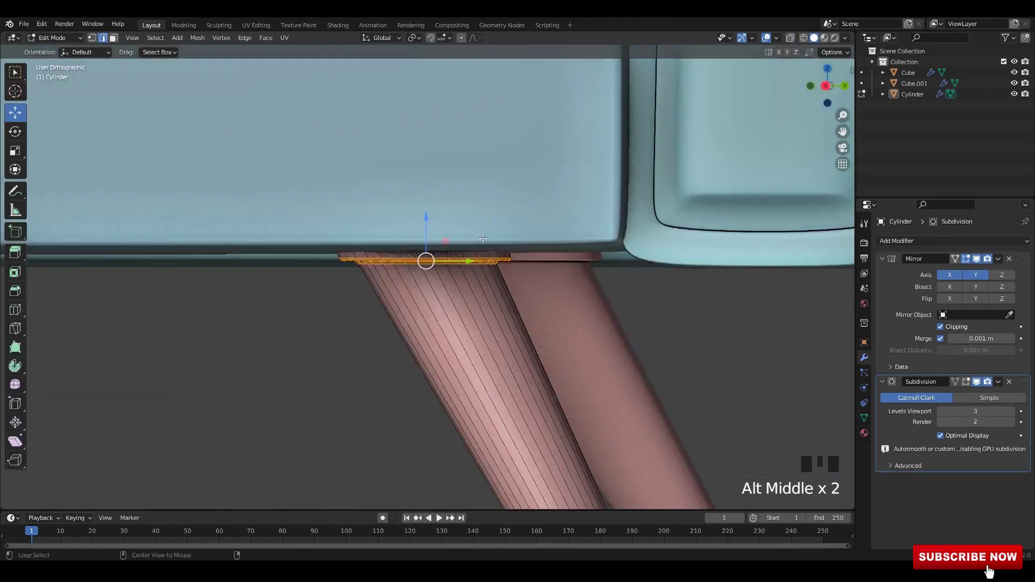
scroll(483, 239, up, 4)
key(alt+z)
drag(160, 123, 625, 220)
drag(444, 192, 457, 193)
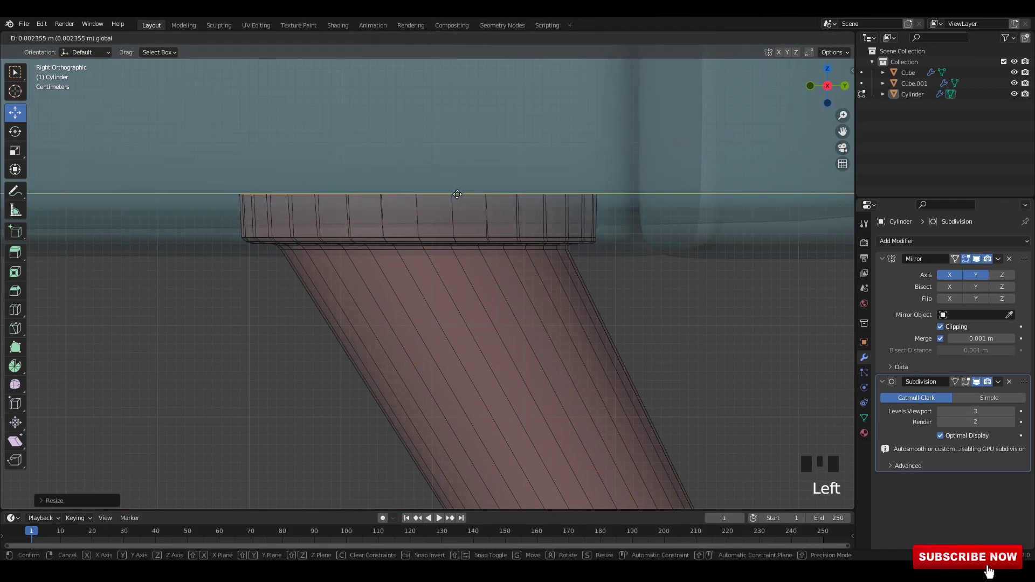
key(Return)
Lower the collar's top ring slightly along Z to shorten the collar.
key(alt+z)
key(alt+z)
drag(416, 156, 416, 167)
key(alt+z)
key(Tab)
scroll(493, 330, down, 3)
click(491, 325)
Scale the collar's lower outer edge loop slightly along Z and adjust its height near the seat's underside.
key(Tab)
scroll(409, 232, up, 4)
key(alt+z)
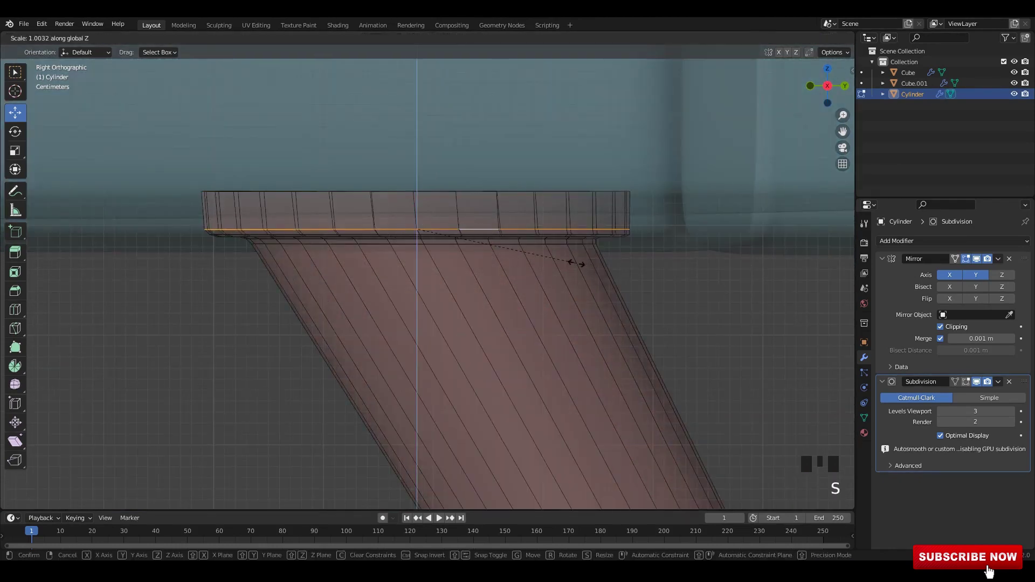
scroll(518, 243, up, 3)
drag(456, 194, 459, 196)
scroll(462, 200, down, 2)
key(alt+z)
scroll(464, 203, down, 1)
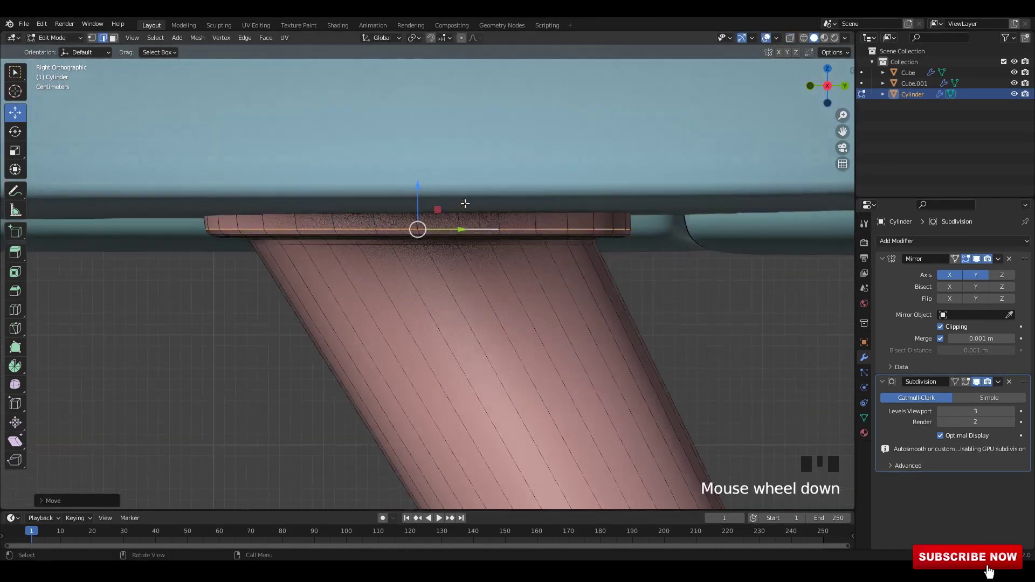
Examine the leg's collar from below and the finished armchair from the front.
key(Tab)
middle_drag(480, 276, 454, 290)
click(493, 309)
key(ctrl+a)
click(493, 309)
key(Tab)
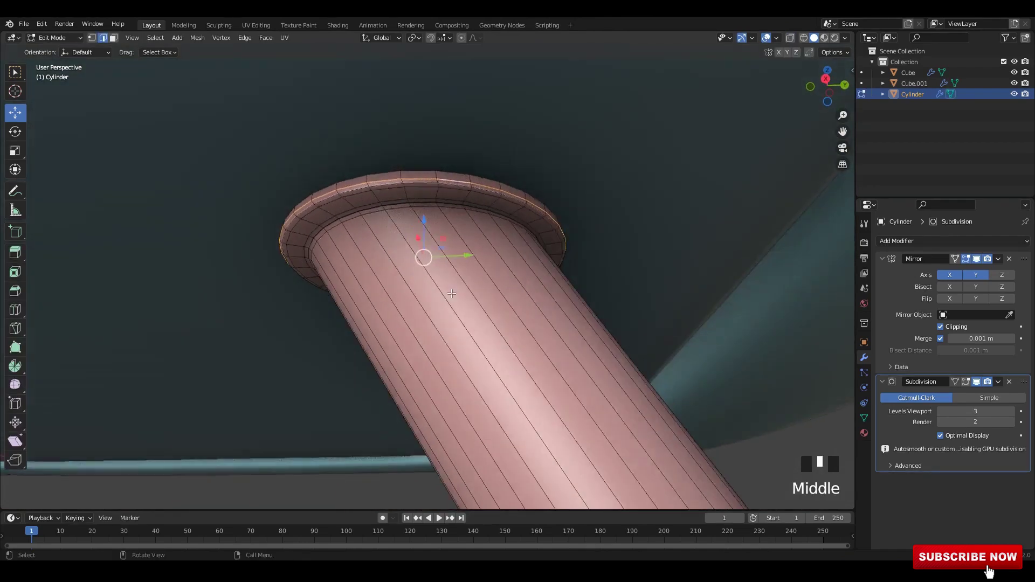
scroll(486, 275, up, 1)
middle_drag(510, 269, 512, 240)
key(Tab)
scroll(512, 240, down, 8)
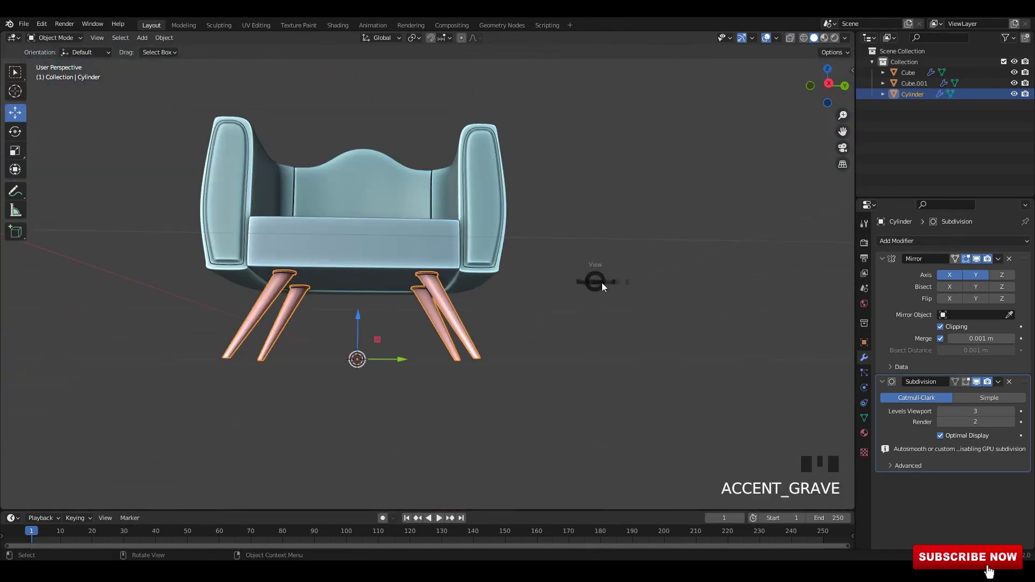
click(585, 264)
mouse_move(584, 263)
middle_down()
mouse_move(595, 282)
mouse_move(569, 270)
middle_up()
key(a)
key(grave)
click(678, 290)
middle_drag(684, 289, 675, 282)
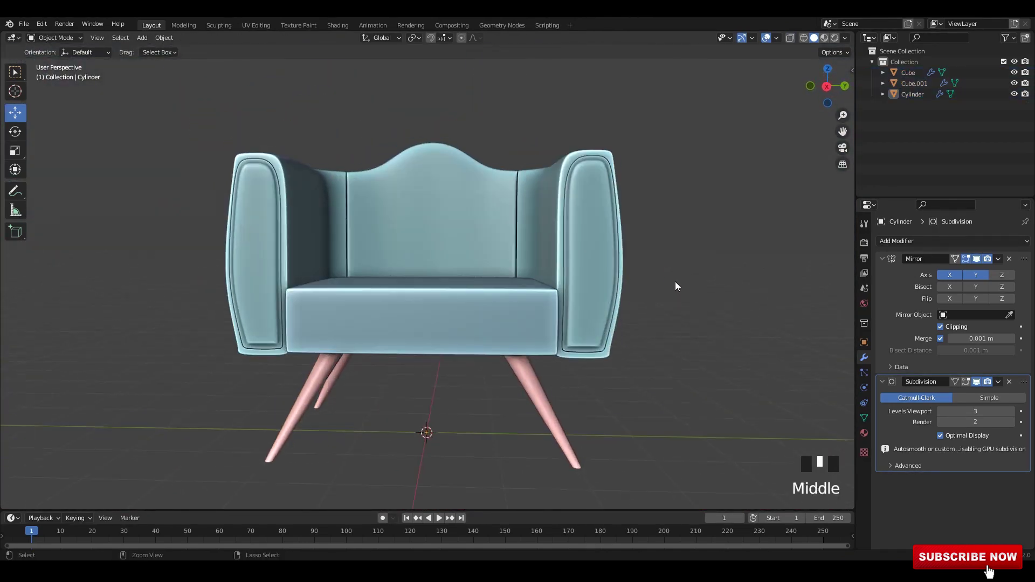
Save the file, then add a plane under the chair and scale it up about 42.6 times as a floor.
key(ctrl+s)
scroll(636, 279, down, 3)
middle_drag(594, 277, 636, 297)
key(shift+a)
click(377, 165)
scroll(490, 327, down, 2)
key(s)
click(713, 345)
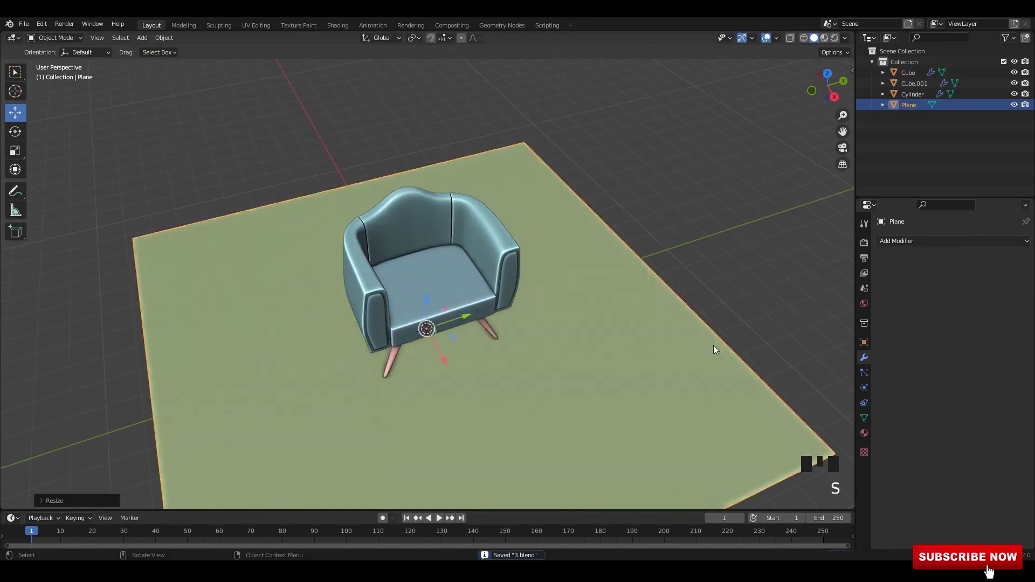
key(s)
scroll(723, 303, down, 5)
click(712, 292)
scroll(590, 279, down, 2)
Extrude the floor plane's back edge and both side edges upward into three tall walls.
key(Tab)
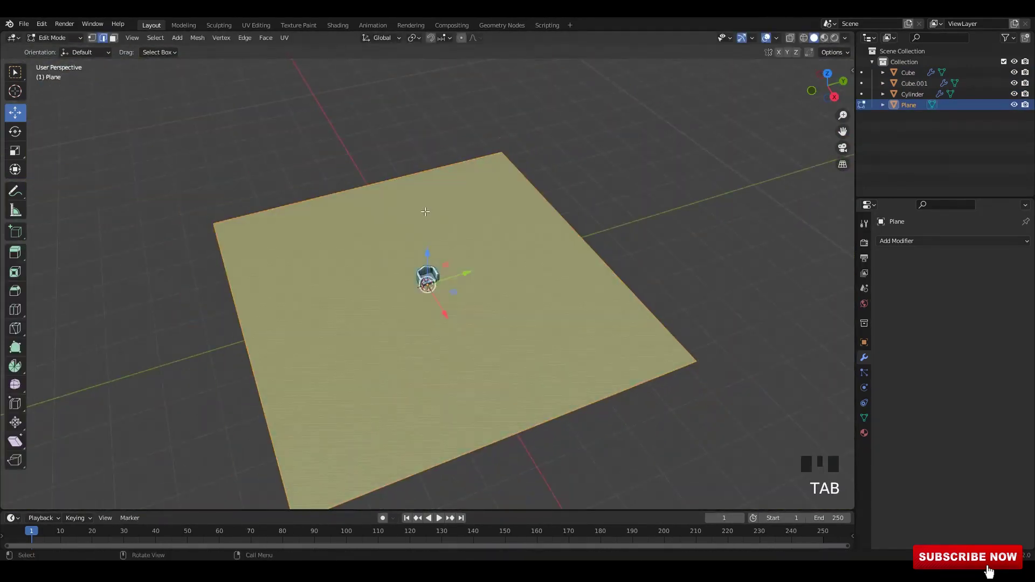
shift+drag(201, 289, 201, 289)
middle_drag(200, 289, 227, 281)
key(e)
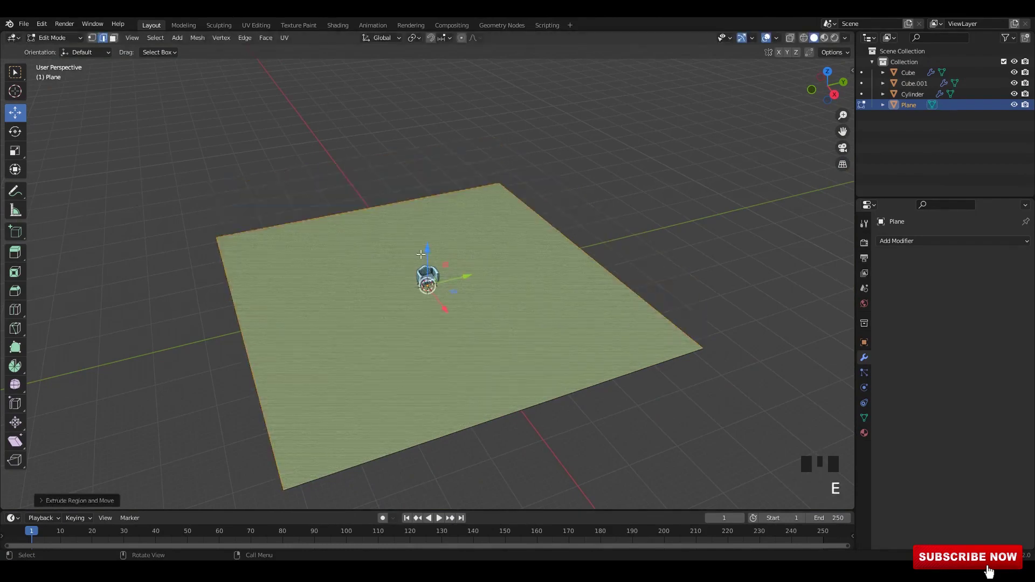
click(428, 386)
Bevel the edges where the backdrop's floor and walls meet with two segments.
key(a)
scroll(458, 362, up, 4)
key(ctrl+b)
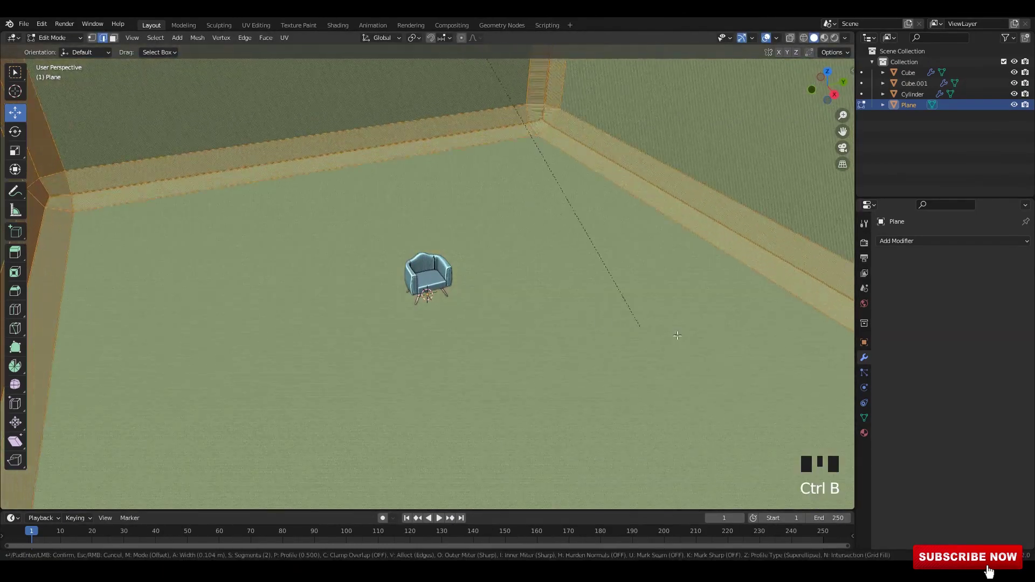
click(651, 244)
key(Tab)
Add a Subdivision Surface modifier with viewport level 3 to the backdrop plane.
scroll(447, 281, up, 4)
click(447, 281)
scroll(448, 280, up, 9)
middle_drag(586, 306, 582, 280)
scroll(581, 282, down, 5)
click(671, 292)
click(670, 283)
key(ctrl+3)
click(668, 267)
Frame the armchair against the backdrop, hide the toolbar and save the file.
shift+middle_drag(668, 268, 641, 263)
scroll(631, 263, up, 1)
middle_drag(640, 262, 582, 274)
click(640, 264)
key(ctrl+s)
key(t)
shift+middle_drag(583, 274, 561, 265)
key(ctrl+s)
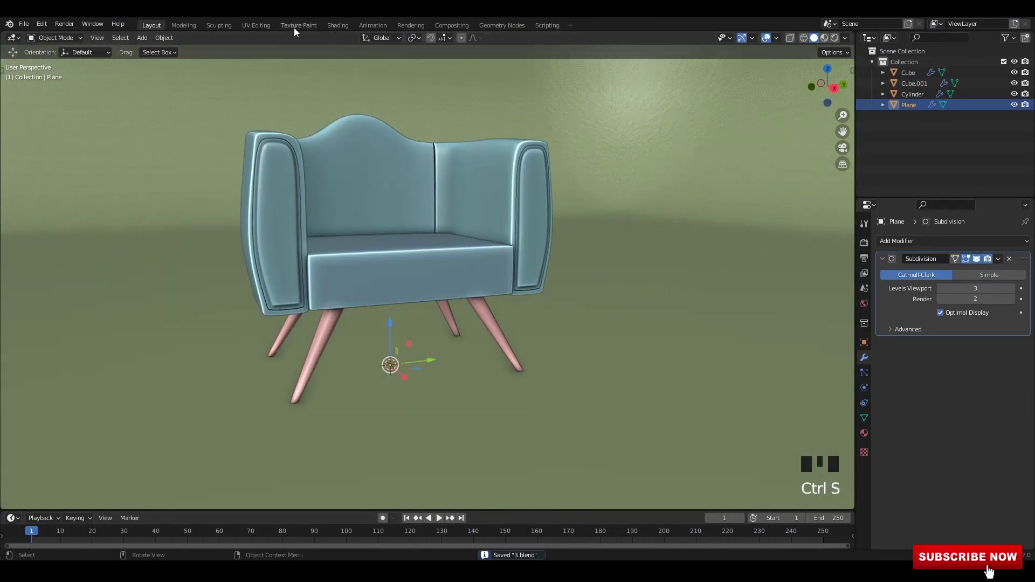
Switch to the Shading workspace and show the scene in rendered viewport shading.
click(355, 25)
scroll(215, 198, up, 3)
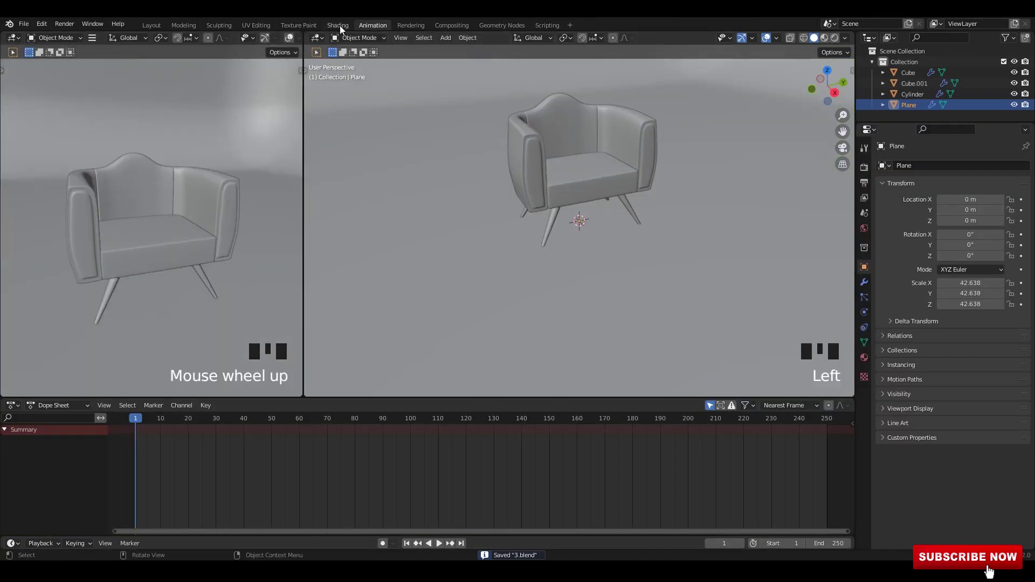
click(410, 25)
click(363, 26)
scroll(577, 216, up, 2)
click(338, 25)
middle_click(496, 163)
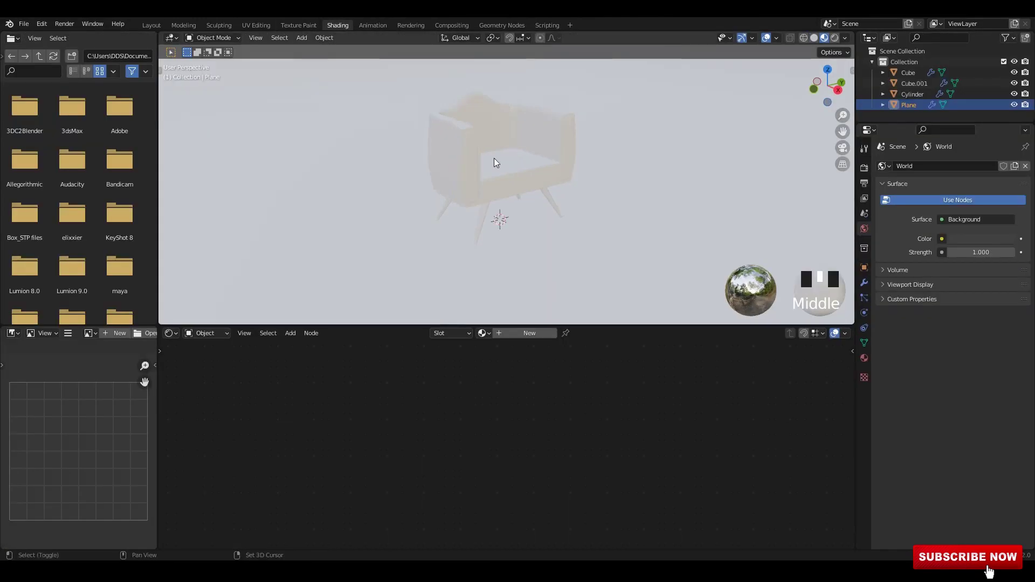
shift+middle_drag(496, 163, 469, 179)
click(835, 38)
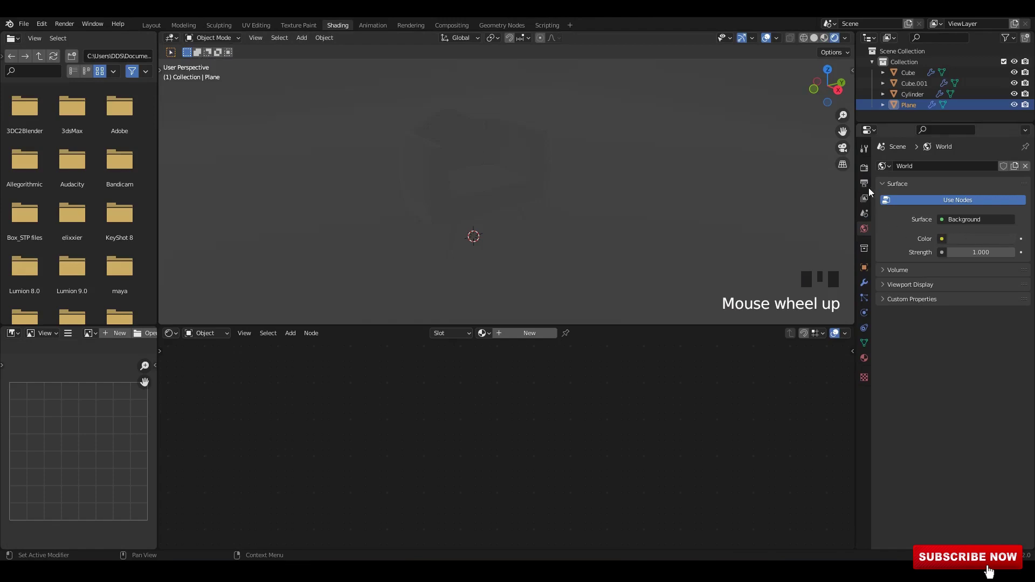
Enable Eevee's Ambient Occlusion with a distance of 2 m, Bloom and Screen Space Reflections.
click(865, 153)
click(920, 242)
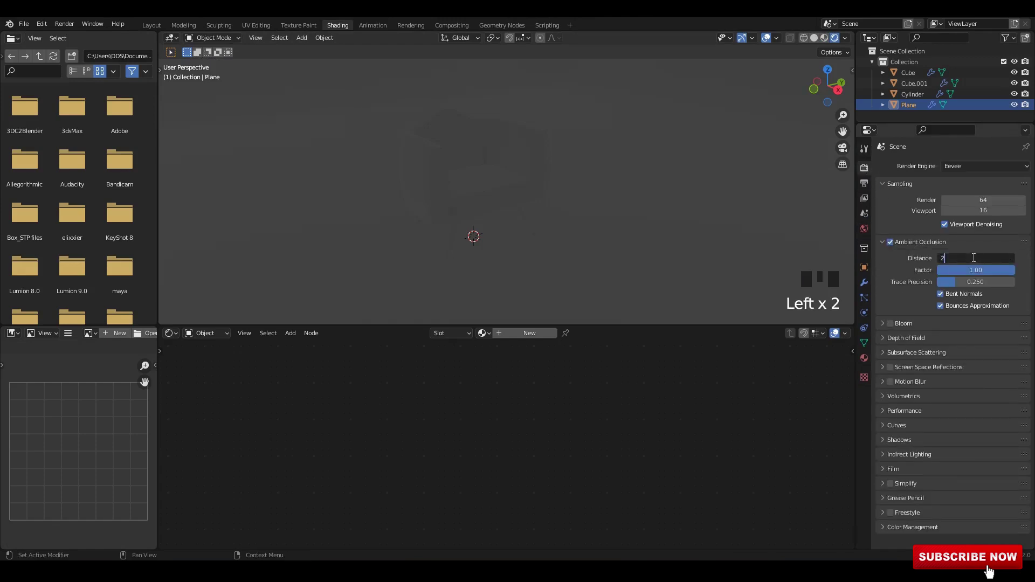
click(888, 322)
click(890, 323)
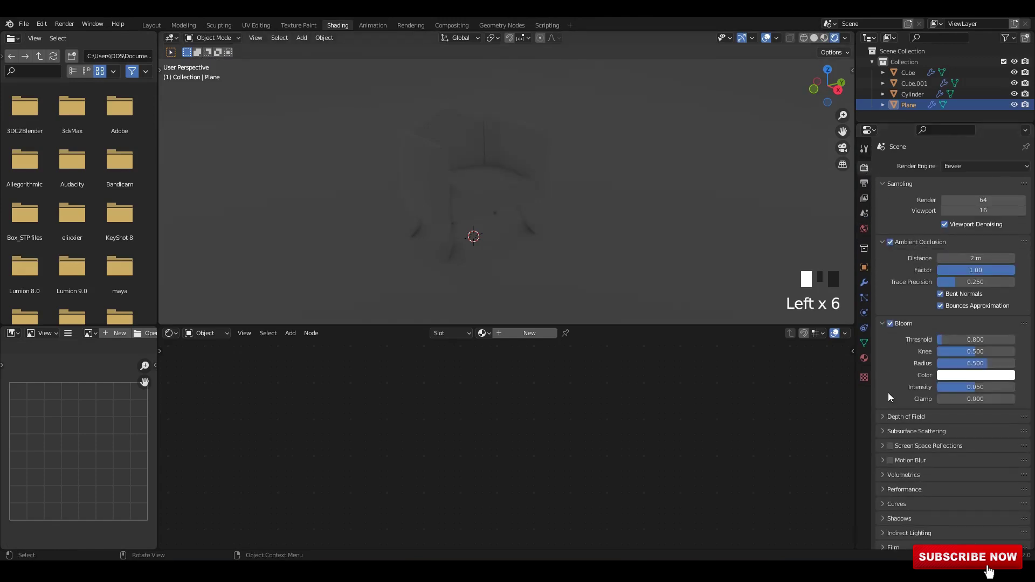
scroll(889, 389, down, 3)
click(846, 38)
click(806, 106)
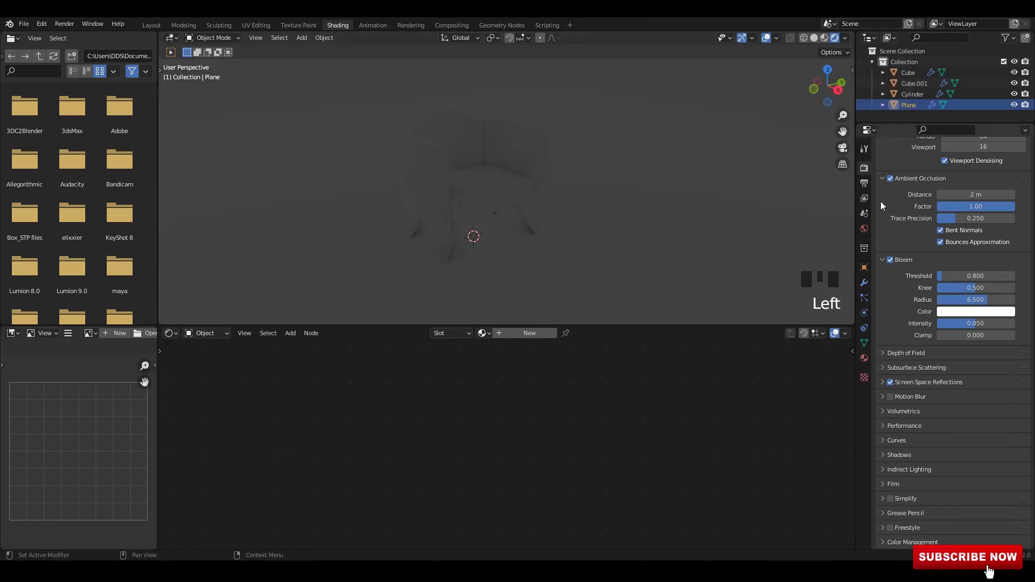
Raise the world background strength to 4.9 and give the backdrop a new material with a light grey base color.
click(864, 229)
drag(980, 252, 1014, 252)
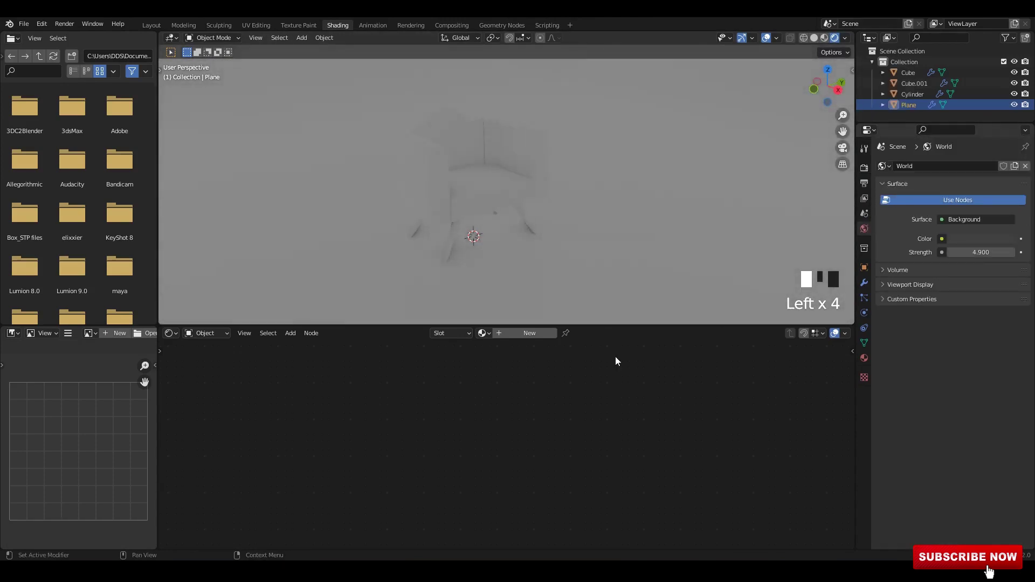
click(541, 333)
click(488, 388)
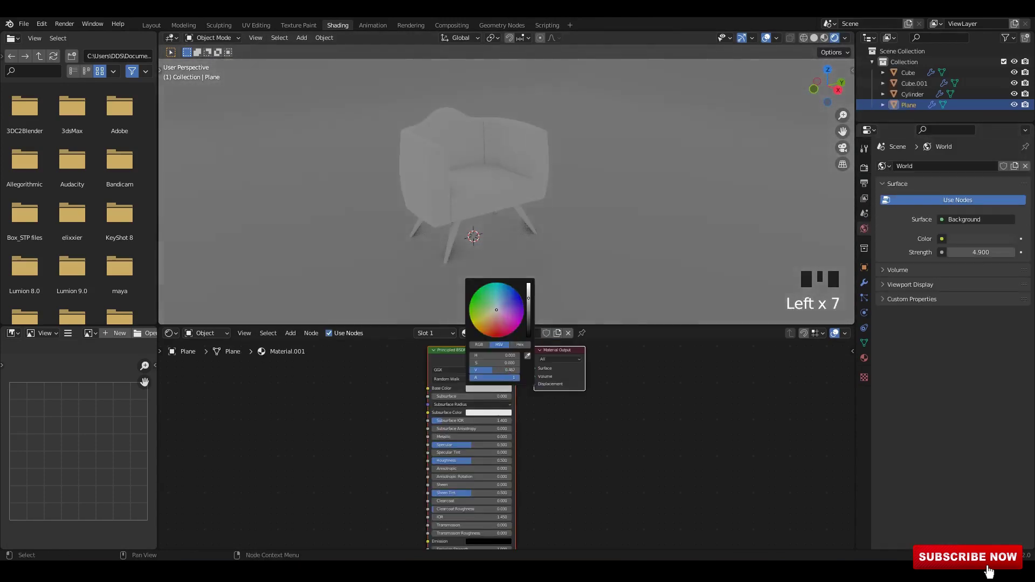
Change the render engine to Cycles.
middle_drag(736, 180, 702, 183)
click(865, 168)
click(962, 166)
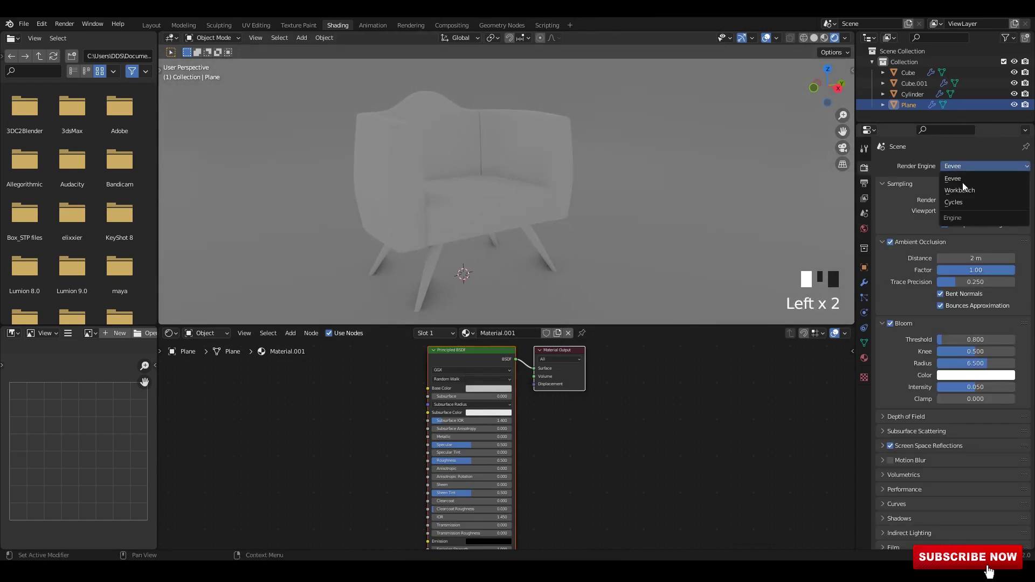
click(953, 202)
Add a sun light, place it high above and in front of the chair, and tilt it using the front view.
scroll(525, 149, down, 2)
key(shift+a)
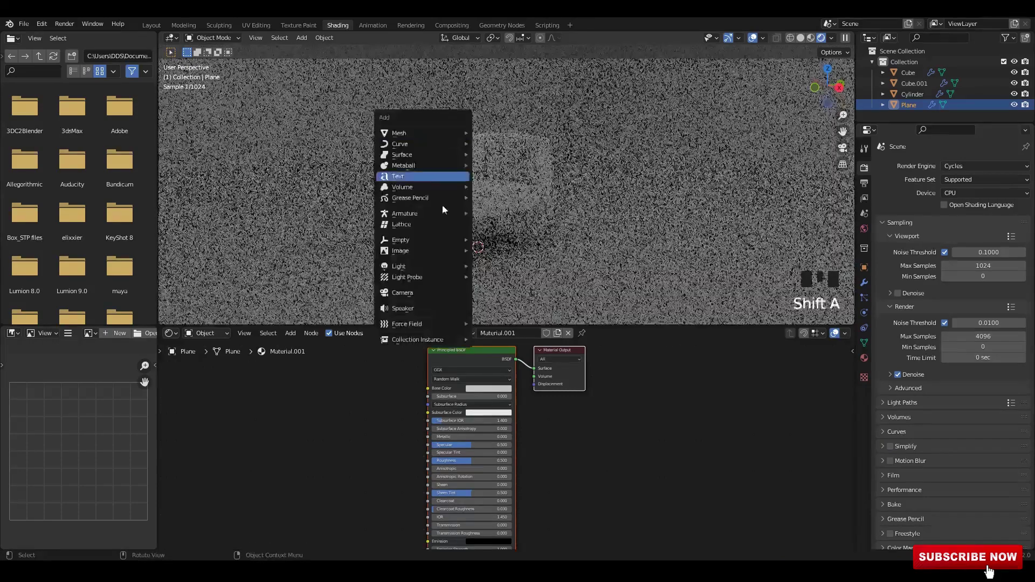
click(516, 277)
alt+middle_drag(516, 277, 477, 231)
scroll(730, 82, down, 4)
click(790, 38)
key(g)
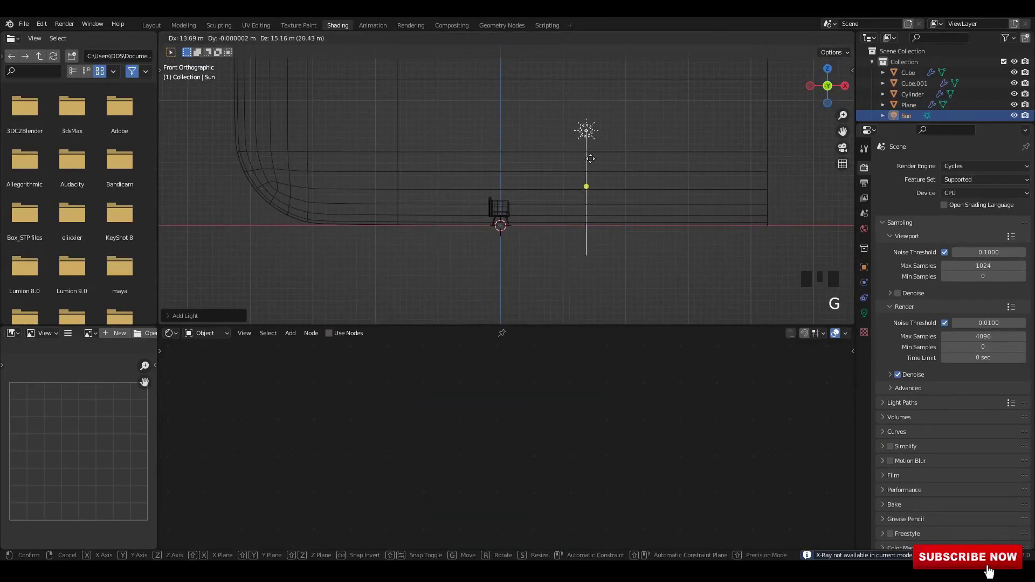
click(574, 139)
key(r)
click(589, 208)
scroll(531, 187, up, 7)
mouse_move(590, 209)
middle_down()
mouse_move(530, 186)
mouse_move(541, 136)
middle_up()
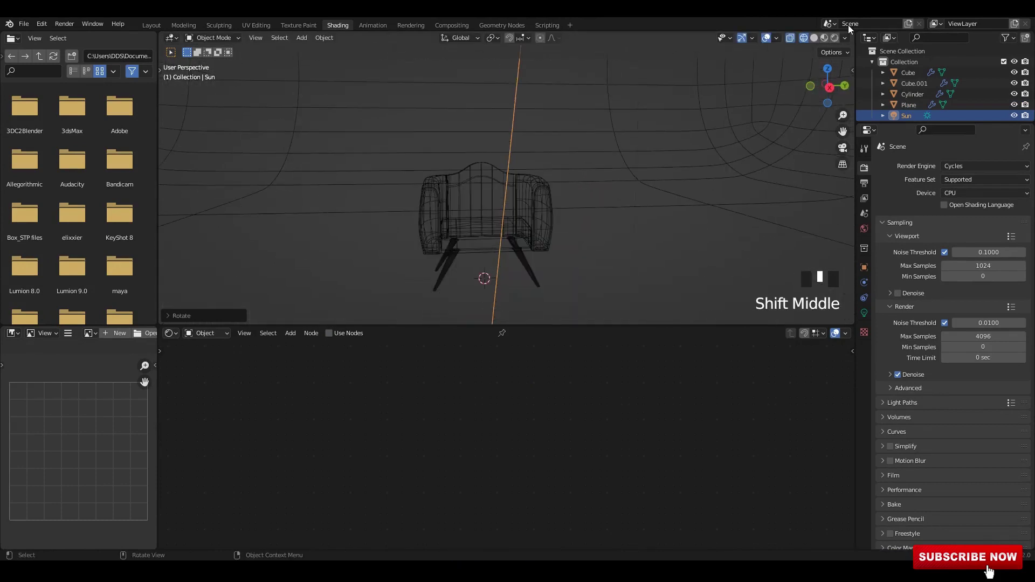
Return to rendered shading, enable viewport denoising, and set the viewport and render max samples to 64.
click(824, 38)
middle_drag(652, 161, 658, 135)
click(835, 38)
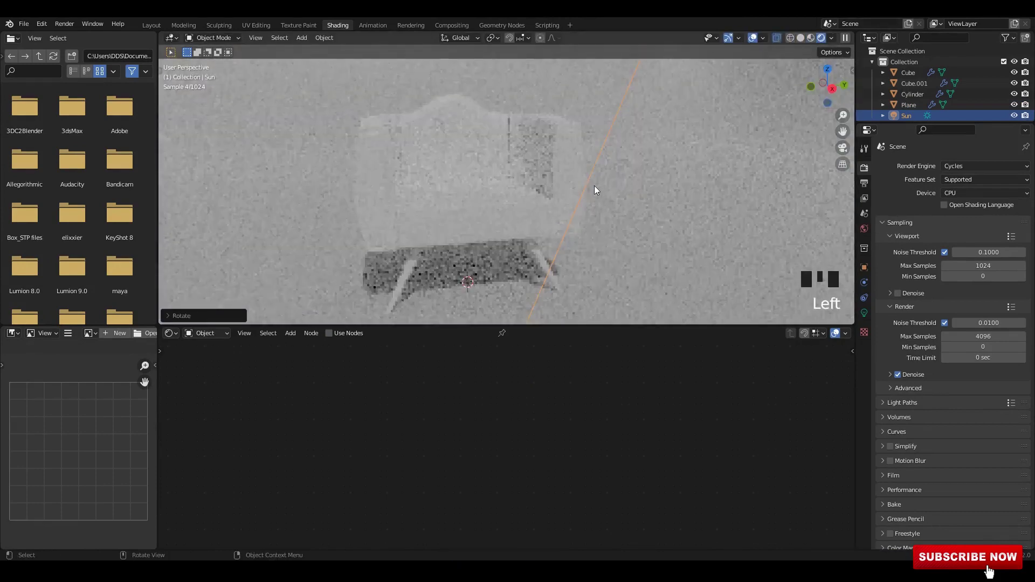
shift+middle_drag(596, 192, 596, 162)
click(898, 293)
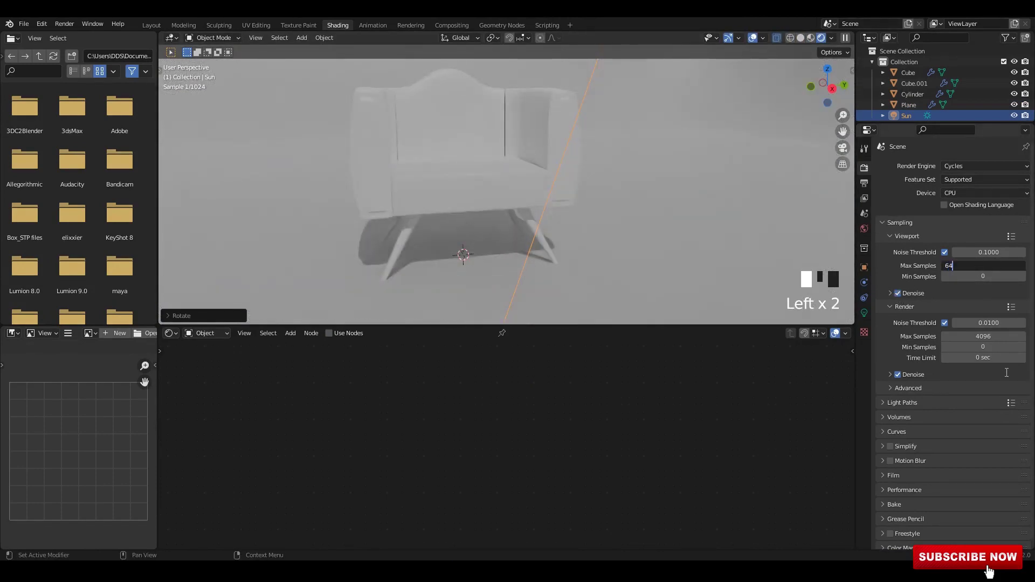
click(717, 234)
Give the chair legs a new material and add an Ambient Occlusion node to it.
scroll(652, 212, down, 1)
middle_drag(652, 212, 673, 213)
click(556, 198)
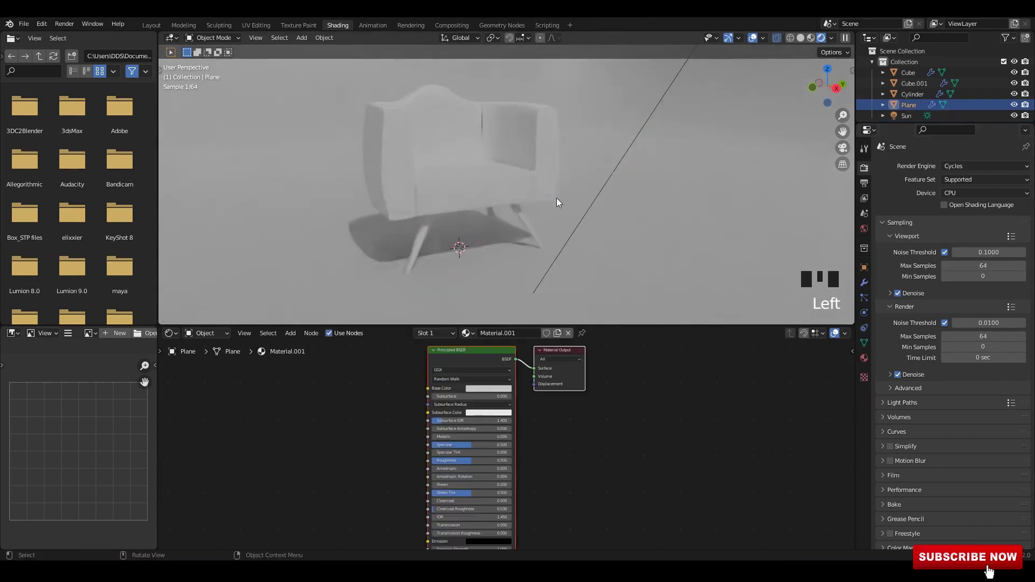
middle_drag(556, 199, 561, 213)
click(526, 218)
click(525, 218)
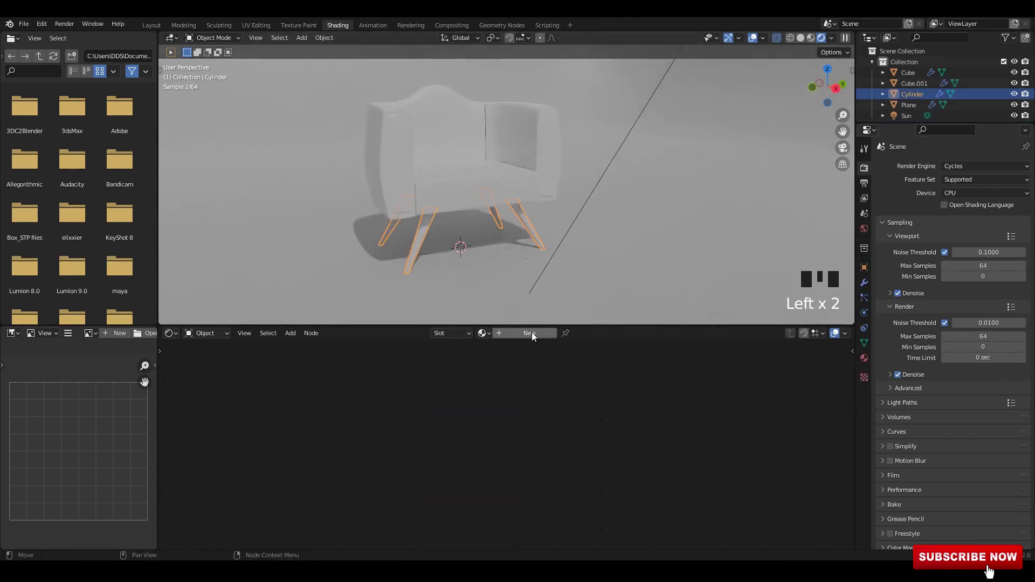
click(520, 415)
key(shift+a)
click(415, 404)
click(475, 423)
click(377, 408)
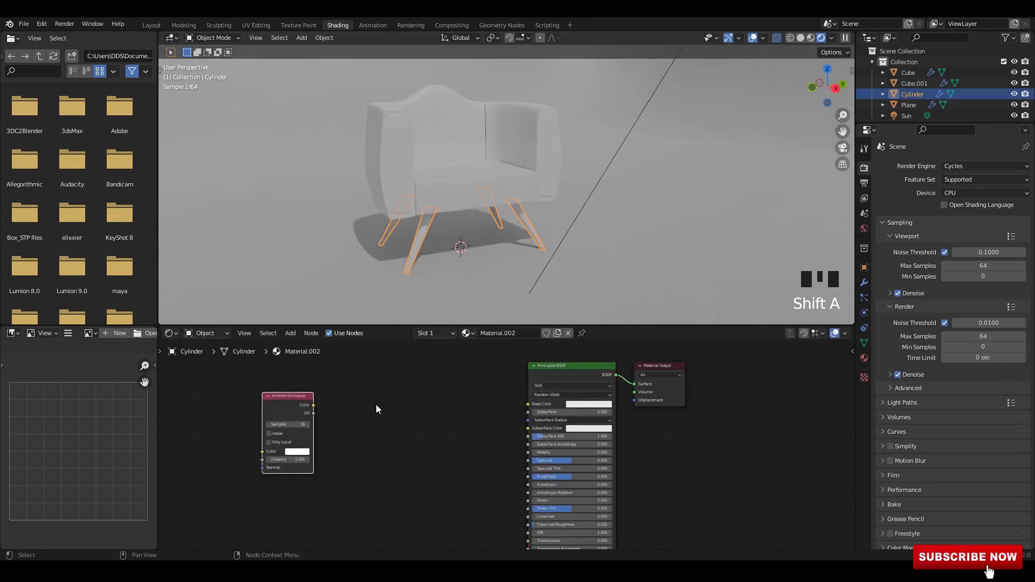
Add a ColorRamp node beside the Ambient Occlusion node and move both lower in the node graph.
key(shift+a)
click(376, 404)
click(401, 423)
click(382, 403)
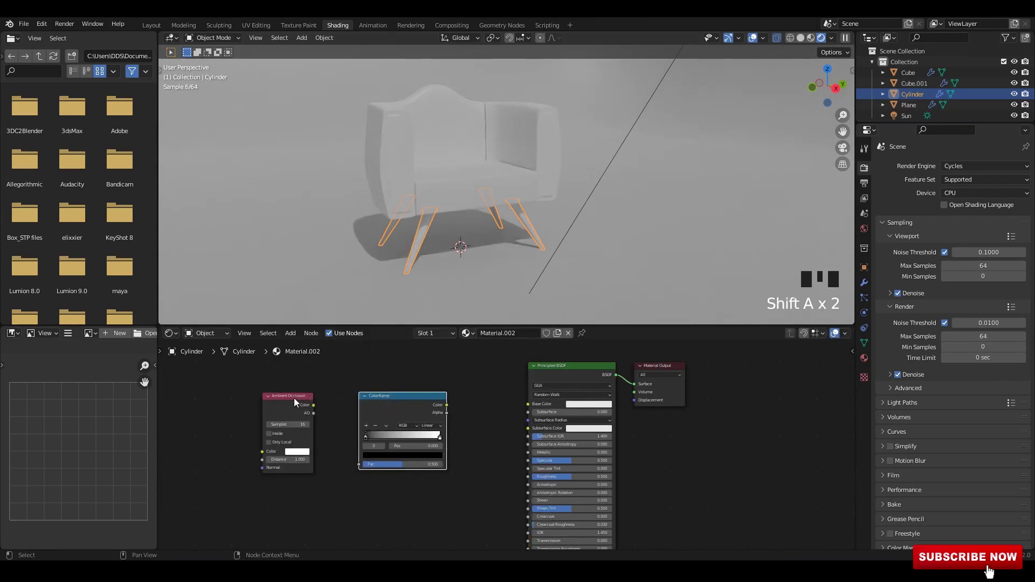
drag(295, 400, 318, 400)
drag(319, 376, 402, 429)
drag(384, 401, 385, 461)
Add a Geometry node above the Ambient Occlusion node and place a duplicate of the ColorRamp beside it.
key(shift+a)
click(390, 404)
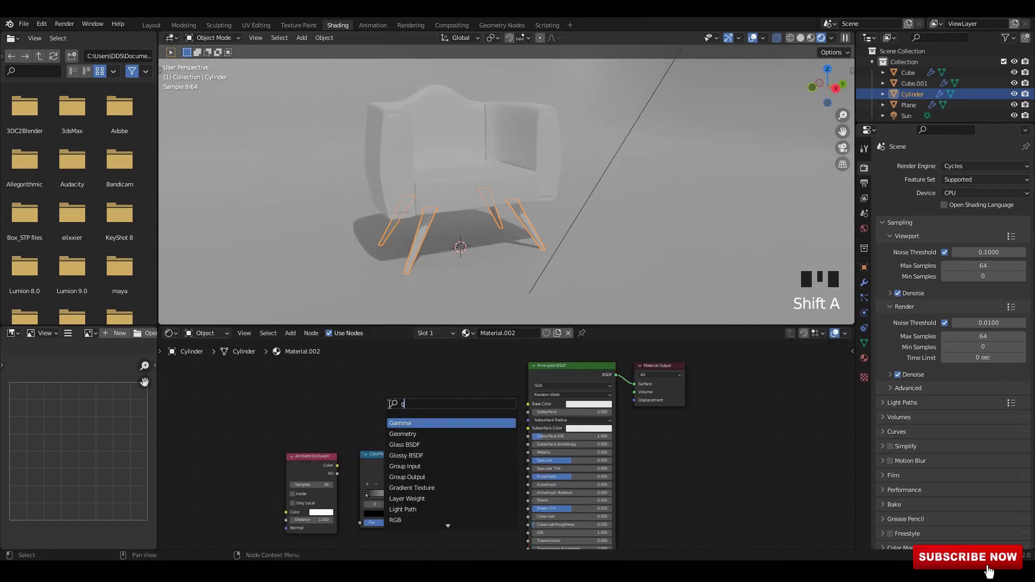
click(403, 434)
click(386, 455)
key(shift+d)
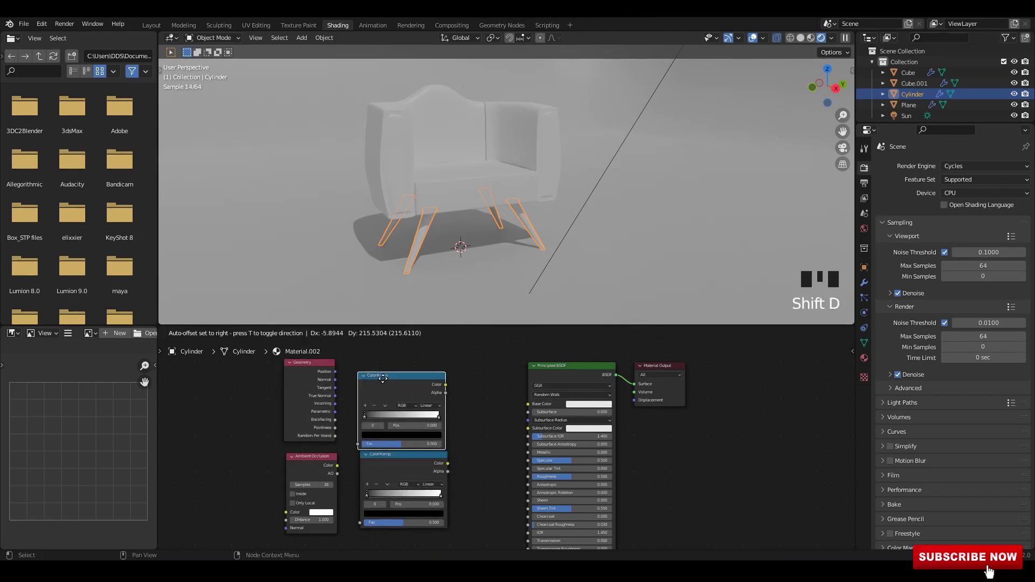
click(341, 429)
Connect Geometry's Pointiness to the upper ColorRamp's Fac, preview that ramp in the viewer and bring its stops close together.
drag(321, 426, 356, 415)
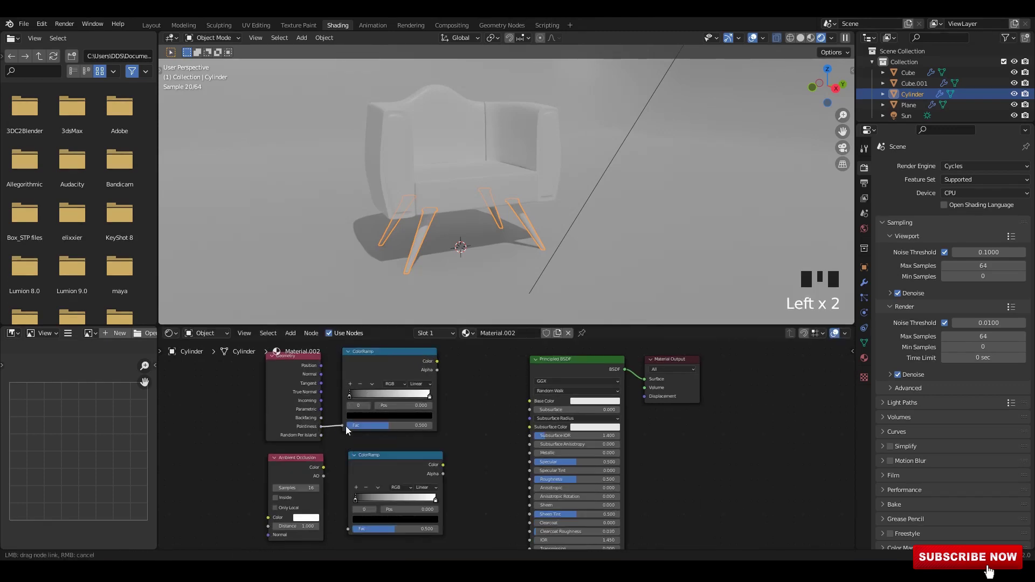
ctrl+shift+click(379, 365)
scroll(356, 380, up, 3)
drag(307, 383, 370, 384)
scroll(356, 387, down, 7)
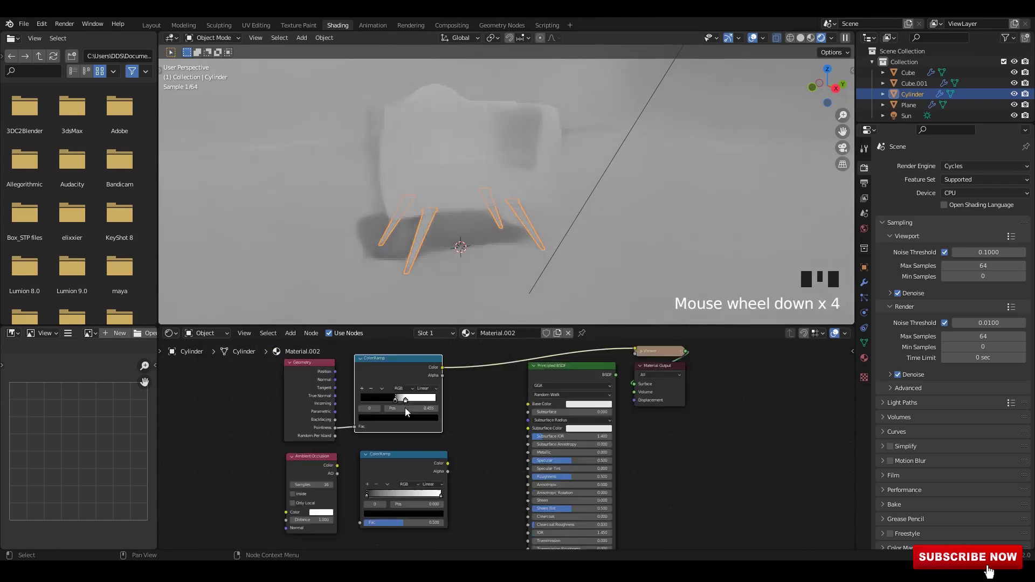
Connect the Ambient Occlusion node to the lower ColorRamp, preview it on the legs and adjust the ramp's stops.
drag(372, 461, 392, 506)
ctrl+shift+click(431, 475)
scroll(475, 278, up, 4)
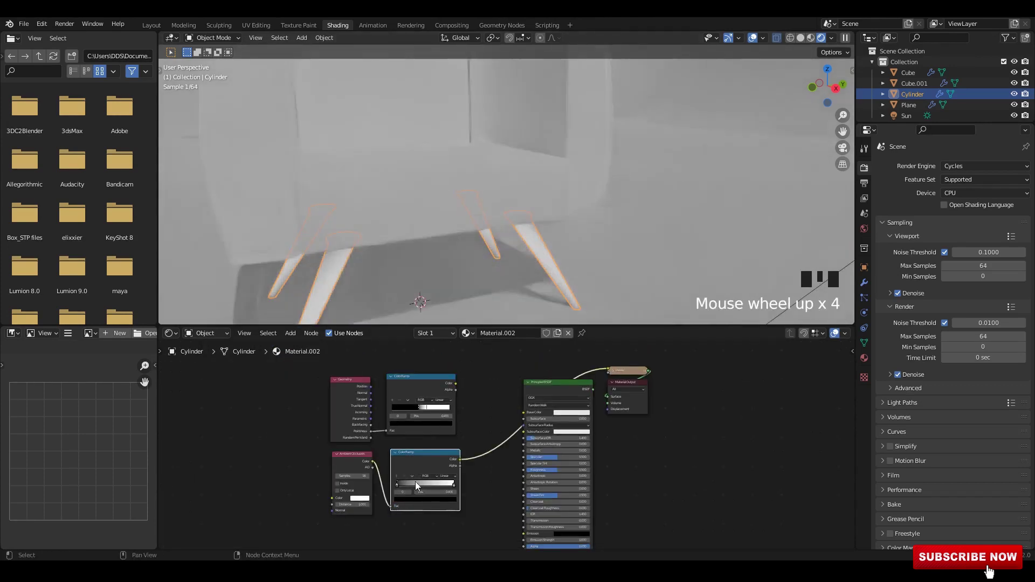
scroll(418, 480, up, 2)
middle_drag(417, 480, 424, 454)
click(400, 451)
drag(450, 460, 451, 459)
scroll(451, 460, down, 4)
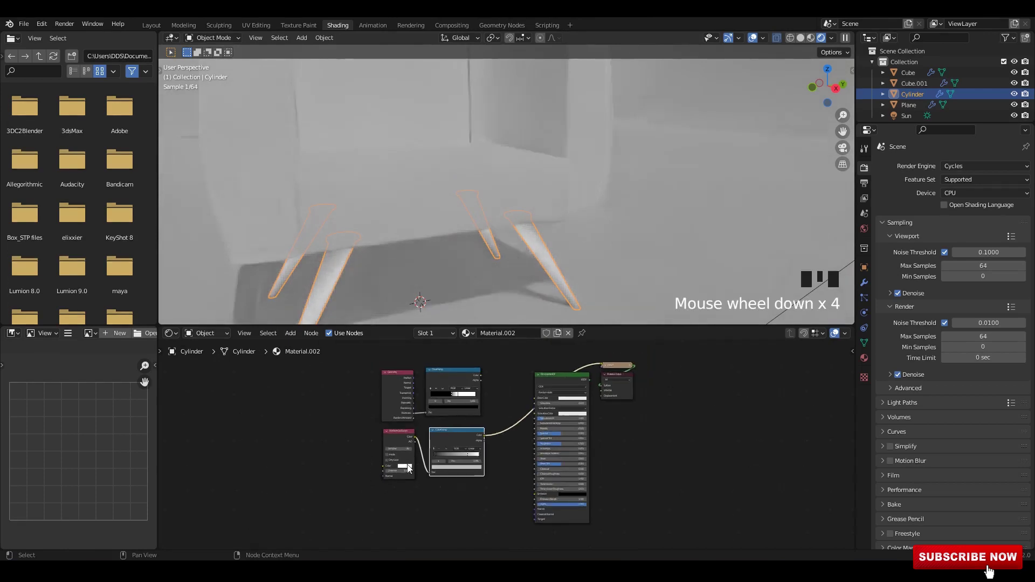
Spread the Geometry and Ambient Occlusion node groups apart and reconnect the Principled BSDF to the Material Output.
drag(373, 487, 454, 447)
drag(454, 447, 445, 469)
drag(370, 431, 437, 411)
drag(366, 488, 437, 411)
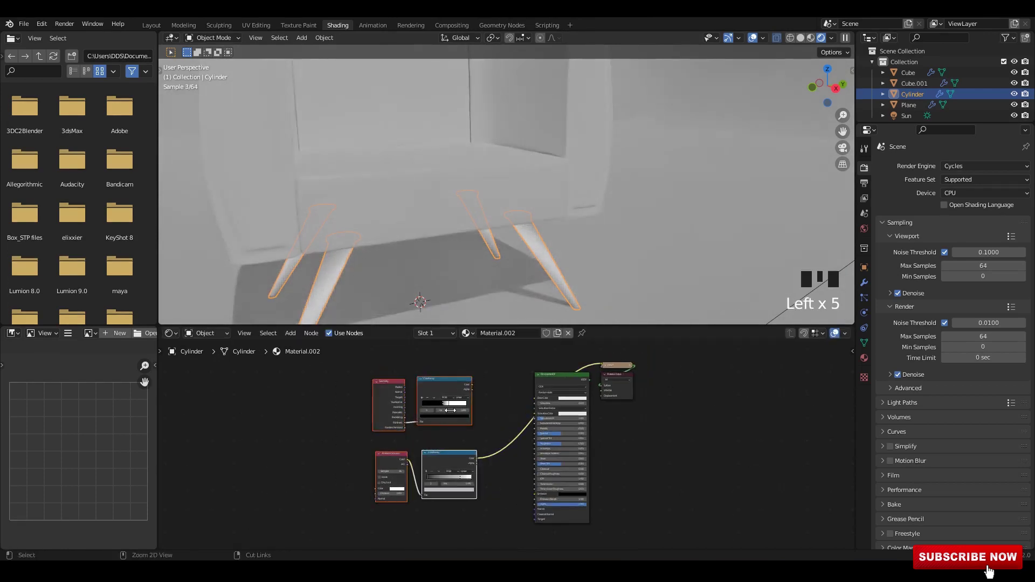
ctrl+shift+click(550, 385)
scroll(448, 443, up, 2)
middle_drag(448, 443, 443, 484)
scroll(442, 483, down, 1)
drag(312, 418, 434, 512)
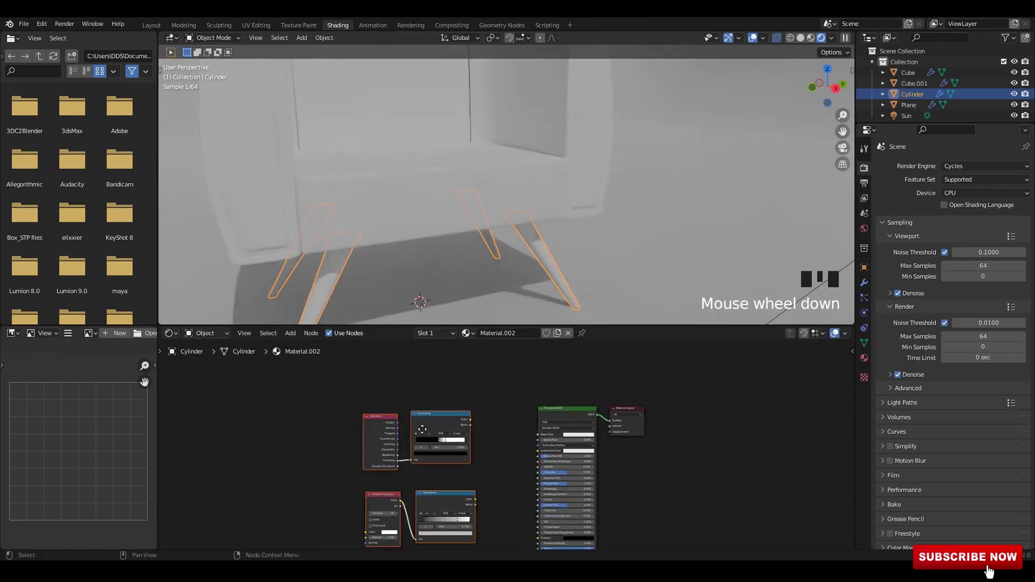
drag(439, 432, 412, 449)
Duplicate the Pointiness ColorRamp above the other nodes and set its white stop to position 1.000.
click(412, 448)
key(shift+d)
click(426, 379)
scroll(411, 384, up, 3)
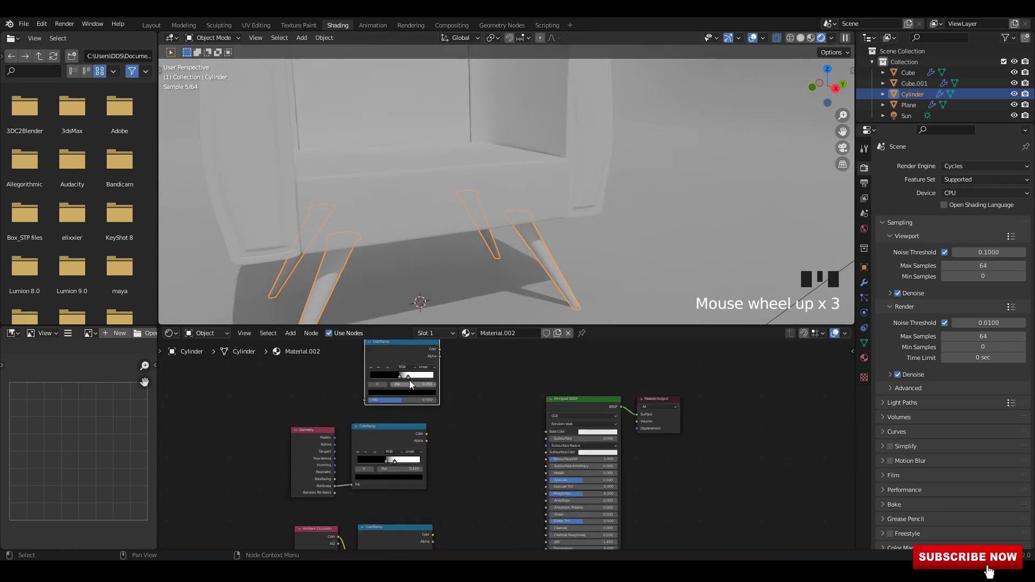
click(410, 379)
scroll(410, 379, down, 2)
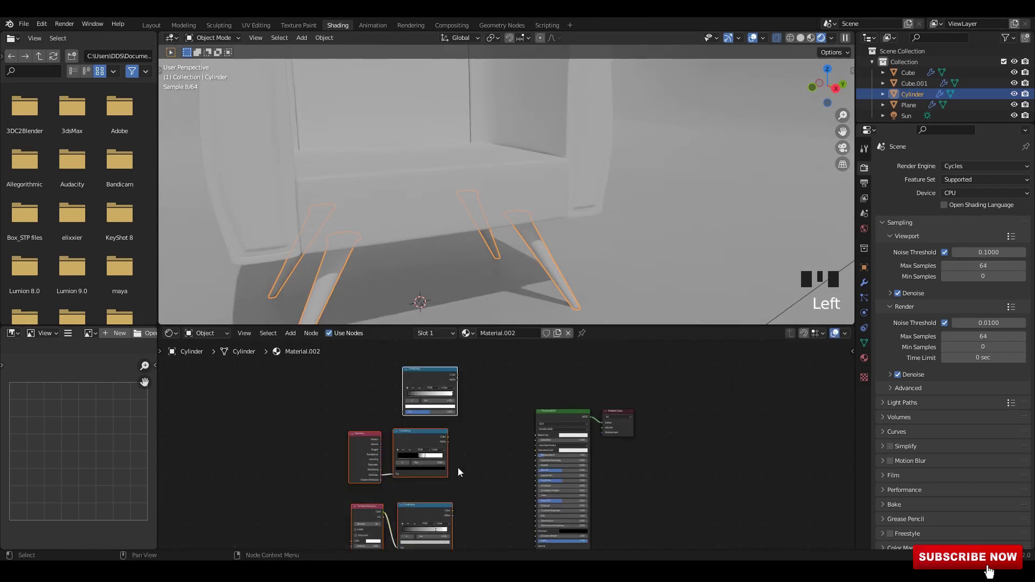
Combine the Pointiness and Ambient Occlusion ColorRamps in a Mix node, preview it and set its blend mode to Multiply.
middle_drag(468, 469, 454, 430)
ctrl+shift+right_drag(426, 423, 429, 478)
scroll(467, 438, up, 3)
drag(469, 437, 474, 404)
scroll(467, 401, up, 2)
ctrl+shift+click(447, 398)
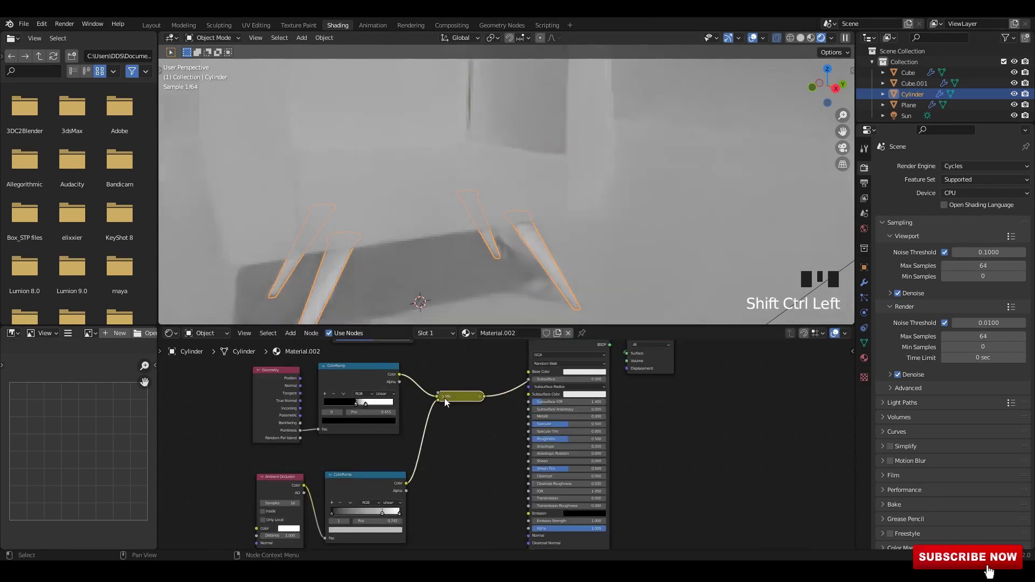
scroll(445, 398, up, 2)
click(432, 389)
click(441, 408)
click(448, 385)
Switch the preview back to the Principled BSDF and set the Multiply node's Fac to 1.000.
middle_drag(450, 467, 432, 523)
ctrl+shift+click(531, 386)
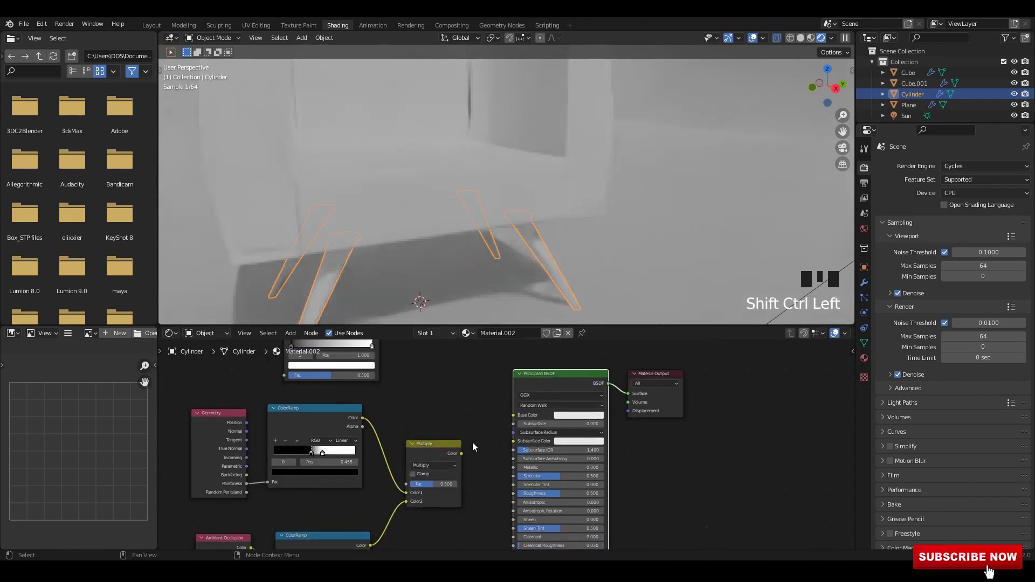
drag(514, 418, 515, 417)
middle_drag(475, 463, 502, 420)
drag(451, 446, 502, 449)
Combine the top ColorRamp and the Multiply node in a second Mix node beside the Principled BSDF's Base Color.
scroll(503, 449, down, 7)
drag(272, 528, 451, 450)
scroll(475, 400, up, 2)
middle_drag(475, 400, 444, 442)
ctrl+shift+right_drag(430, 502, 393, 394)
scroll(488, 447, up, 4)
middle_drag(483, 453, 443, 445)
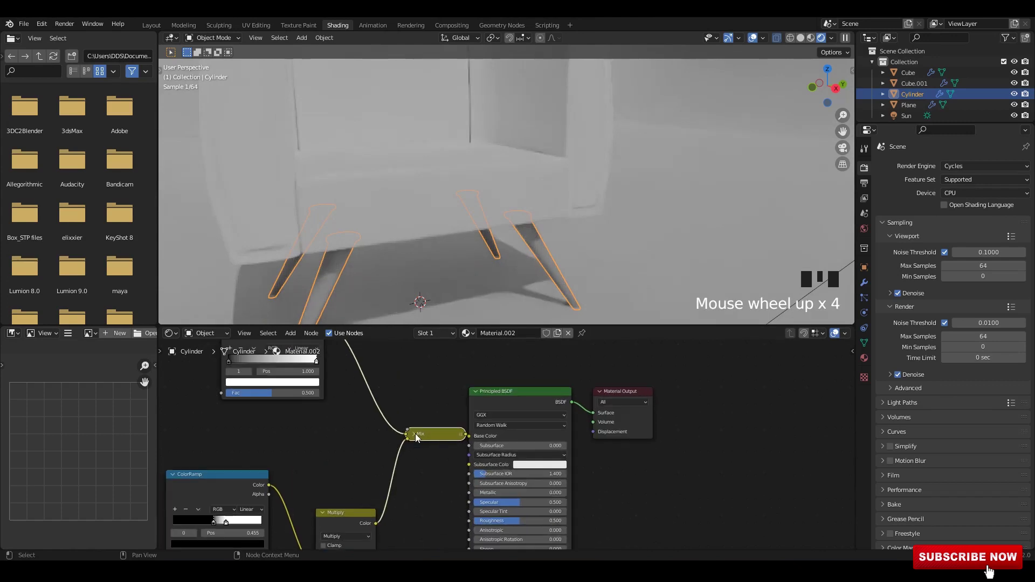
Set the second Mix node feeding Base Color to Multiply with a Fac of 1.000.
click(415, 436)
click(424, 458)
click(422, 425)
scroll(404, 486, up, 3)
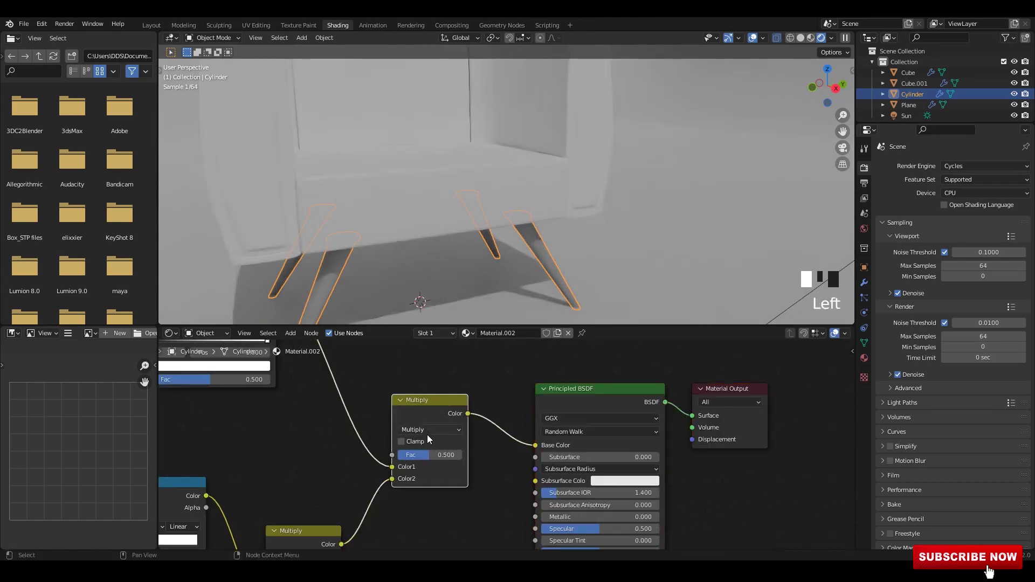
drag(407, 458, 455, 463)
Move the top ColorRamp's white stop to position 0.468 and darken its colour to grey.
shift+middle_drag(447, 305, 462, 282)
scroll(302, 372, down, 3)
middle_drag(243, 353, 454, 441)
scroll(438, 424, up, 1)
drag(436, 423, 375, 422)
click(386, 451)
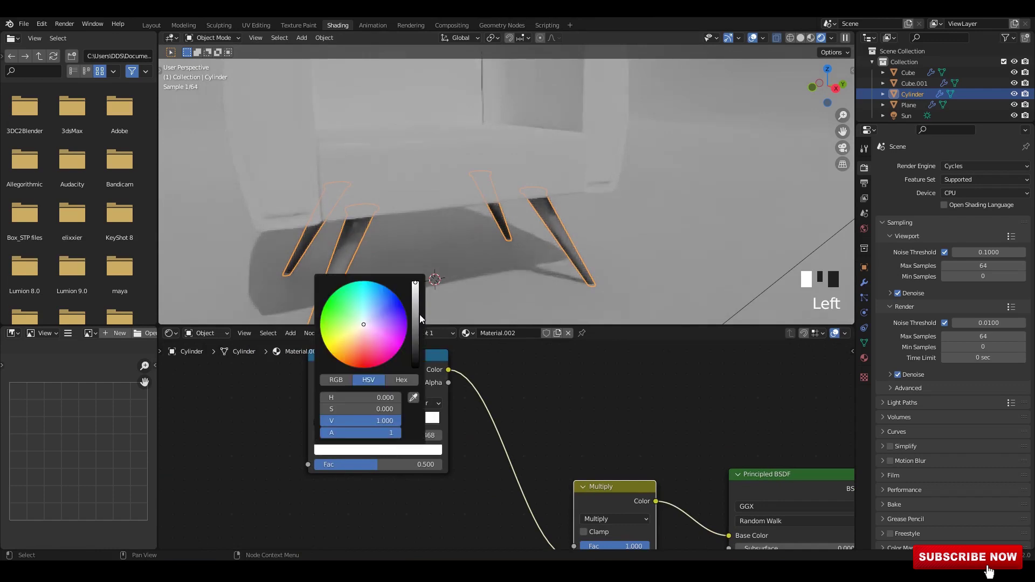
drag(421, 317, 416, 343)
Set the leg material's Specular to 1.000 and Roughness to 0.300.
scroll(691, 434, down, 4)
middle_drag(707, 445, 466, 328)
scroll(496, 410, up, 2)
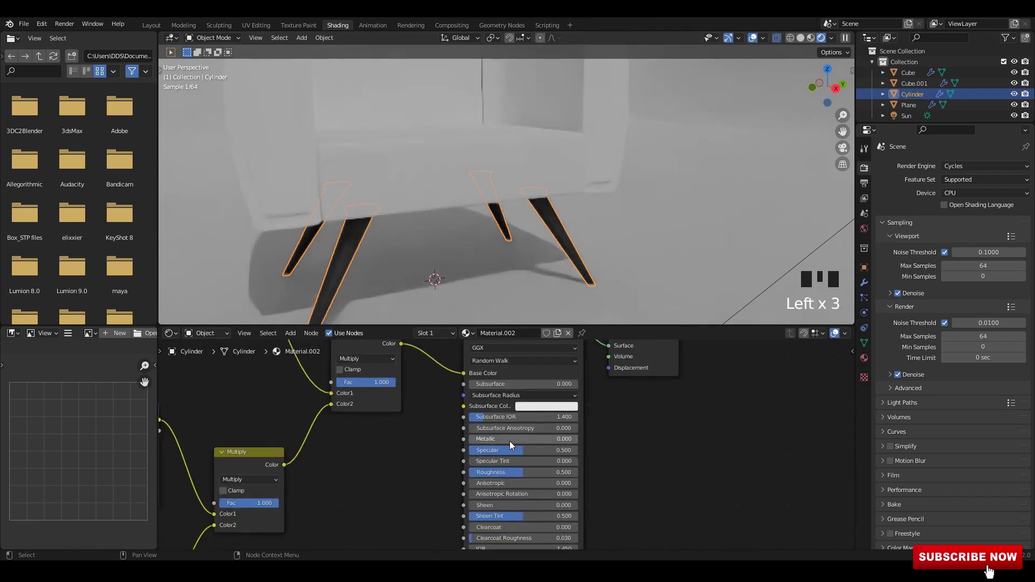
drag(511, 450, 572, 452)
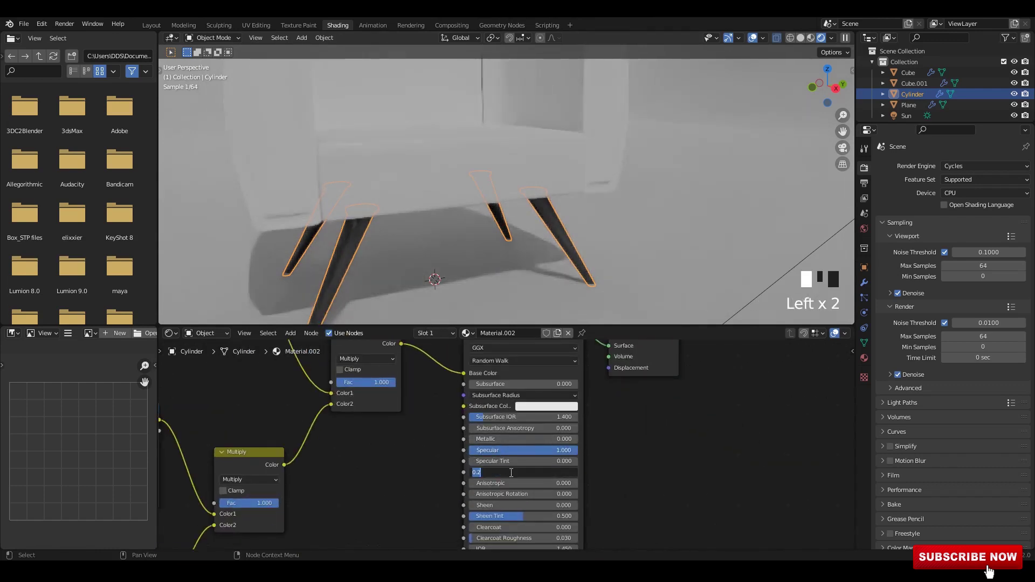
text(.3)
key(Return)
scroll(568, 221, down, 1)
middle_drag(567, 221, 557, 213)
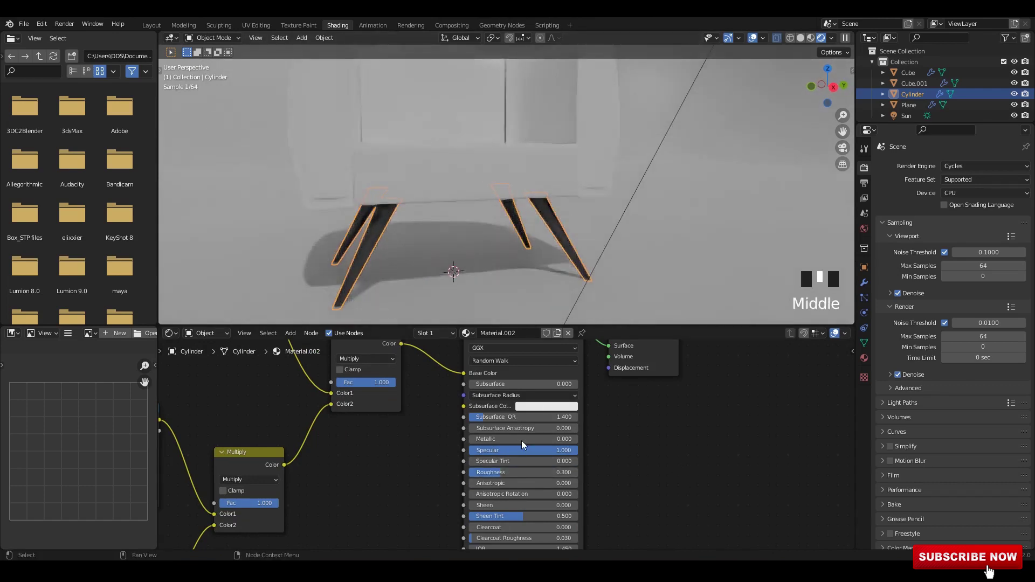
key(KP_Decimal)
key(KP_Enter)
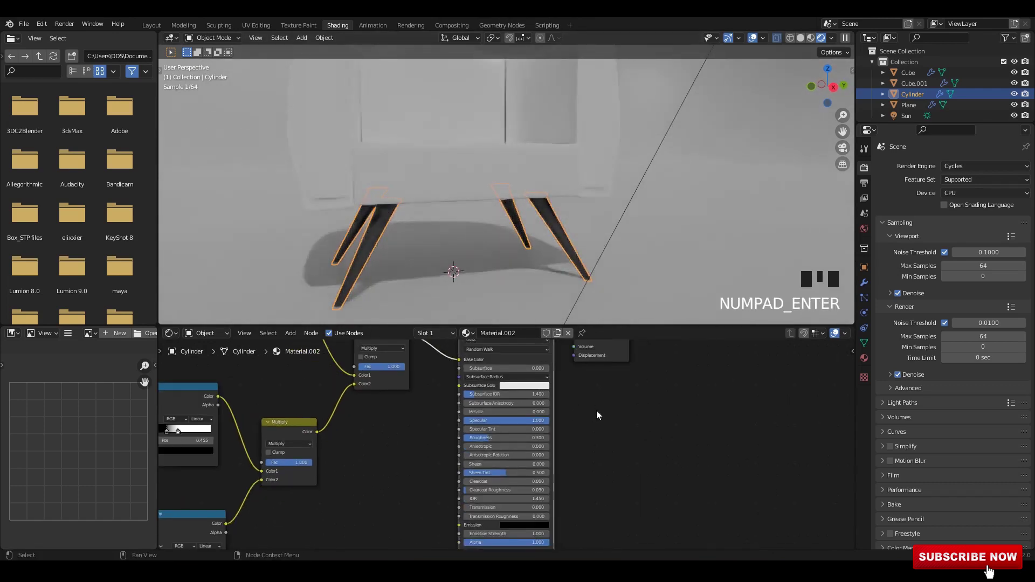
Save the file, then shift the ColorRamp, Geometry, Ambient Occlusion and Multiply nodes slightly and copy them.
key(ctrl+s)
scroll(426, 421, down, 3)
middle_drag(426, 421, 496, 470)
scroll(337, 501, down, 6)
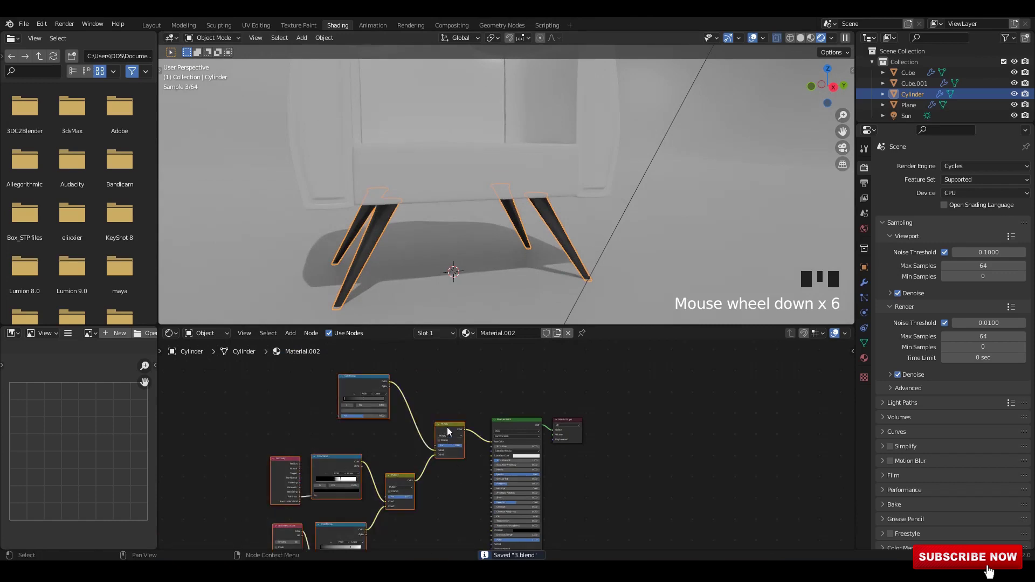
drag(448, 427, 437, 415)
key(ctrl+c)
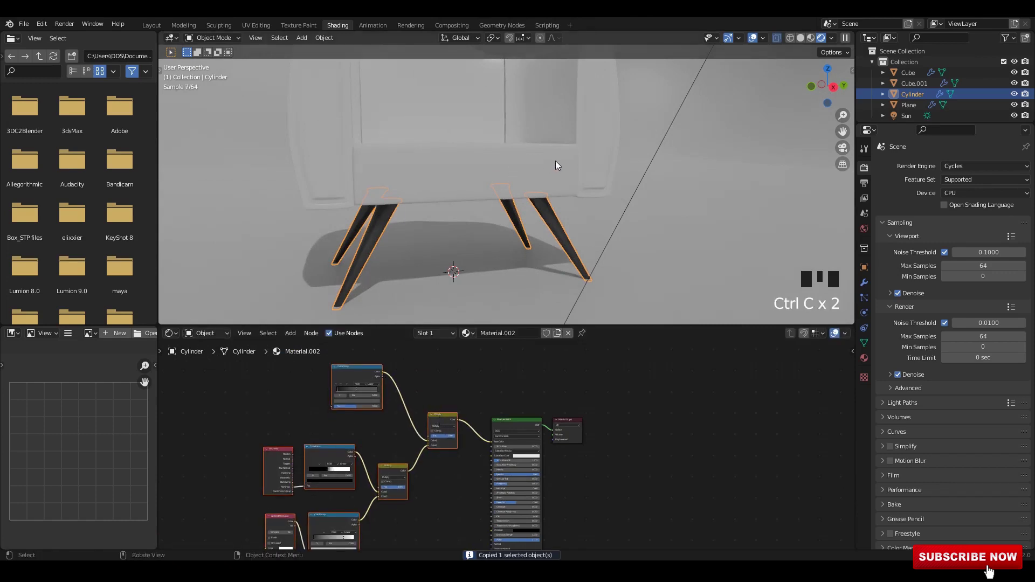
Create a new material on the seat, paste the copied nodes and connect the last Multiply to Base Color.
click(555, 161)
click(526, 331)
middle_drag(415, 448, 451, 448)
key(ctrl+v)
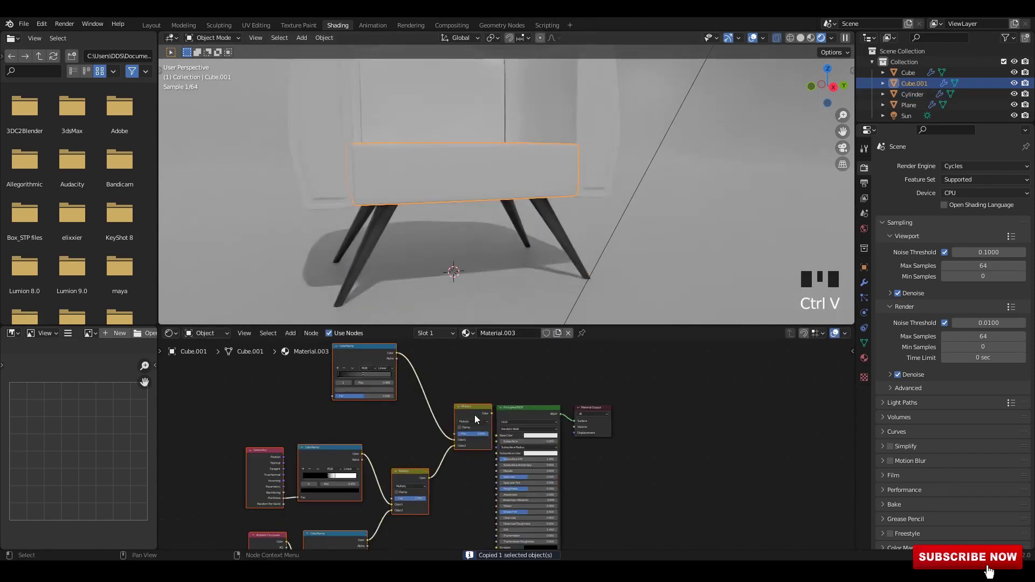
click(474, 423)
double_click(642, 418)
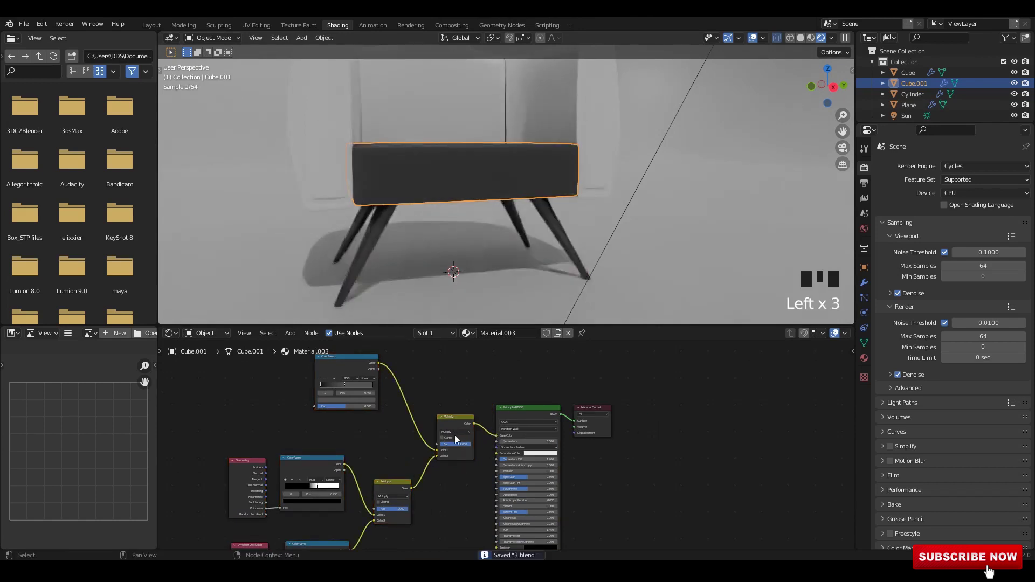
Darken the grey stop of the seat material's top ColorRamp to a value of about 0.043.
scroll(404, 459, up, 6)
middle_drag(403, 459, 469, 539)
scroll(461, 186, up, 4)
middle_drag(461, 186, 467, 206)
scroll(402, 407, up, 4)
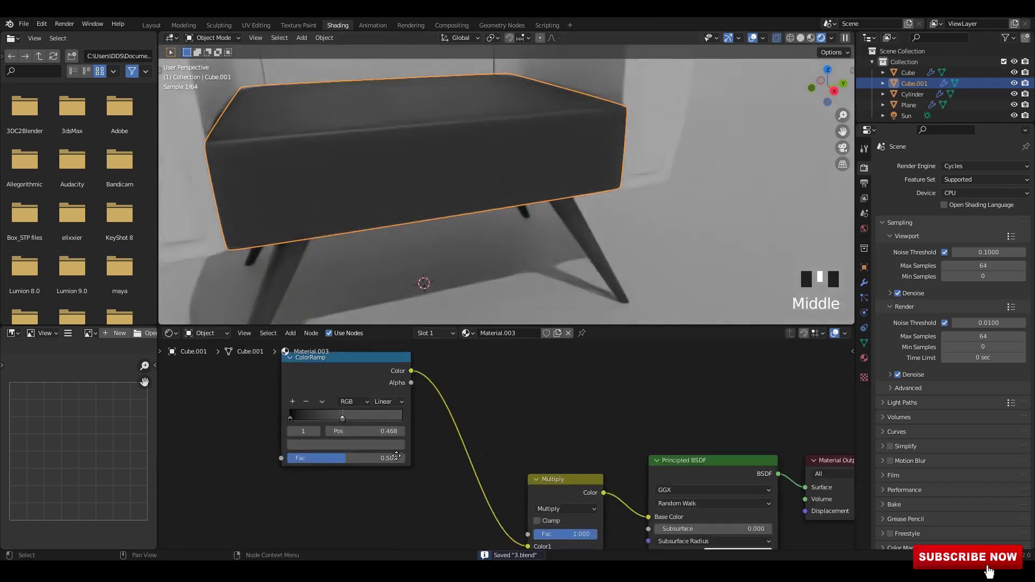
middle_drag(406, 412, 412, 459)
click(372, 470)
click(373, 501)
drag(412, 387, 412, 398)
Select the legs and set their material's Metallic to 1.000.
click(594, 245)
scroll(677, 531, down, 3)
middle_drag(676, 531, 401, 401)
scroll(431, 424, up, 2)
drag(521, 501, 655, 494)
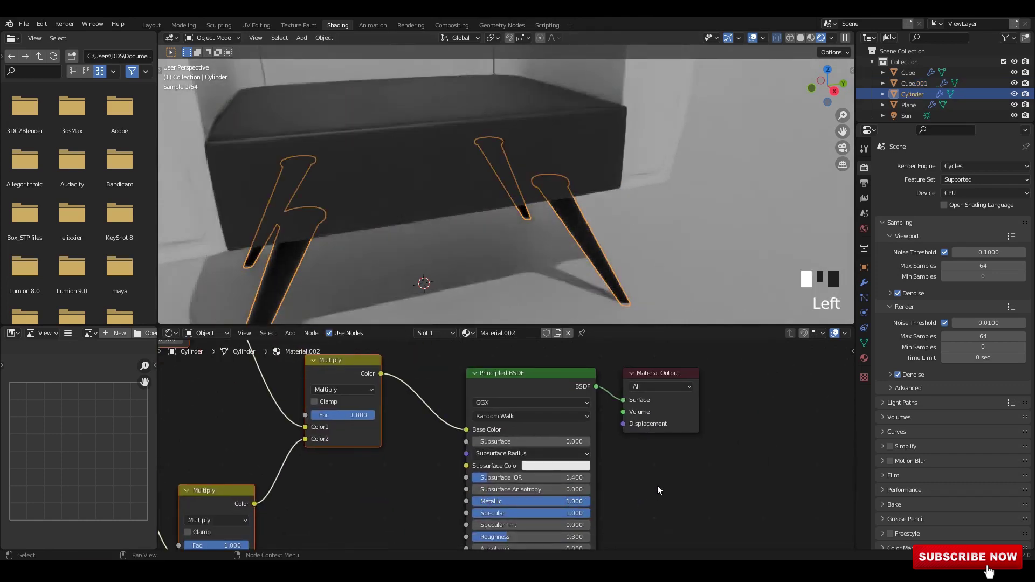
click(630, 249)
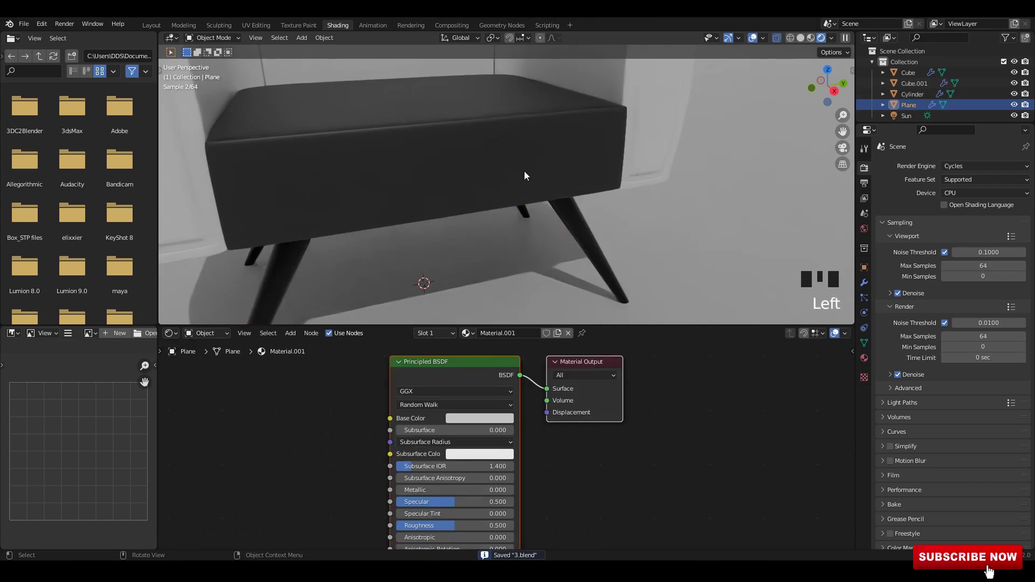
Link the seat's material to the chair's back and armrest shell.
click(524, 170)
scroll(555, 145, down, 3)
click(592, 117)
shift+click(482, 156)
key(ctrl+l)
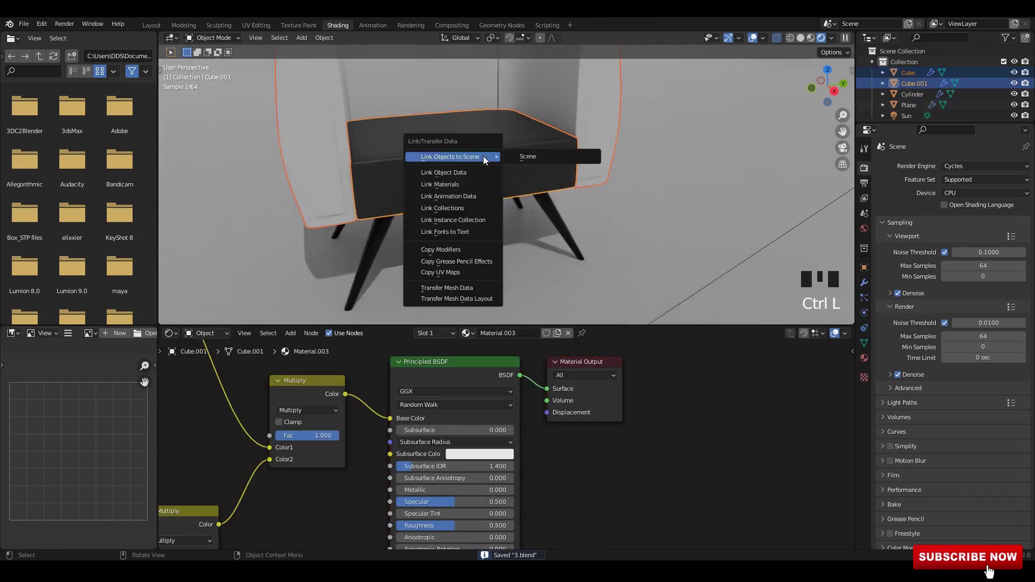
click(475, 184)
click(684, 152)
scroll(684, 152, down, 4)
middle_drag(684, 152, 636, 157)
scroll(636, 157, up, 2)
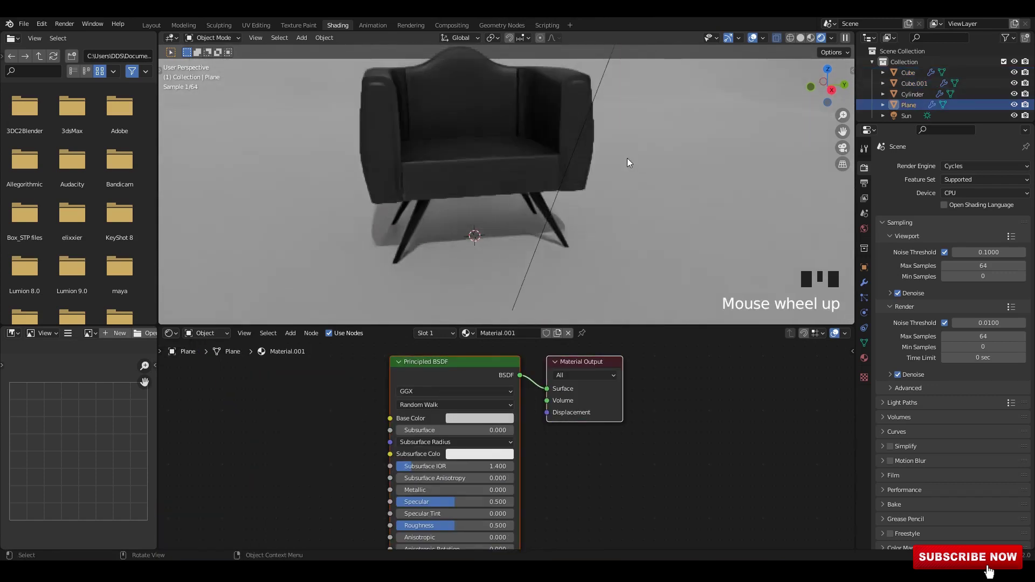
Set the seat material's Specular to 1.000 and Roughness to 0.500.
middle_drag(538, 447, 636, 426)
scroll(635, 427, up, 1)
click(508, 177)
scroll(512, 443, up, 4)
scroll(559, 436, up, 1)
middle_drag(536, 526, 539, 416)
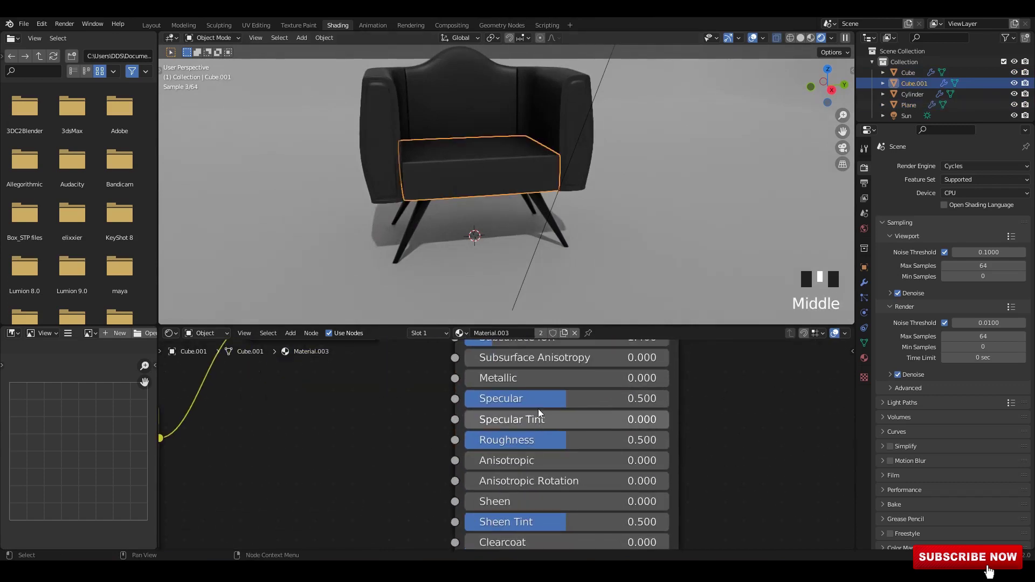
drag(550, 399, 669, 395)
drag(558, 442, 532, 442)
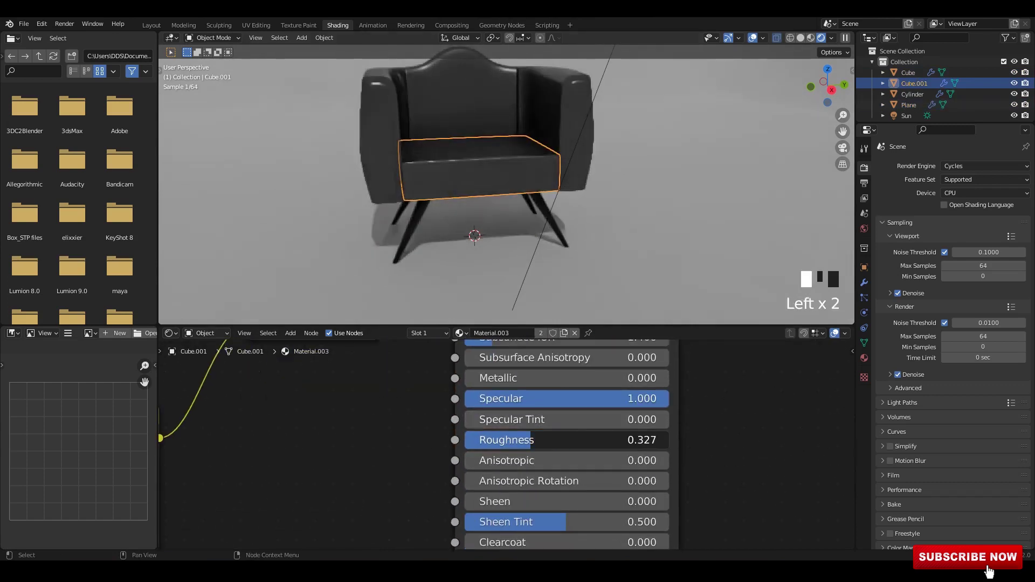
click(551, 440)
text(0.5)
key(Return)
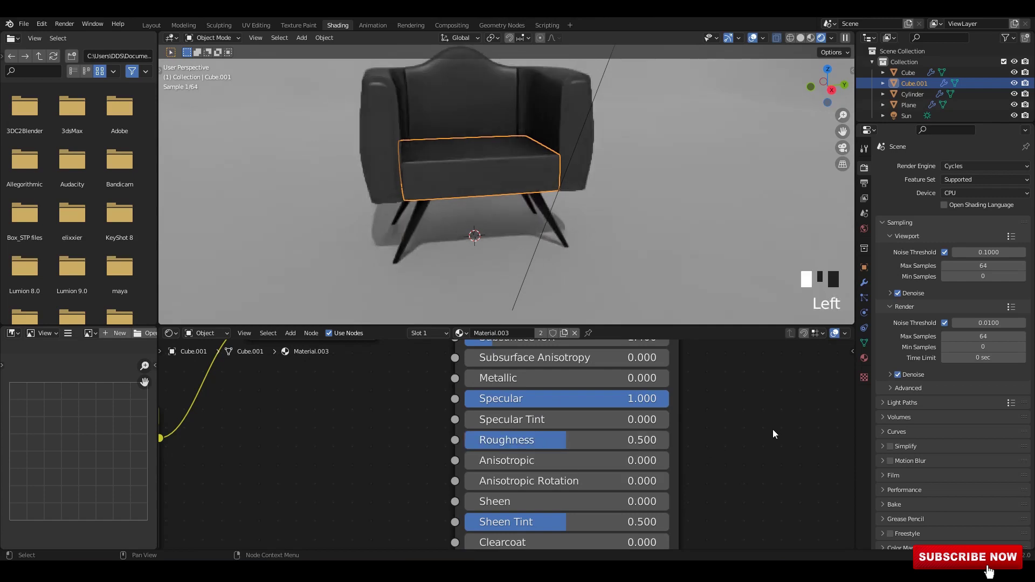
click(630, 198)
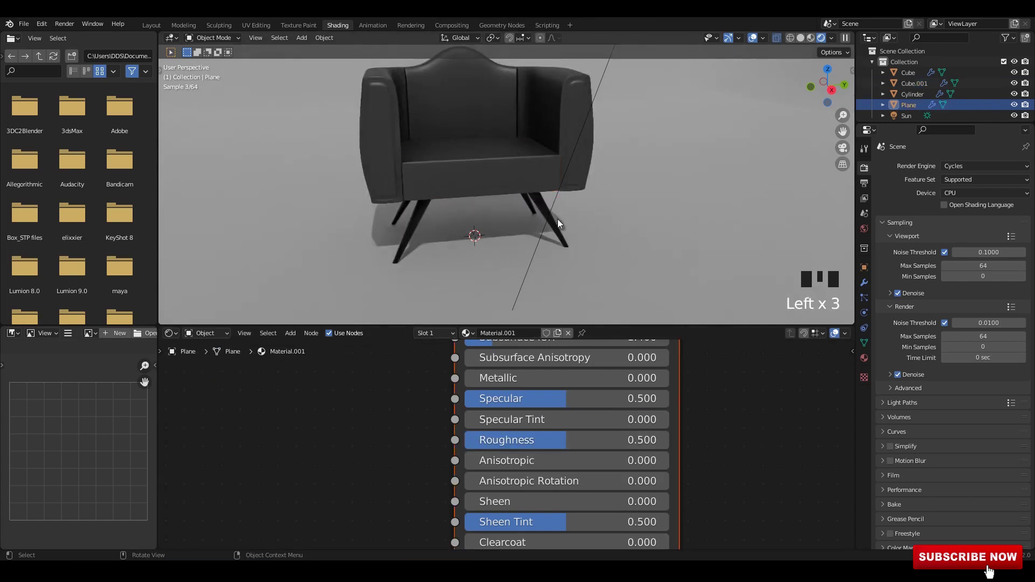
Rotate the sun light by about 24 degrees so the chair's shadow falls differently on the backdrop.
click(584, 110)
shift+middle_drag(583, 110, 584, 164)
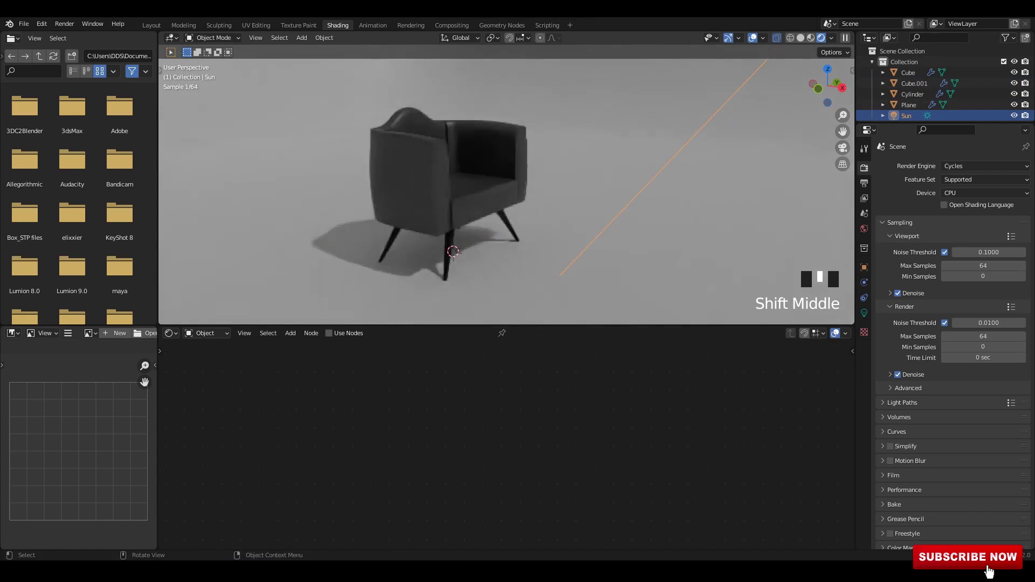
key(r)
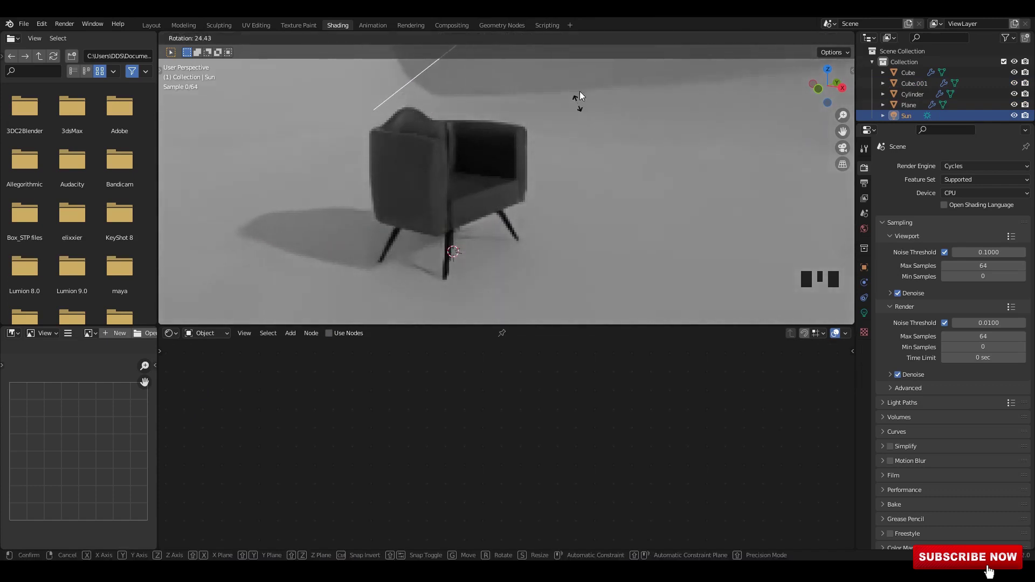
click(580, 92)
scroll(503, 148, up, 2)
middle_drag(503, 148, 449, 153)
Recolour the dark grey stop of the seat material's top ColorRamp to a bright yellow.
click(504, 192)
scroll(555, 440, down, 9)
middle_drag(404, 362, 665, 509)
scroll(510, 425, up, 5)
click(505, 420)
scroll(507, 436, up, 3)
click(507, 456)
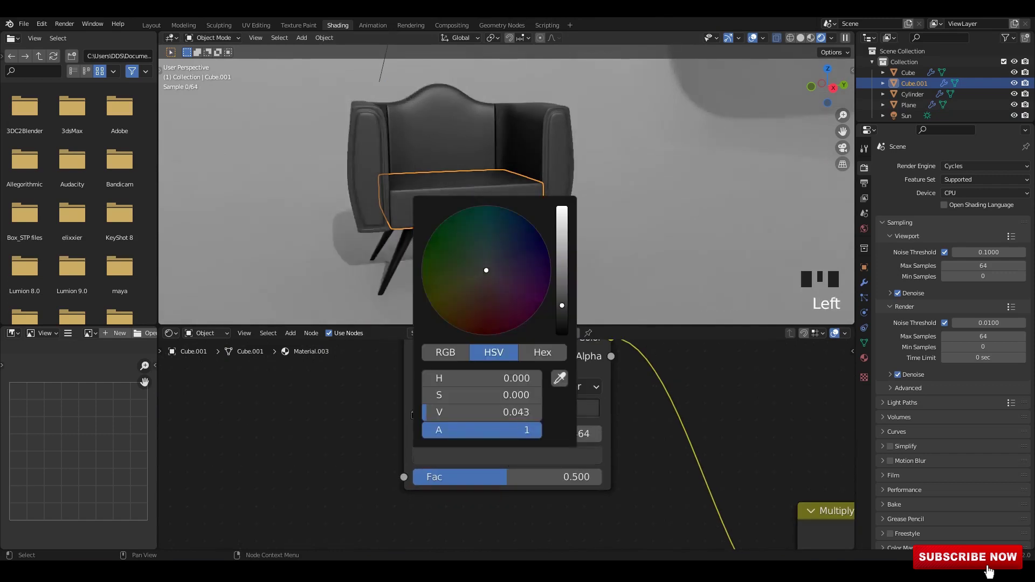
click(473, 278)
drag(562, 305, 562, 209)
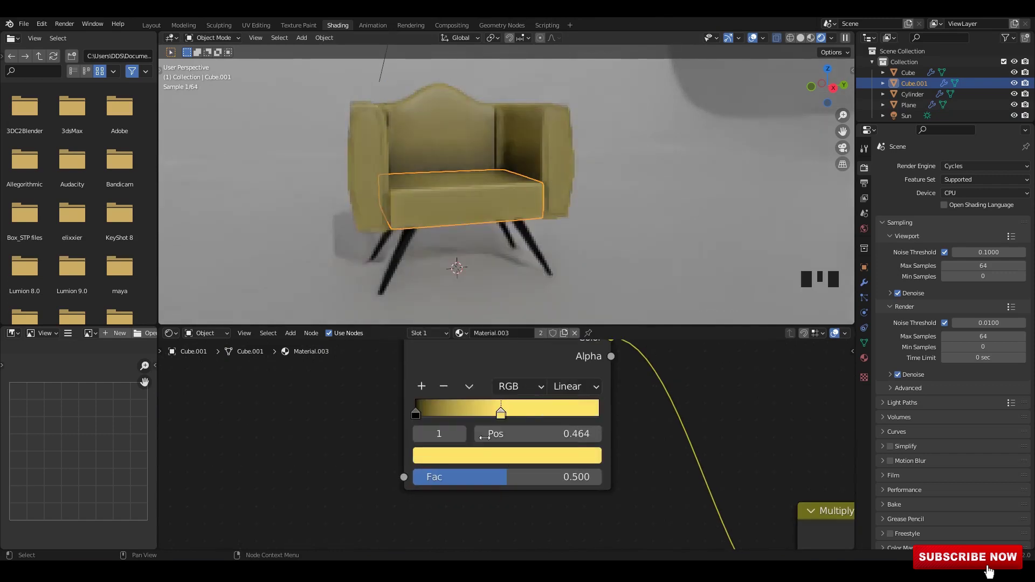
Remove the black stop from the seat's ColorRamp and shift the remaining stop to a more saturated mustard yellow.
click(415, 417)
click(447, 390)
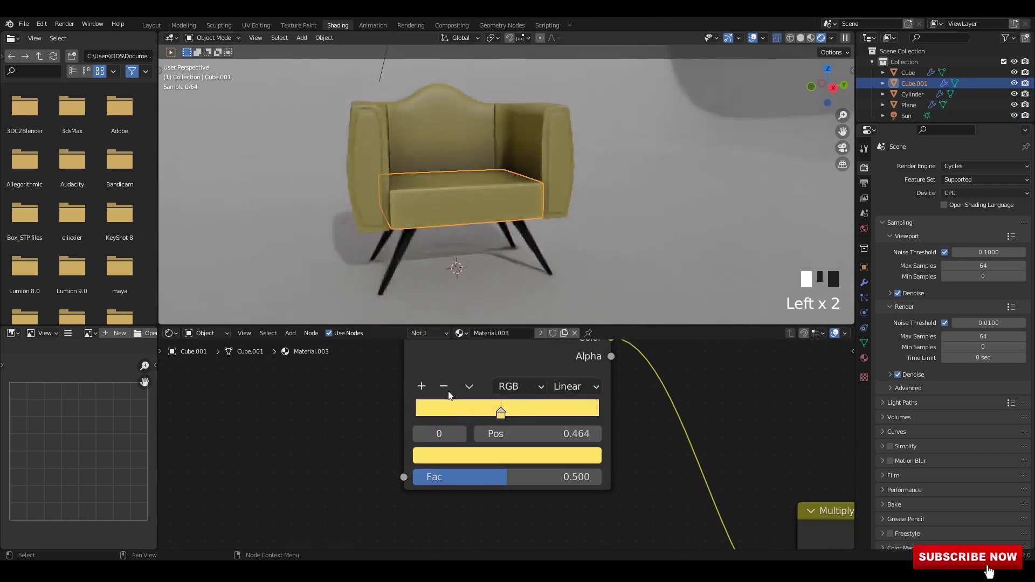
click(511, 460)
click(459, 303)
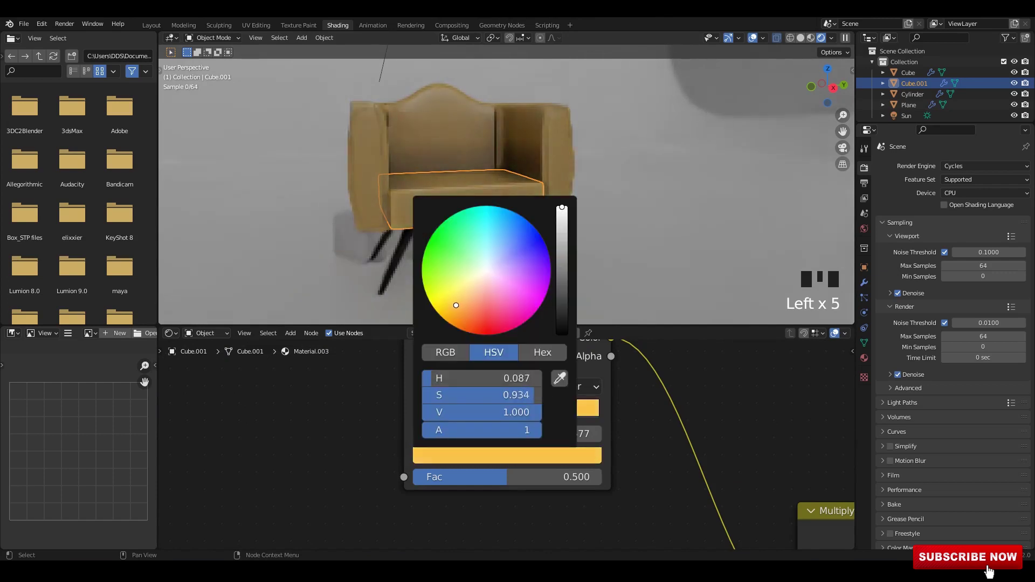
click(449, 305)
click(669, 220)
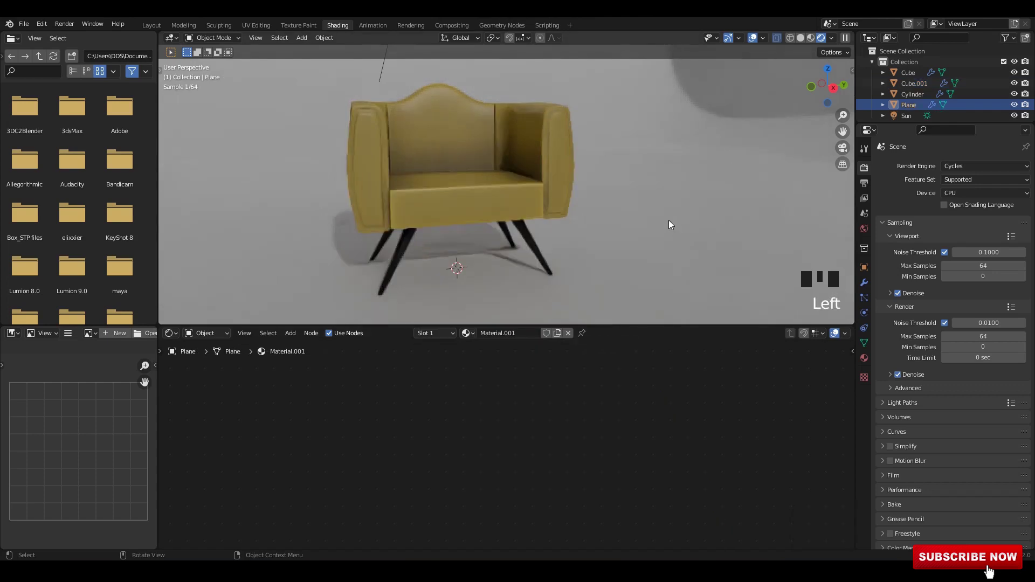
Recolour the dark grey stop of the leg material's ColorRamp to white.
click(536, 252)
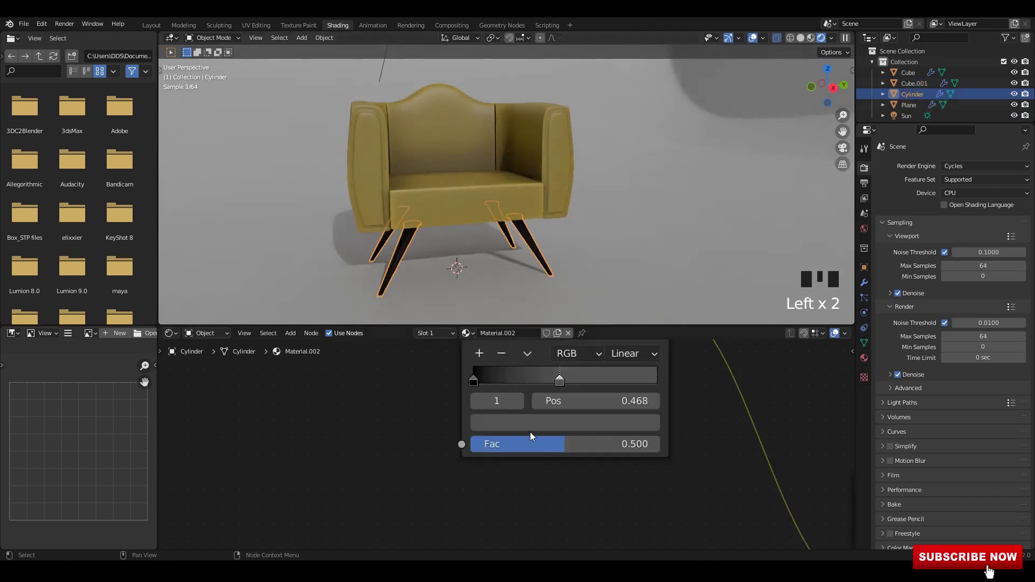
click(474, 440)
drag(528, 302, 531, 238)
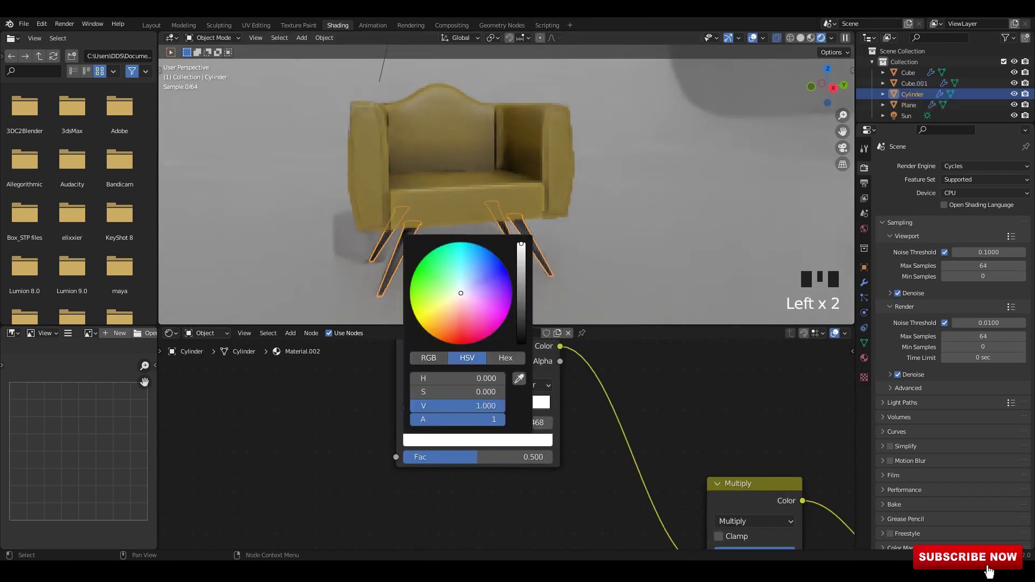
middle_drag(624, 515, 486, 438)
scroll(486, 438, down, 3)
middle_drag(323, 354, 422, 392)
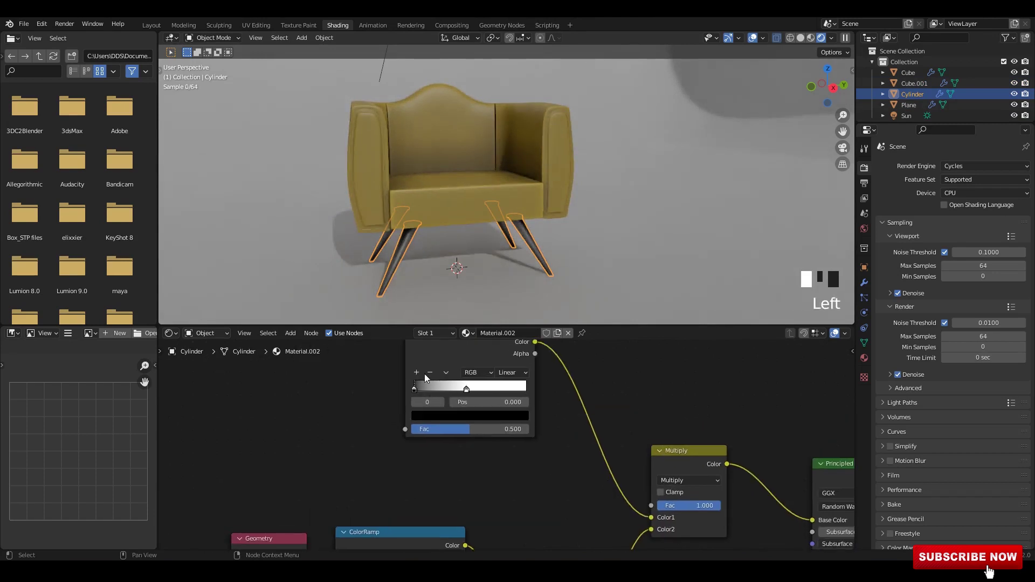
Remove the black stop from the legs' ColorRamp and lower the blend factor of the Multiply node.
click(429, 372)
middle_drag(630, 435, 479, 380)
scroll(479, 379, up, 1)
drag(561, 455, 533, 455)
scroll(597, 419, down, 1)
Darken the backdrop plane material's Base Color to a medium grey.
click(476, 176)
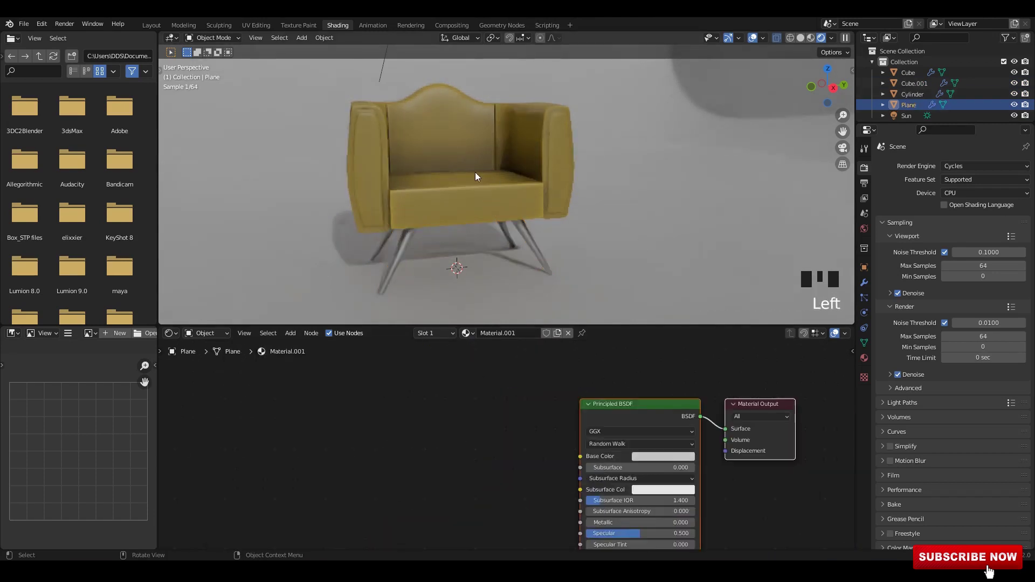
click(476, 176)
click(648, 219)
scroll(649, 453, down, 1)
middle_drag(647, 463, 562, 450)
scroll(561, 450, up, 1)
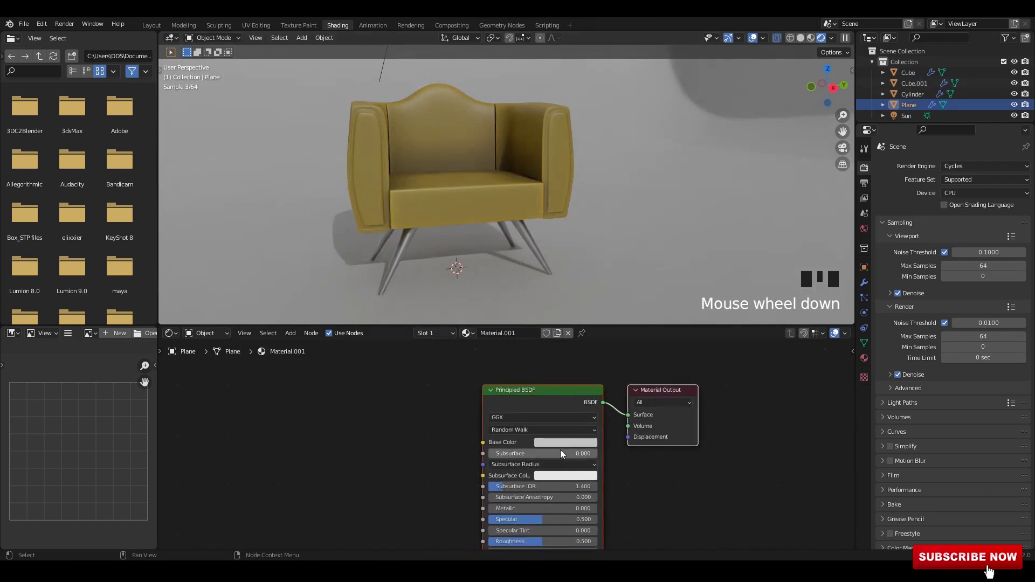
click(564, 443)
drag(622, 318, 621, 335)
click(583, 444)
click(606, 452)
Set the backdrop material's Specular to 0.000.
middle_drag(606, 452, 638, 373)
scroll(638, 373, up, 1)
drag(584, 446, 513, 447)
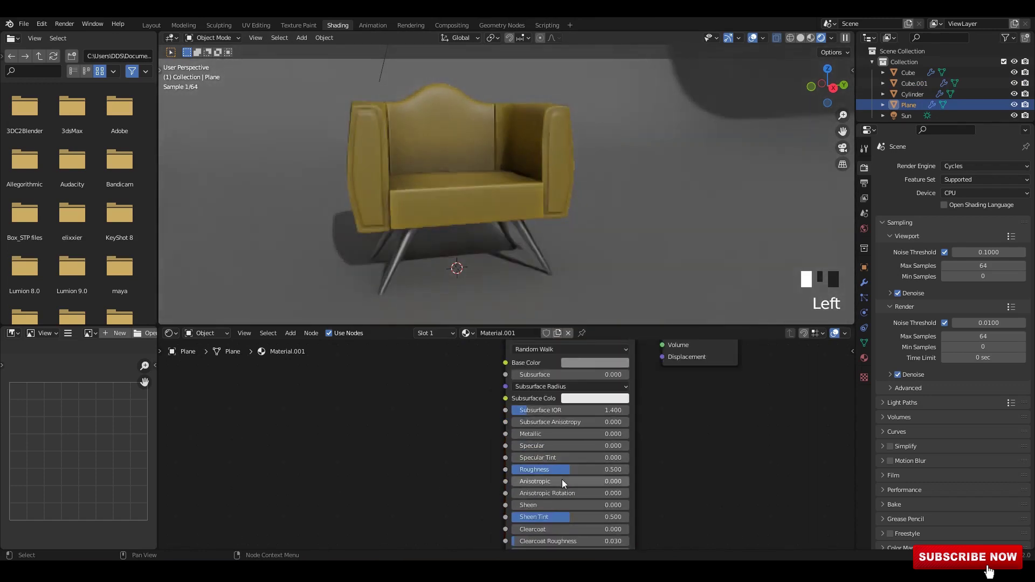
Save the file and show the armchair with rendered shading in the Layout workspace.
middle_drag(526, 200, 526, 184)
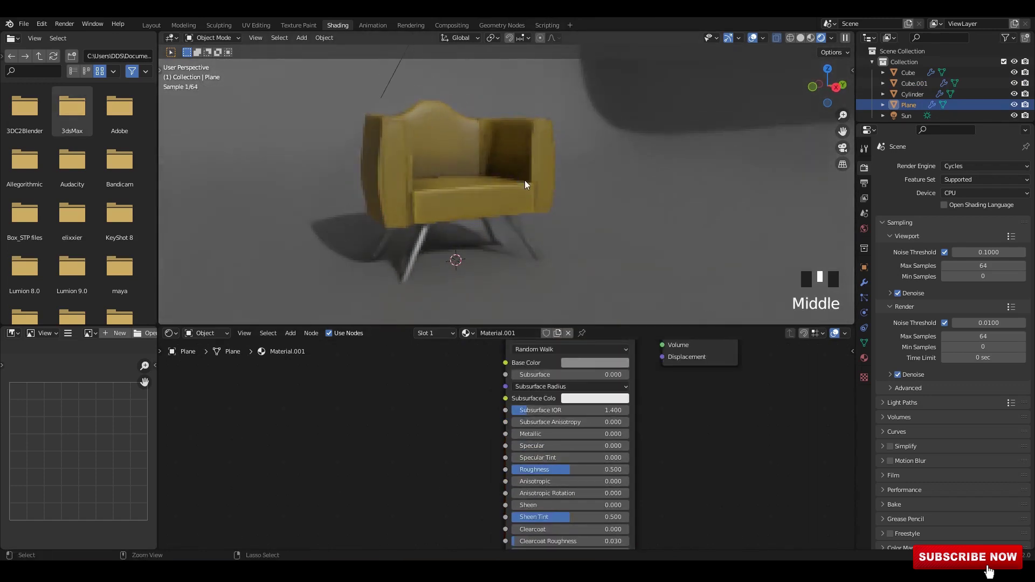
key(ctrl+s)
click(152, 25)
shift+middle_drag(621, 186, 621, 203)
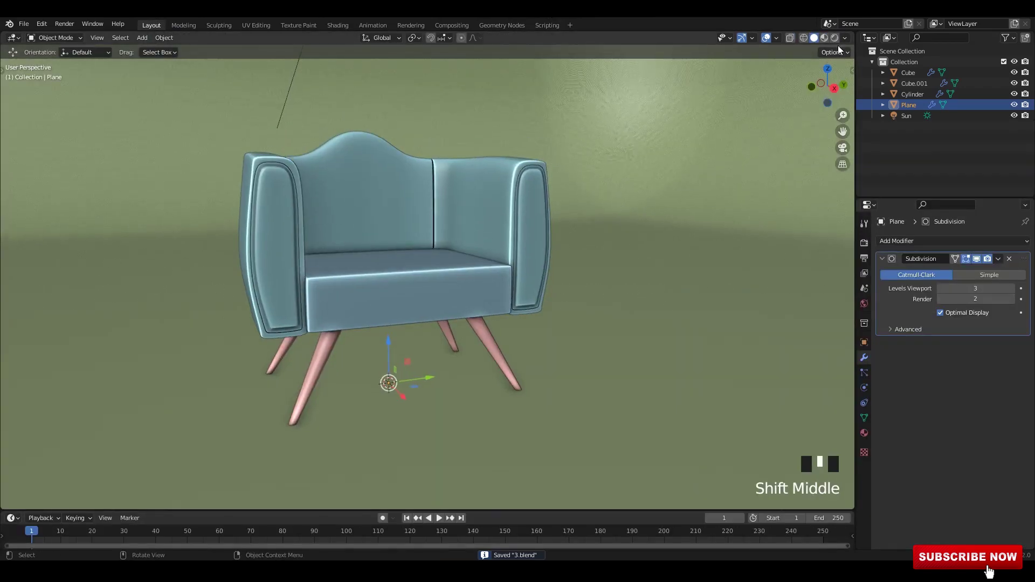
click(824, 38)
click(836, 39)
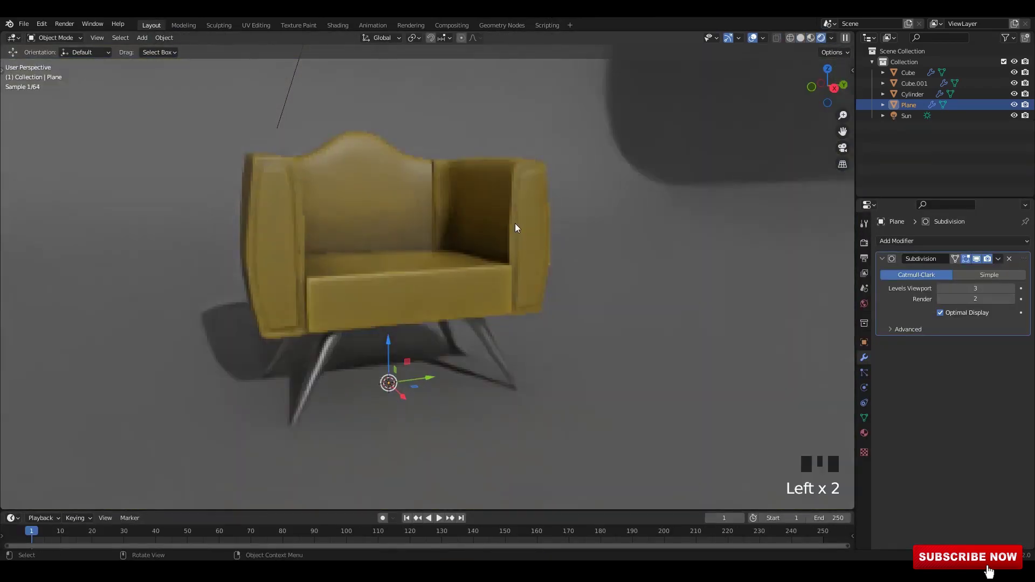
shift+middle_drag(510, 215, 483, 226)
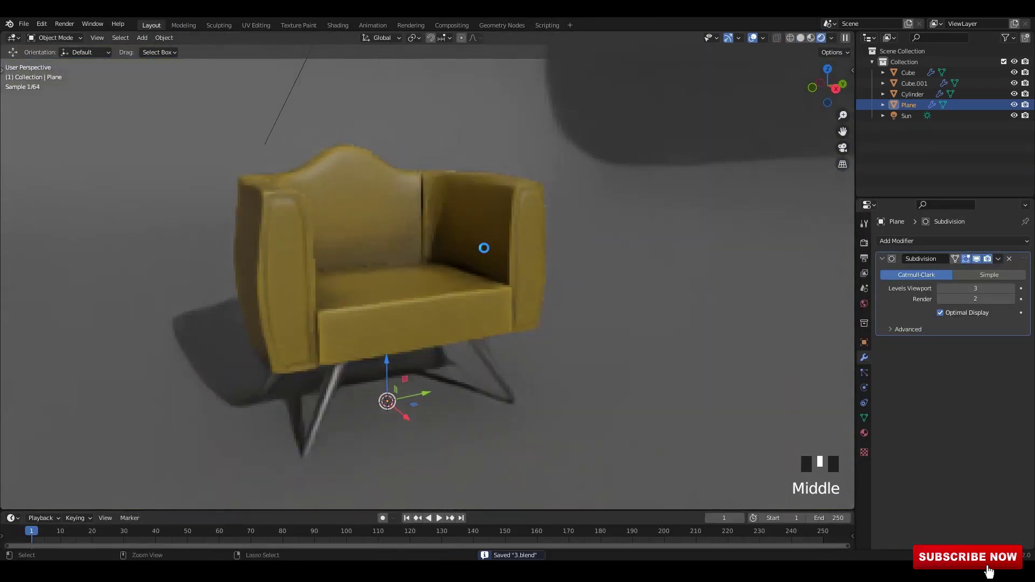